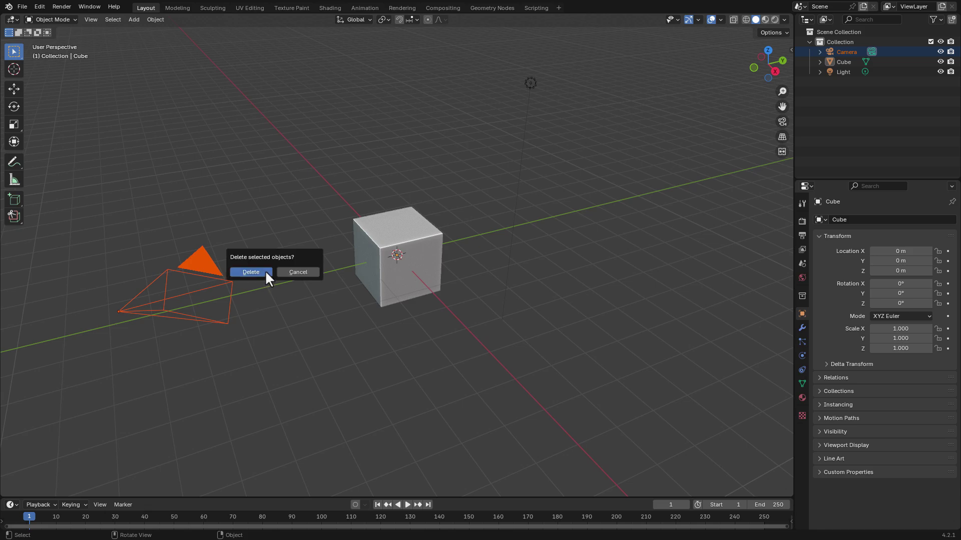
- Delete the default camera and light from the scene and select the cube
left_click(266, 270)
left_click(531, 83)
key("x")
left_click(587, 107)
left_click(399, 226)
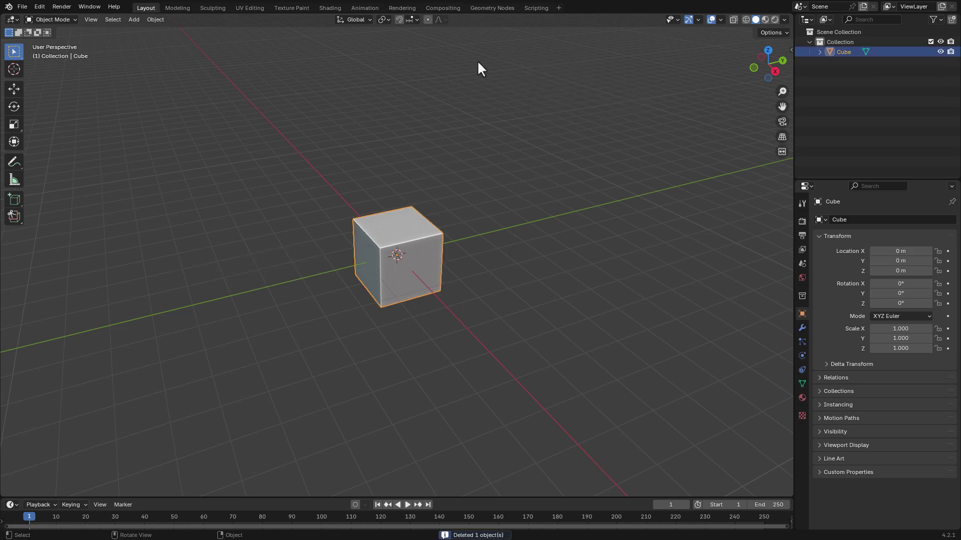
- Create a new geometry node tree on the cube in the Geometry Nodes workspace and delete its Group Input node
left_click(482, 9)
left_click(409, 242)
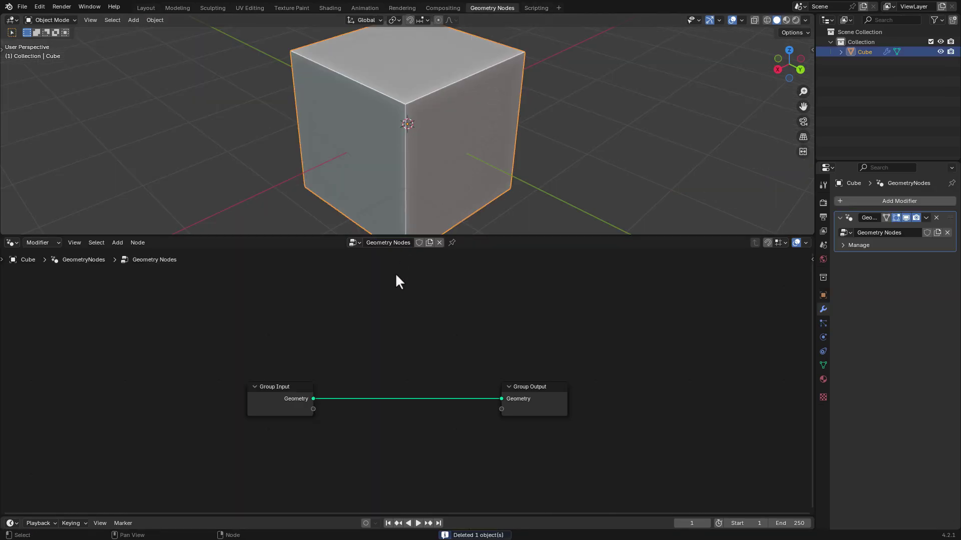
scroll(334, 450, "up", 2)
middle_click_drag(334, 450, 375, 393)
left_click_drag(373, 389, 192, 317)
key("x")
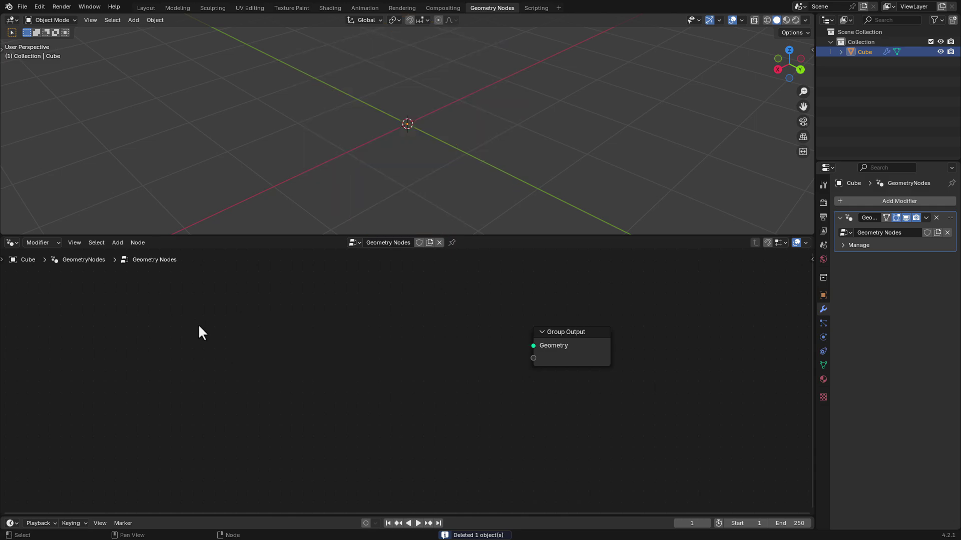
- Add a Grid mesh primitive node and connect its Mesh output to the Group Output's Geometry input
middle_click_drag(197, 323, 395, 316)
key("shift+a")
mouse_move(140, 314)
type("grid")
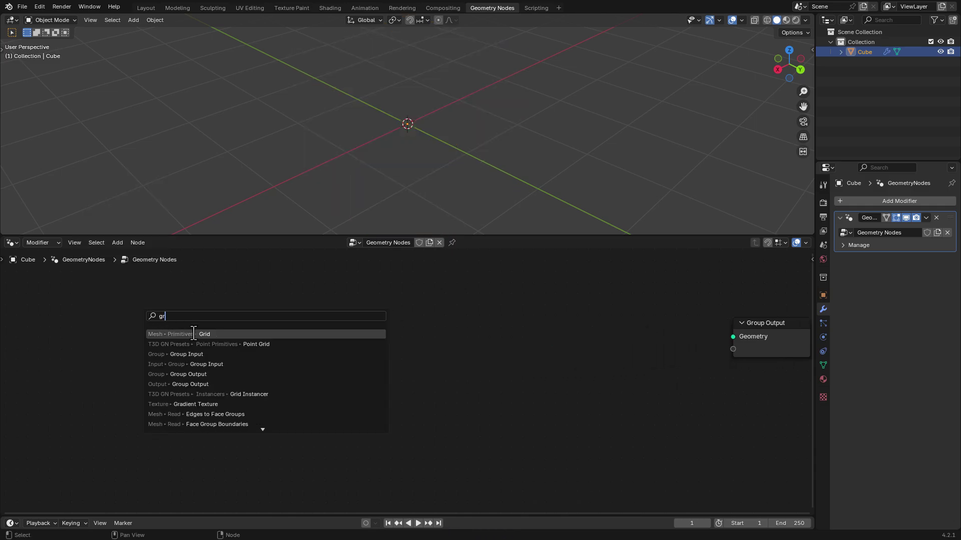
key("Return")
left_click(193, 332)
key("f")
left_click_drag(221, 345, 212, 332)
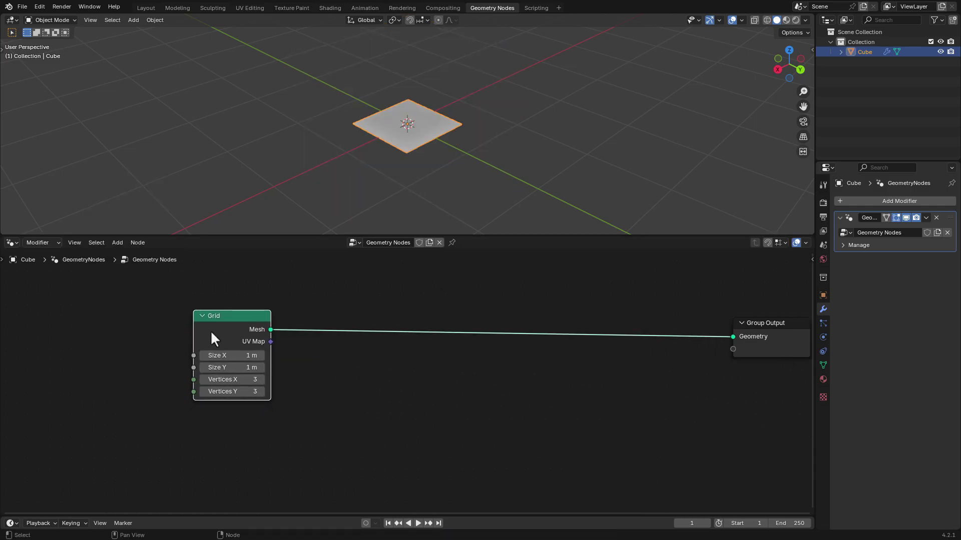
- Add an Integer node before the Grid and connect it to both Vertices X and Vertices Y
key("shift+a")
type("i")
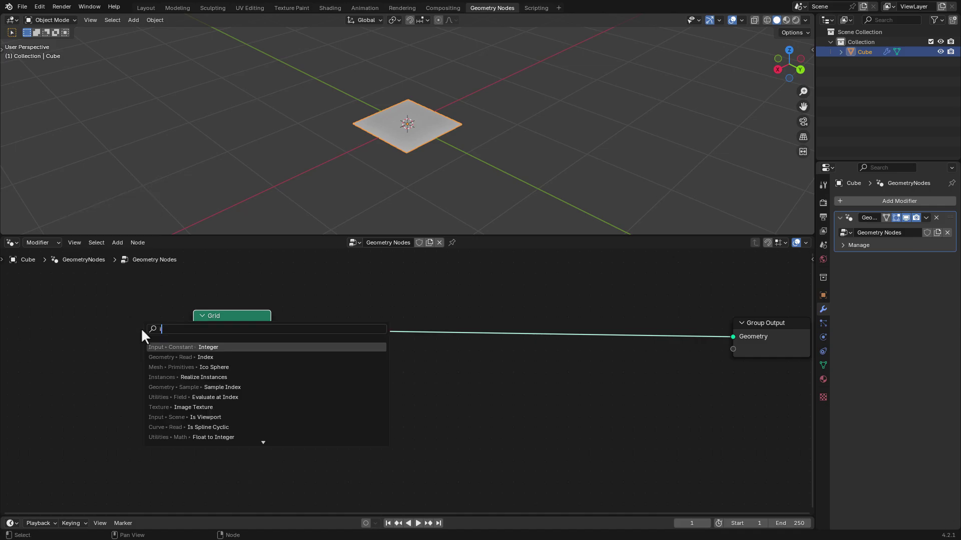
type("nt")
key("Return")
left_click(146, 356)
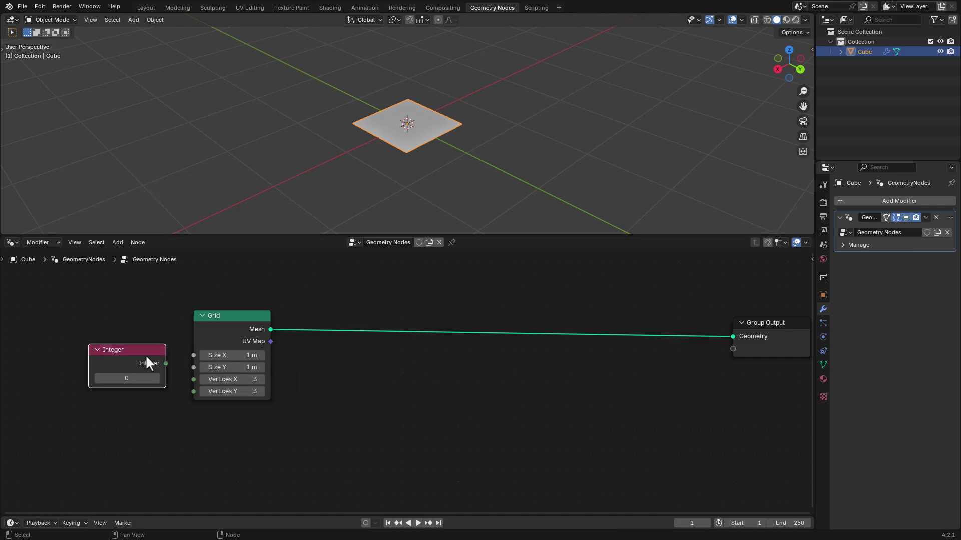
left_click_drag(187, 379, 194, 380)
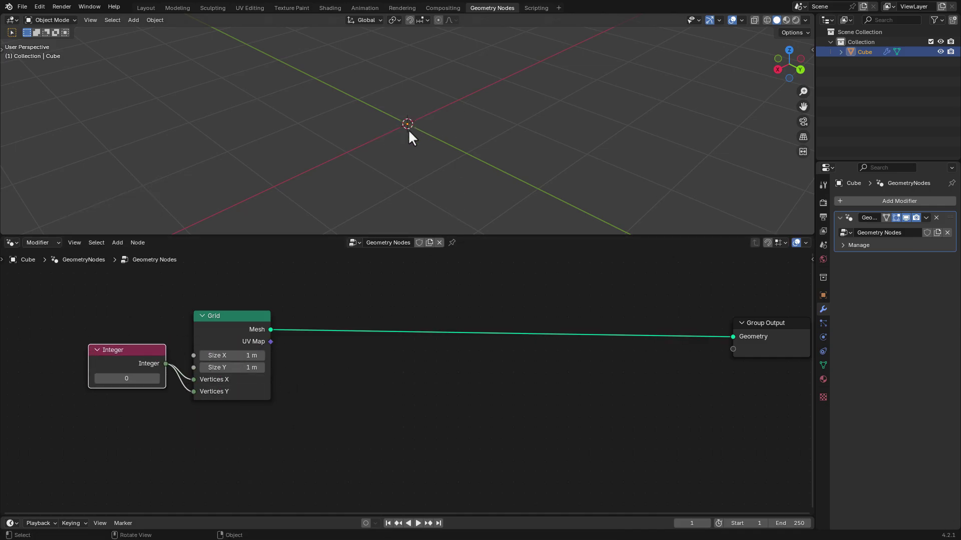
- Set the Integer node's value to 9
scroll(94, 416, "up", 1)
middle_click_drag(95, 416, 182, 403)
left_click(195, 379)
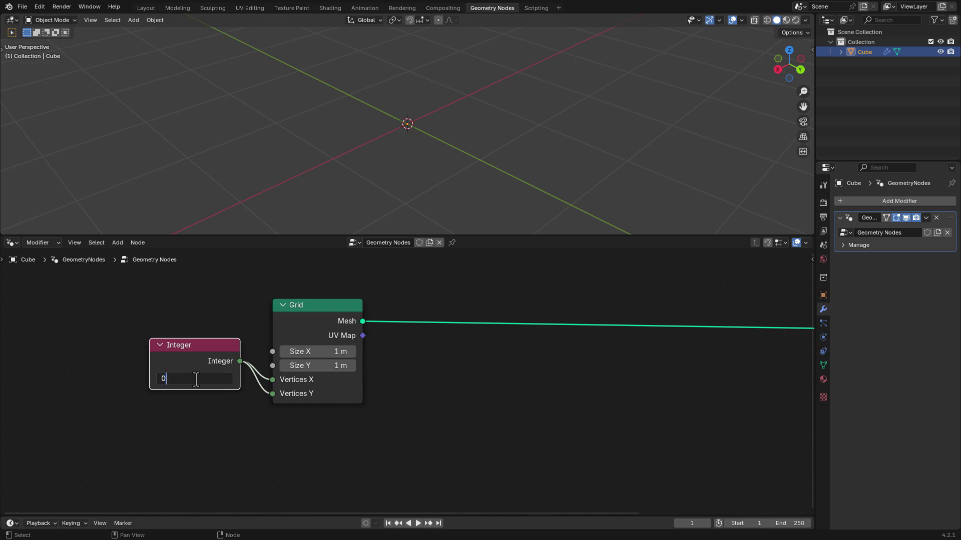
key("Return")
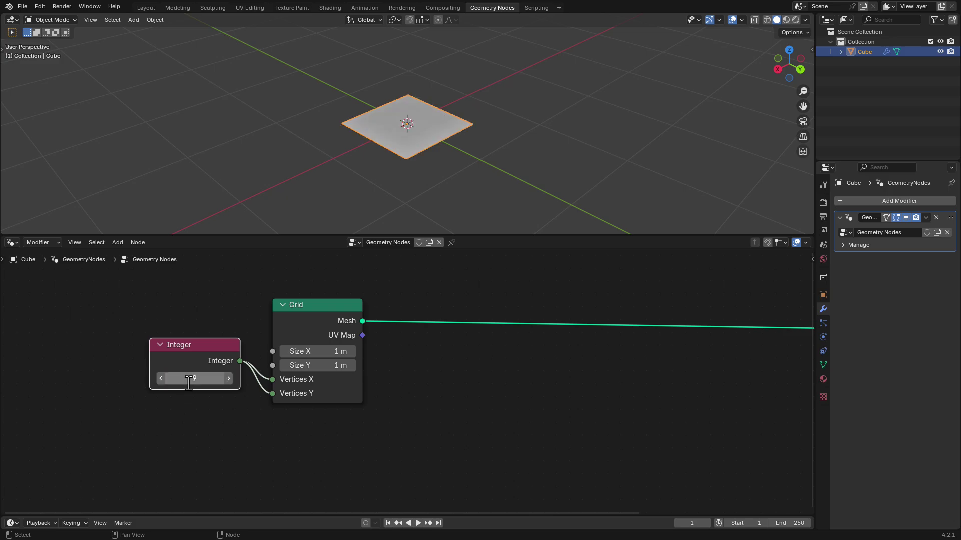
- Show the grid in wireframe shading in the 3D viewport
middle_click_drag(451, 149, 425, 144, "ctrl")
key("z")
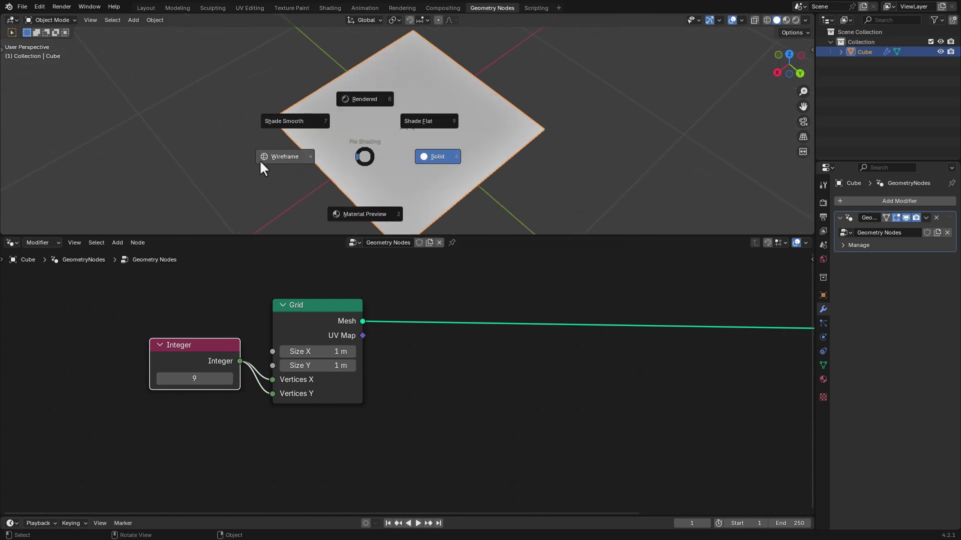
left_click(259, 160)
middle_click_drag(300, 170, 357, 207)
- Move the Group Output node farther from the Grid and insert a Set Position node on the link between them
scroll(270, 396, "down", 1)
scroll(270, 396, "down", 1)
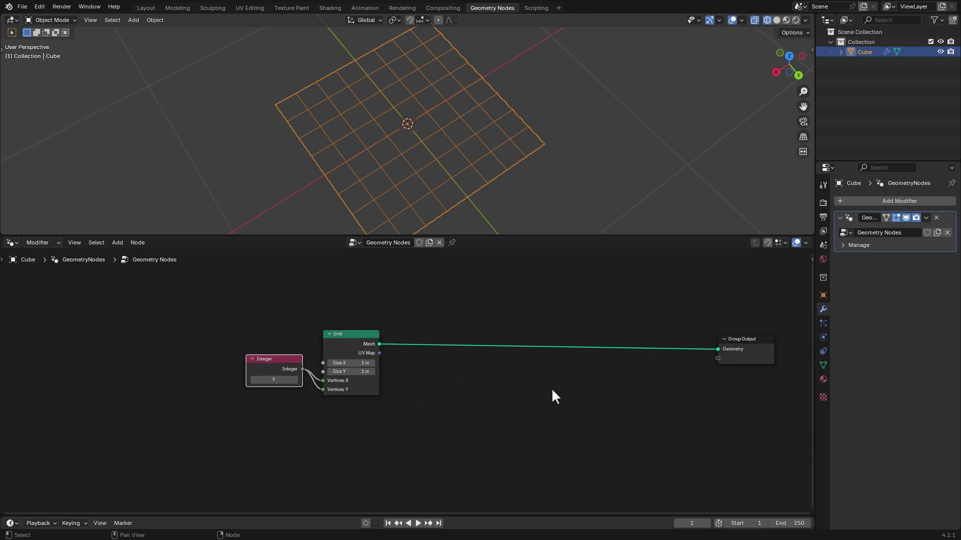
middle_click_drag(553, 397, 293, 380)
left_click_drag(439, 338, 685, 334)
middle_click_drag(240, 334, 302, 347)
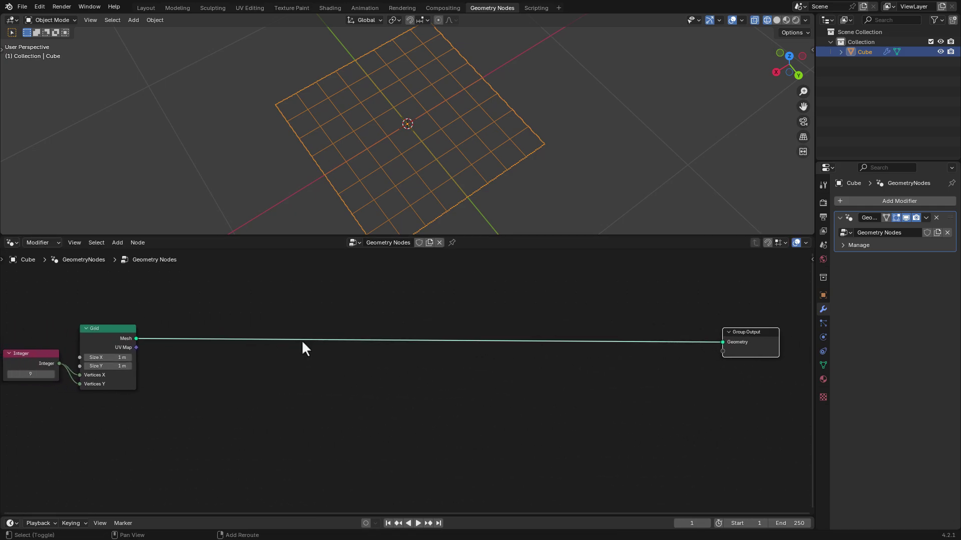
key("shift+a")
type("set")
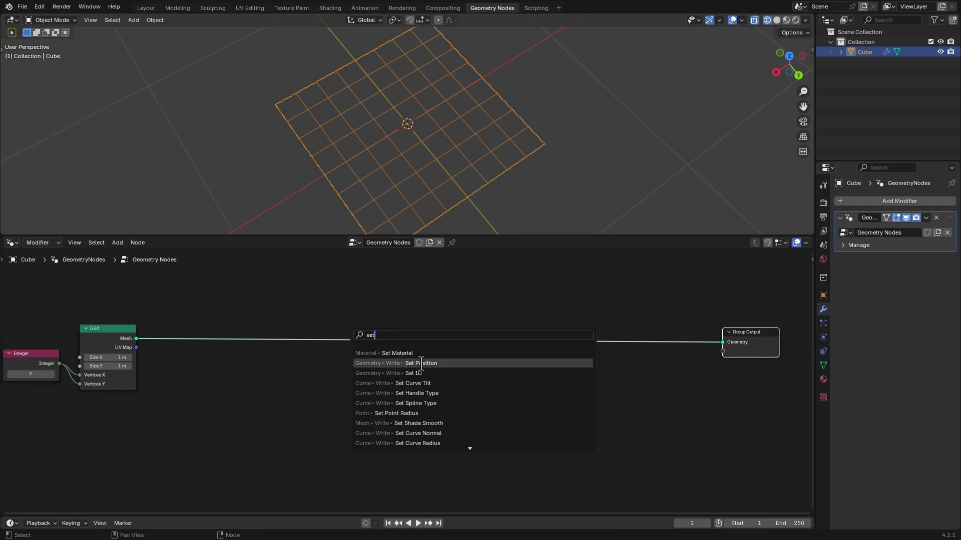
left_click(418, 363)
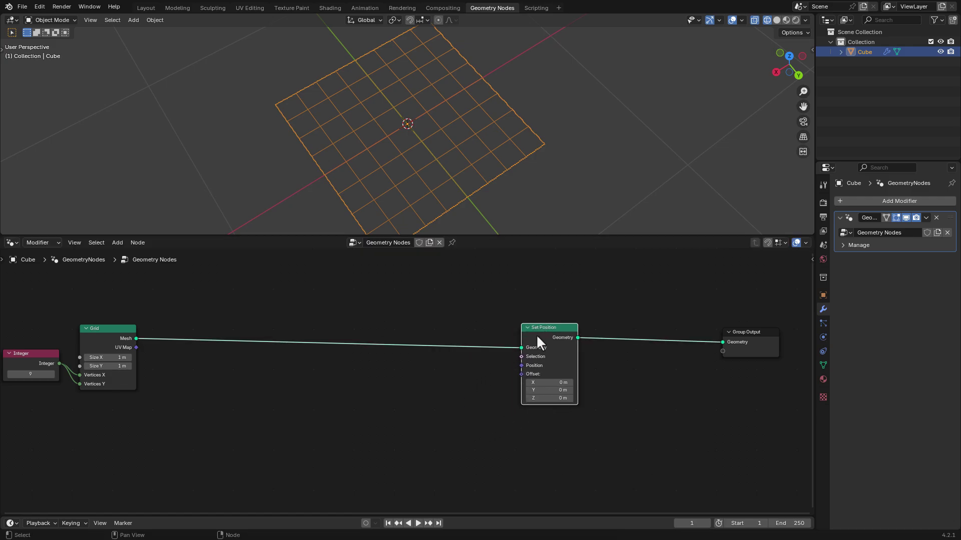
left_click(558, 331)
- Add a Combine XYZ node beside Set Position and connect its Vector output to the Offset input
scroll(410, 352, "up", 1)
key("shift+a")
type("com")
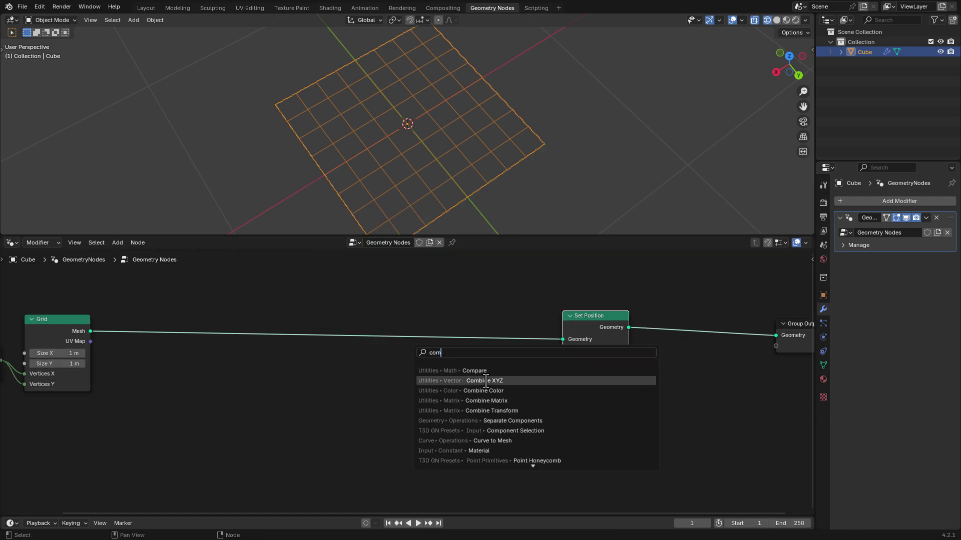
left_click(485, 382)
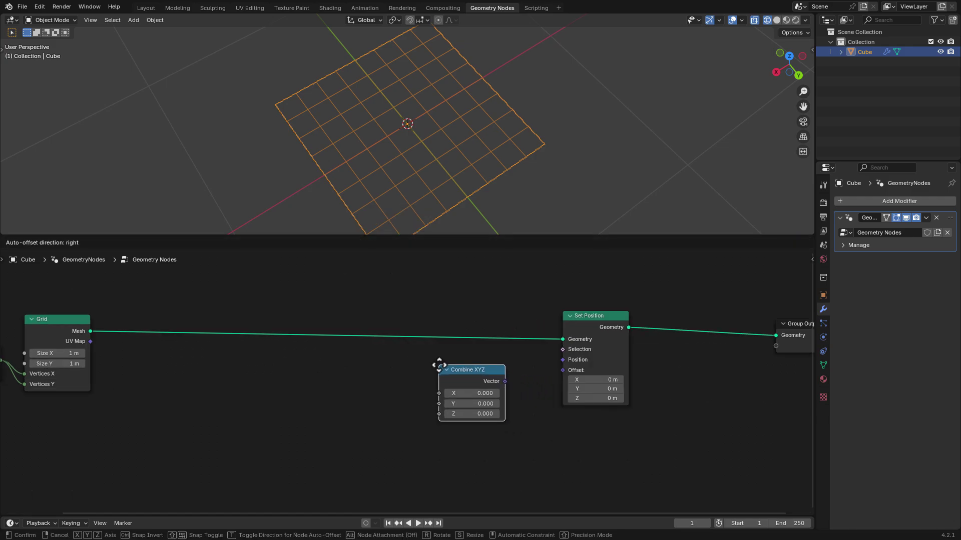
left_click(505, 385)
left_click_drag(554, 371, 556, 373)
left_click_drag(467, 369, 501, 362)
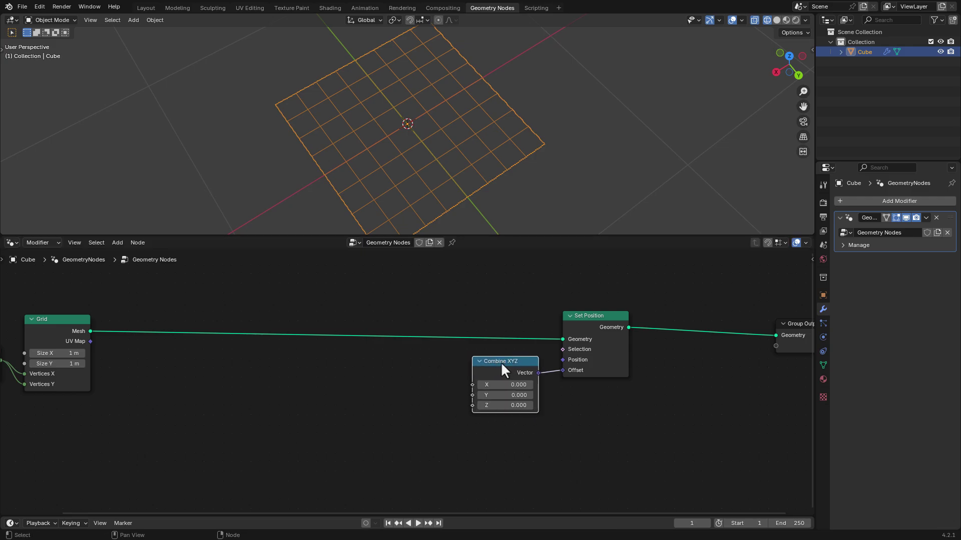
- Add a Wave Texture node and connect its Fac output to the X input of Combine XYZ
key("shift+a")
type("wave")
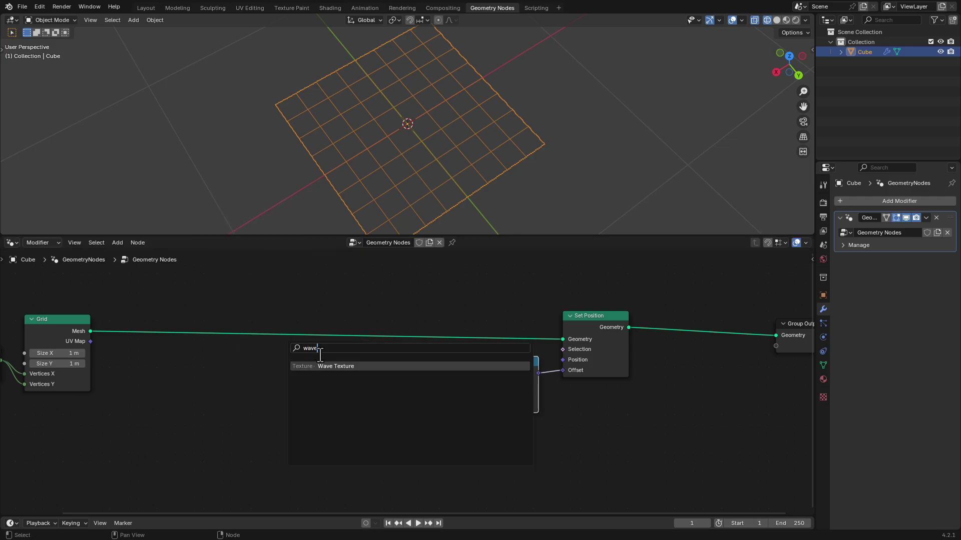
left_click(341, 367)
left_click(321, 363)
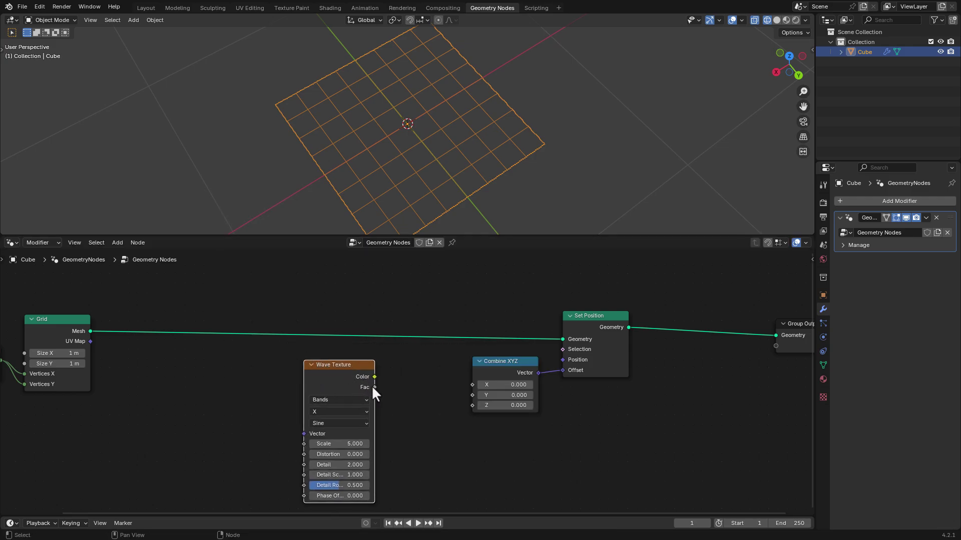
left_click_drag(374, 388, 471, 385)
left_click_drag(333, 376, 314, 370)
- Raise the Wave Texture's phase offset to about 11.2
middle_click_drag(406, 413, 409, 385)
left_click_drag(329, 461, 390, 433)
middle_click_drag(389, 433, 392, 409)
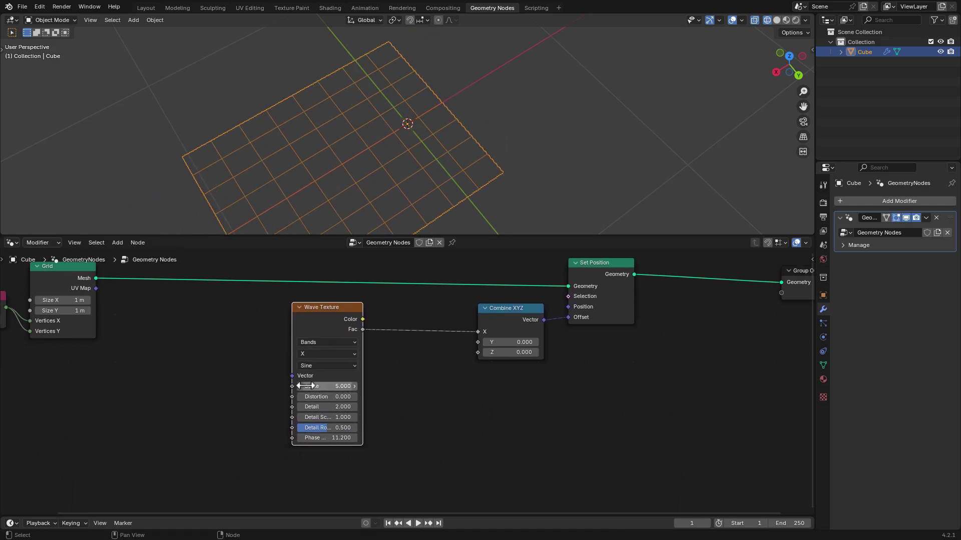
- Set the Wave Texture's scale to 14 and its phase offset to about 16.18
left_click(306, 385)
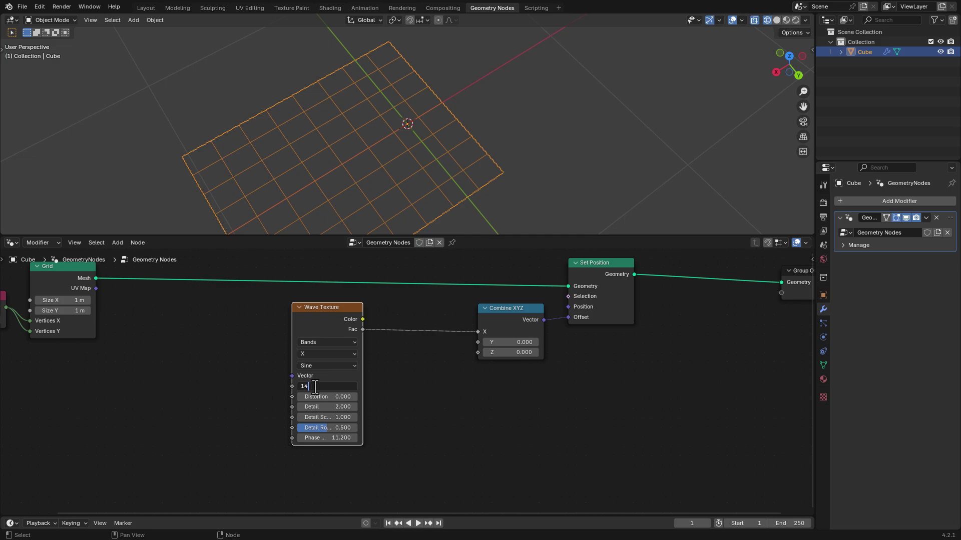
type("14")
key("Return")
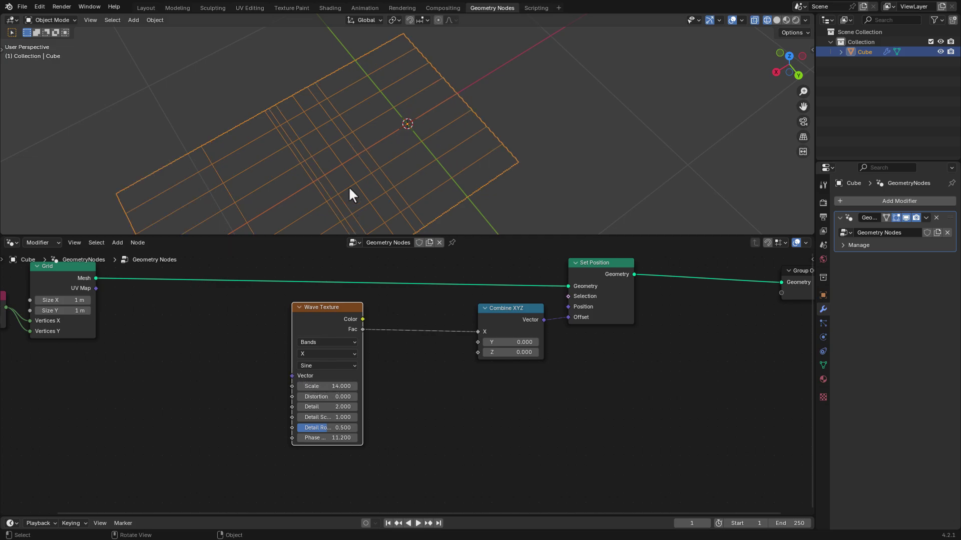
mouse_move(349, 190)
middle_mouse_down()
mouse_move(339, 187)
mouse_move(345, 198)
middle_mouse_up()
left_click_drag(328, 438, 458, 438, "shift")
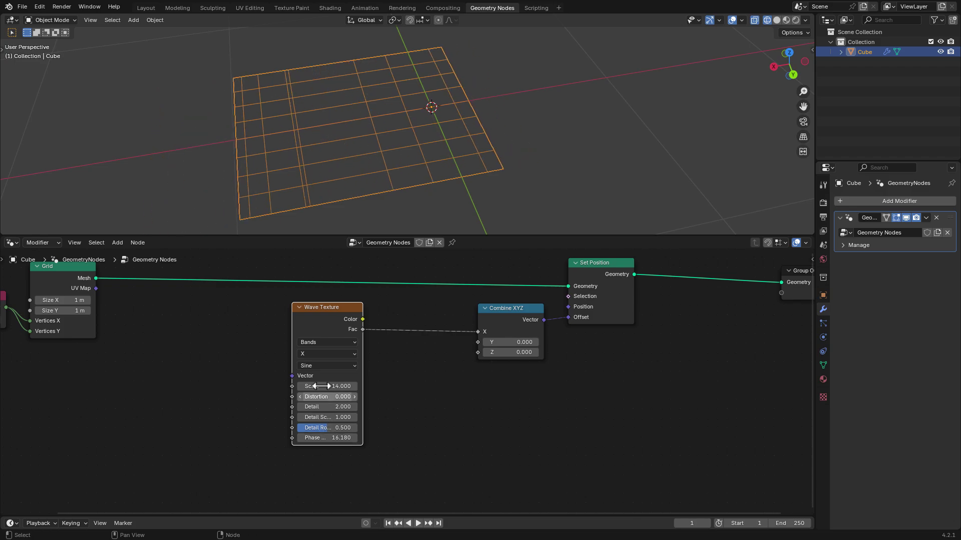
- Move the Wave Texture away from Combine XYZ and insert a Math node on the link between them
left_click_drag(293, 320, 219, 318)
key("shift+a")
type("m")
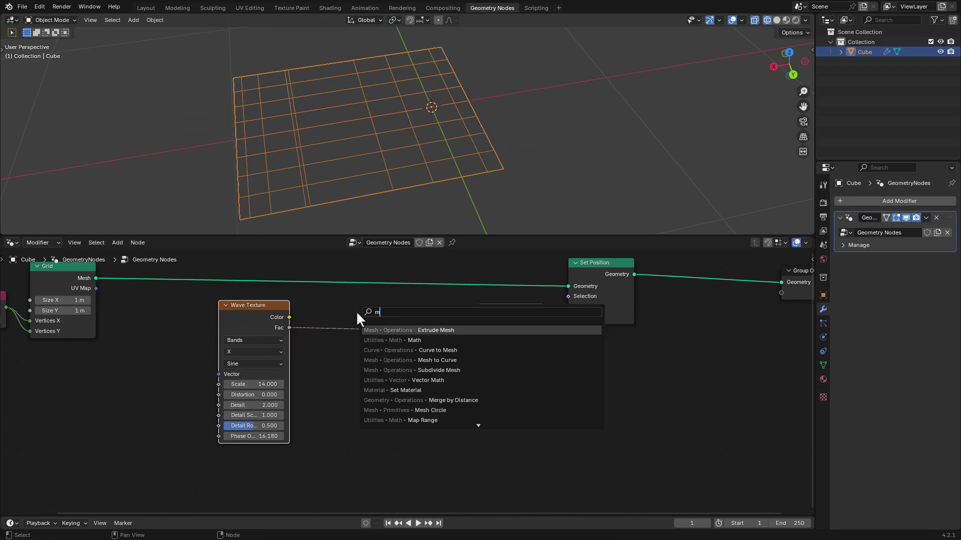
type("ath")
key("Return")
left_click(352, 303)
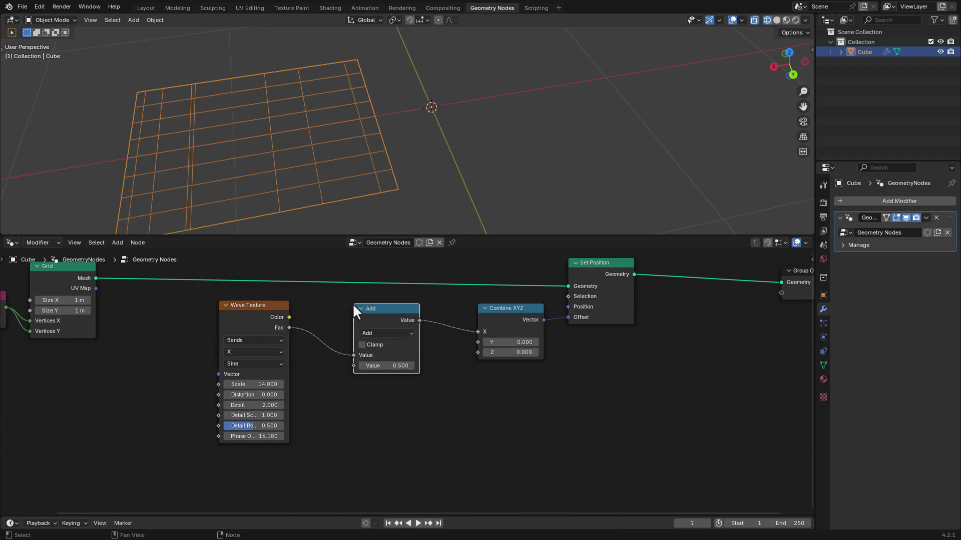
- Change the Math node's operation to Multiply with a second value of 0.1
left_click(374, 333)
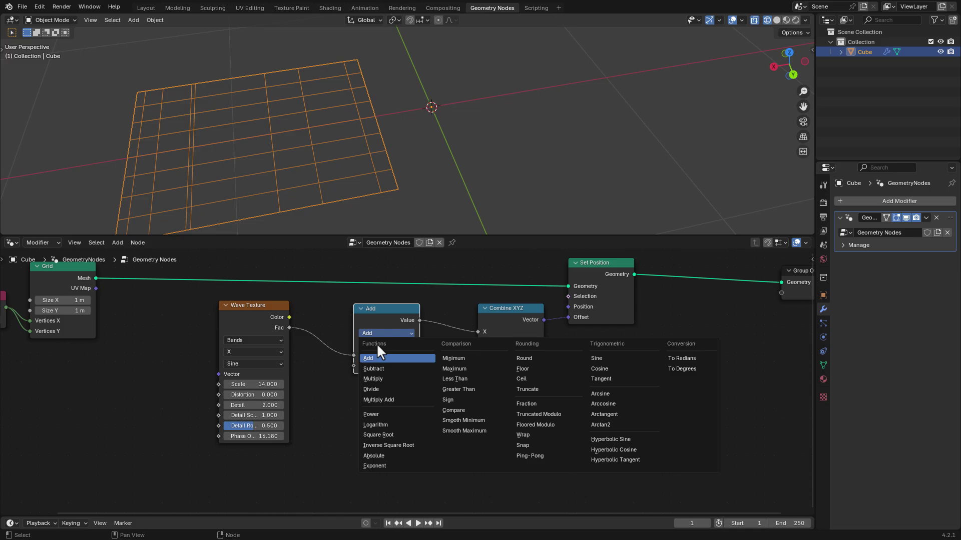
left_click(379, 377)
left_click(396, 365)
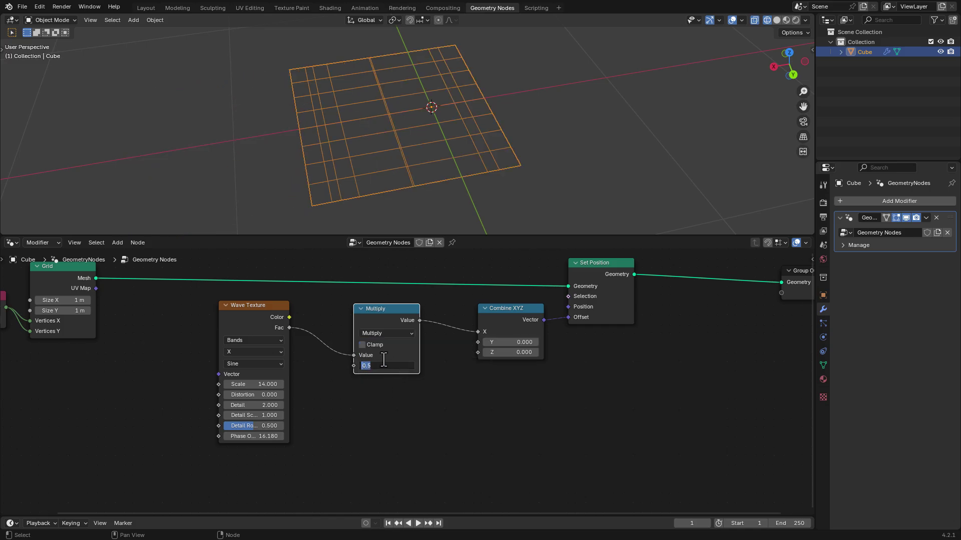
key("Return")
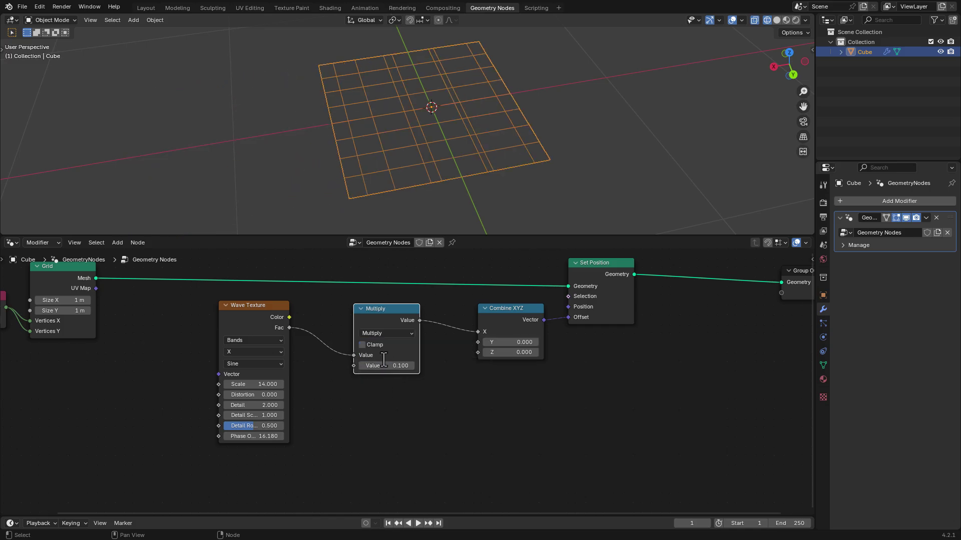
- Set the phase offset to about 24.48 and place the Wave Texture, Multiply and Combine XYZ nodes close together beside Set Position
left_click_drag(268, 436, 410, 435, "shift")
left_click_drag(258, 309, 320, 317)
left_click_drag(519, 317, 469, 317)
left_click_drag(473, 419, 273, 312)
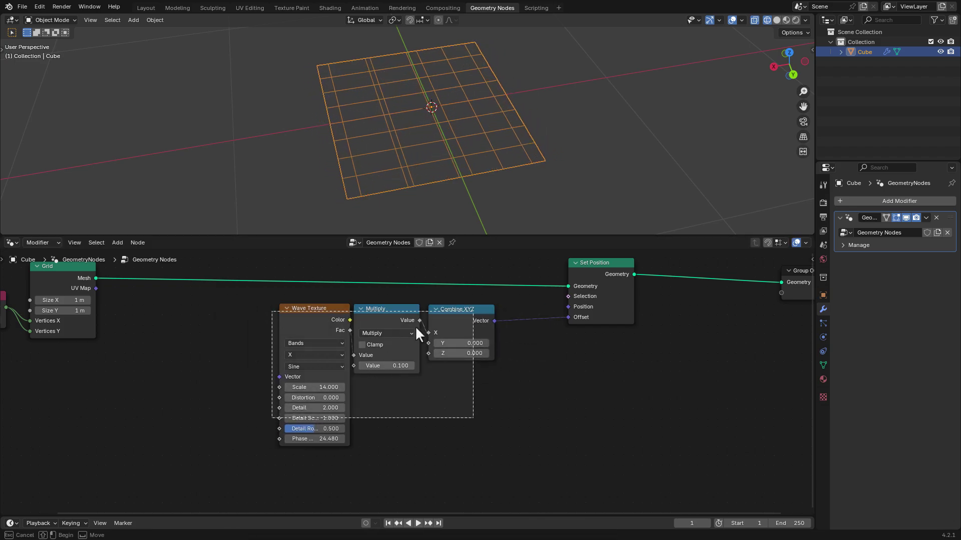
left_click_drag(469, 317, 503, 313)
left_click(524, 309)
- Add a Scene Time node in the empty area before the Wave Texture
scroll(354, 315, "up", 2)
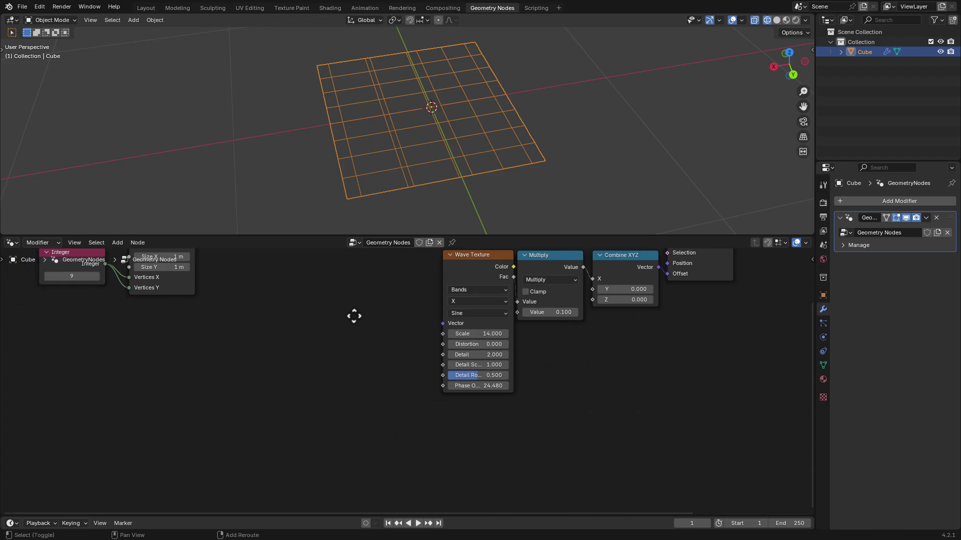
key("shift+a")
type("sce")
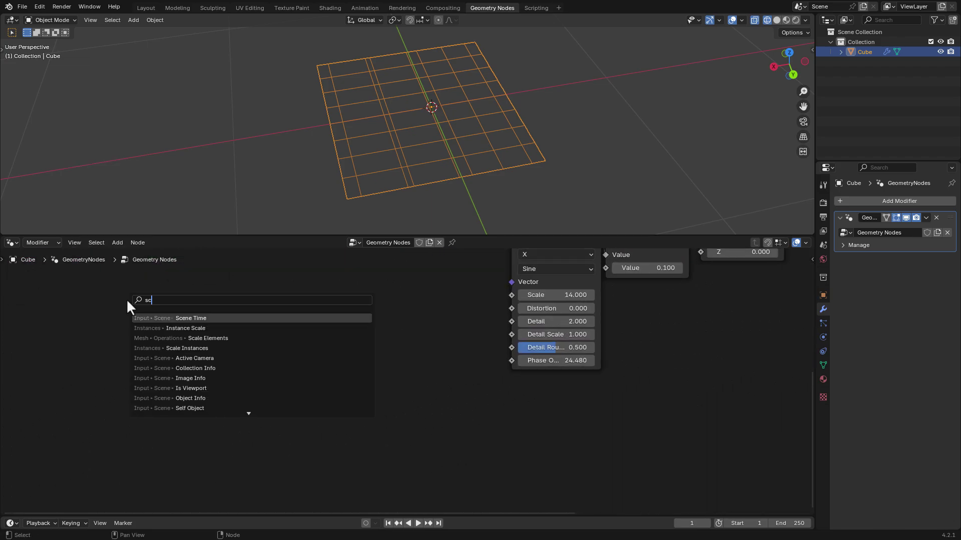
left_click(193, 318)
left_click(112, 333)
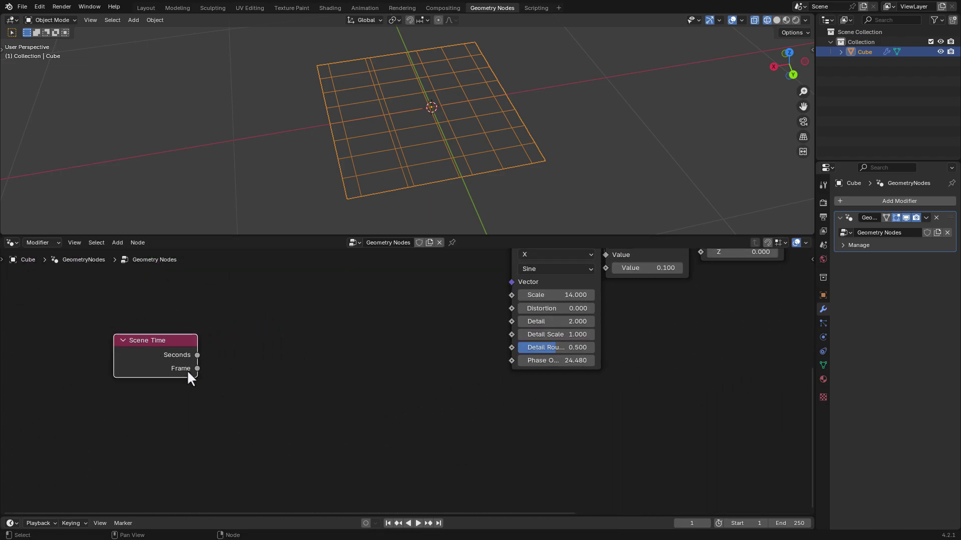
- Feed Scene Time's Frame output into a new Math node set to Divide with a second value of 250
left_click_drag(188, 371, 272, 321)
type("ma")
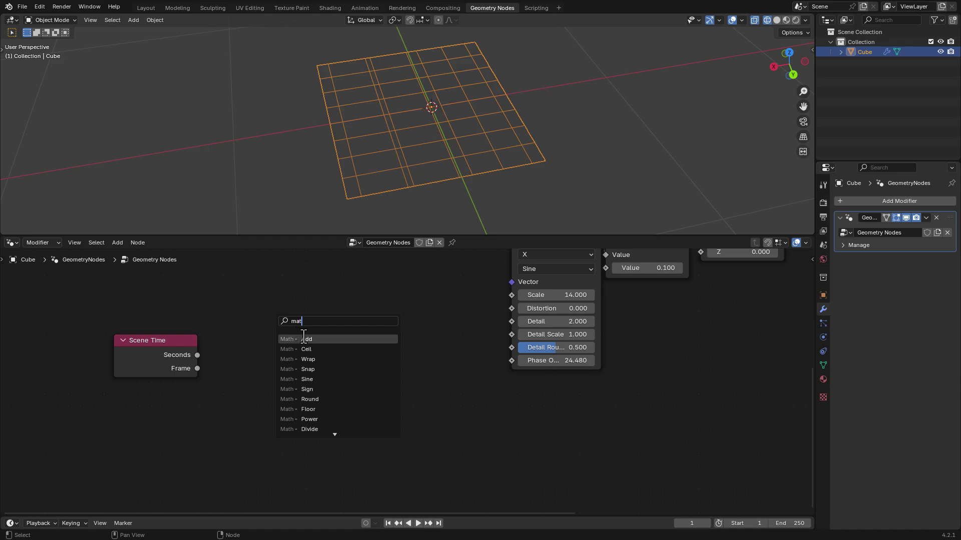
type("t")
left_click(303, 339)
left_click(242, 358)
left_click(231, 365)
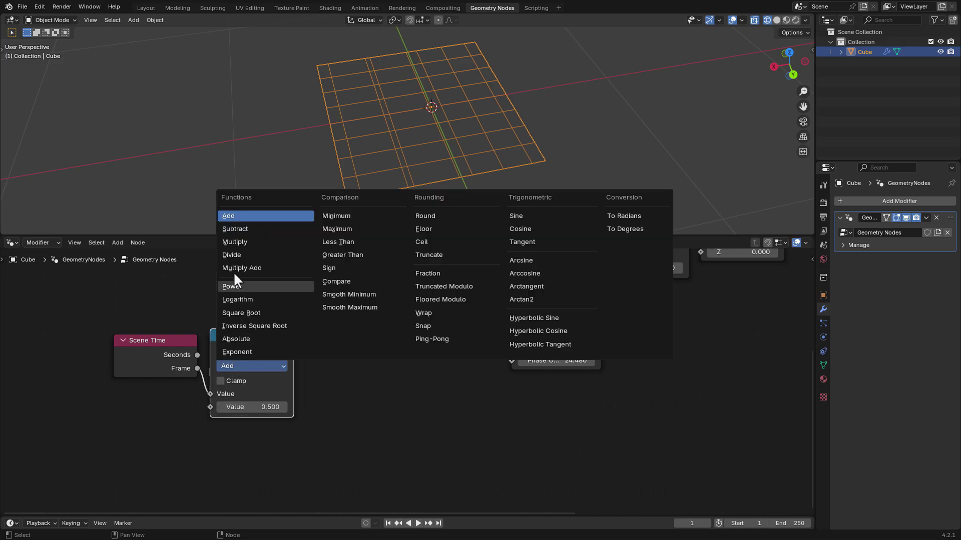
left_click(235, 254)
double_click(254, 407)
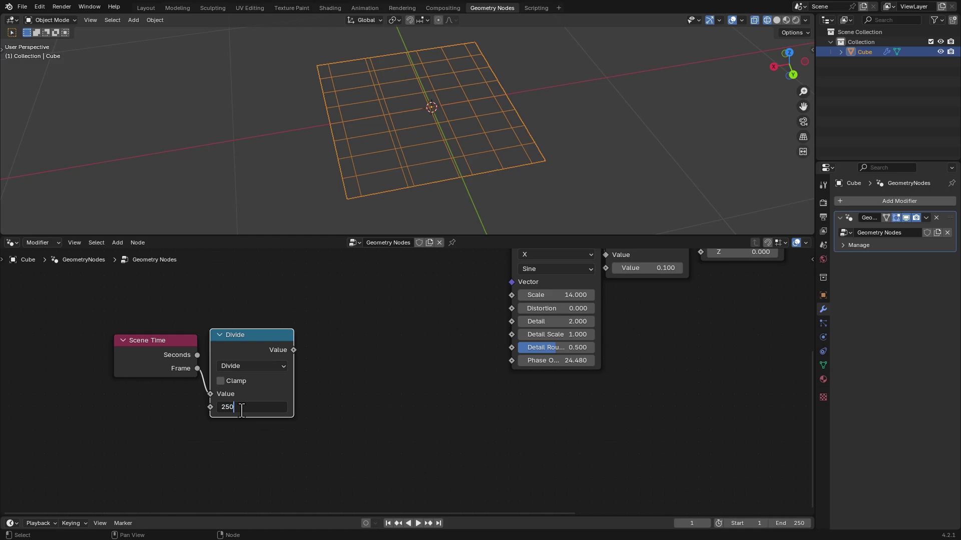
key("Return")
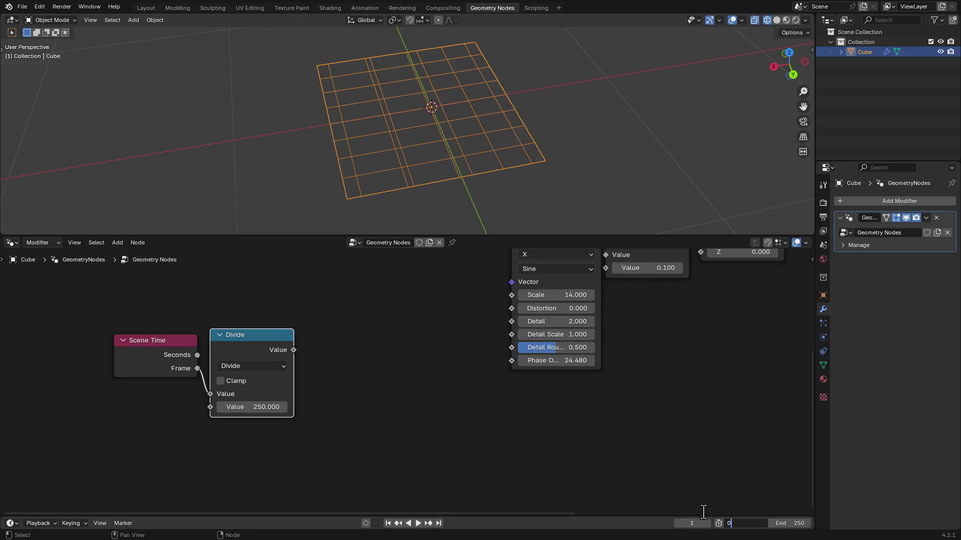
- Set the scene's start frame to 0 and shift the Scene Time and Divide nodes away from the Wave Texture
key("Return")
left_click_drag(260, 448, 191, 375)
left_click_drag(250, 343, 215, 347)
- Duplicate the Divide node right after itself with its input linked, and set the copy to Multiply by pi
key("shift+d")
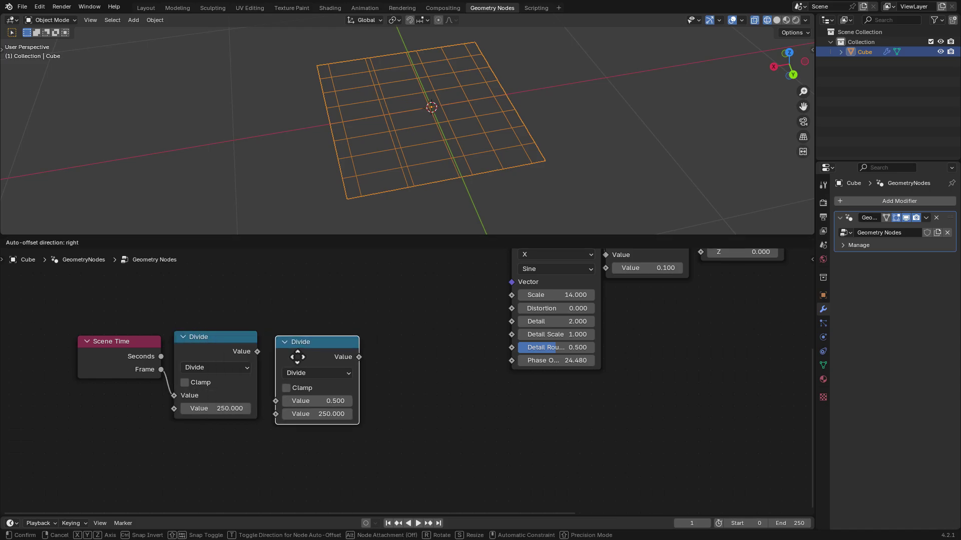
left_click(291, 350)
left_click(316, 370)
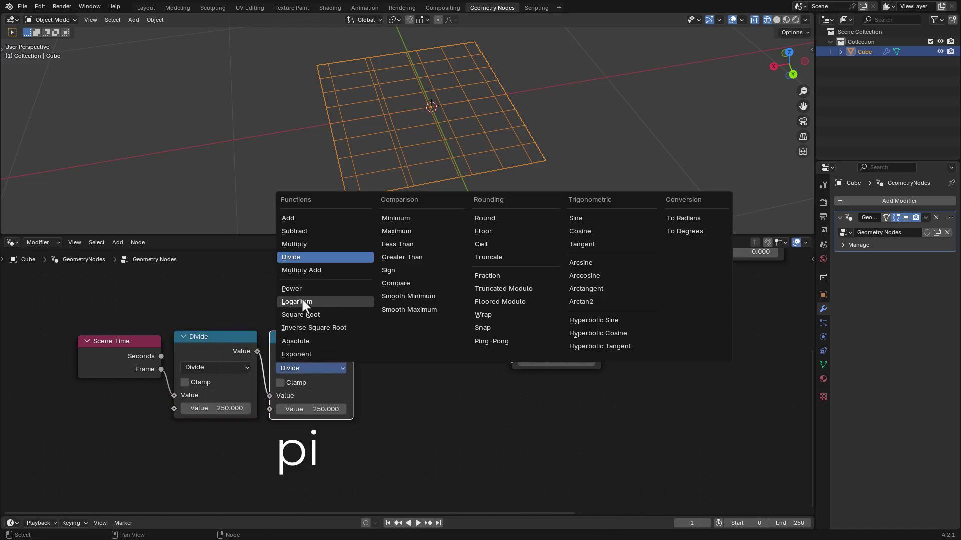
left_click(299, 244)
left_click(323, 409)
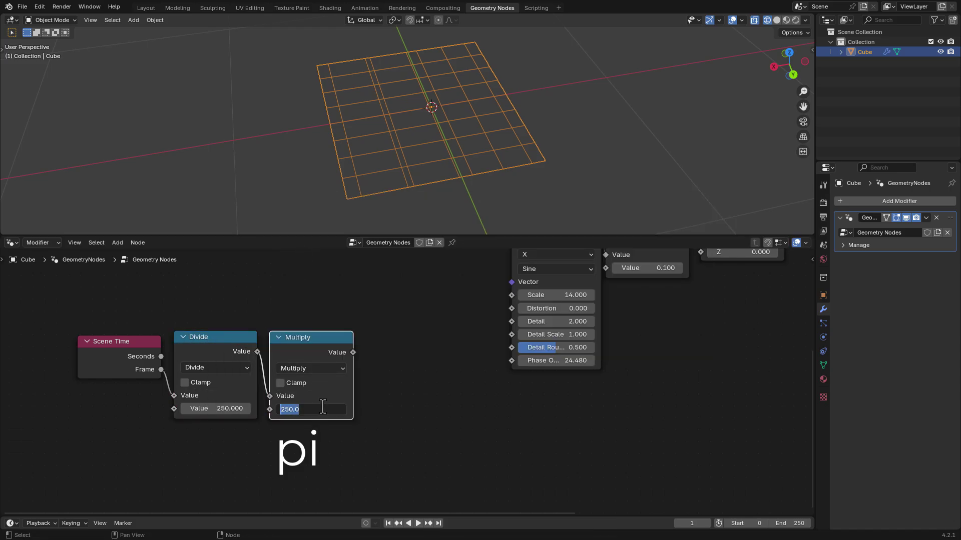
type("pi")
key("Return")
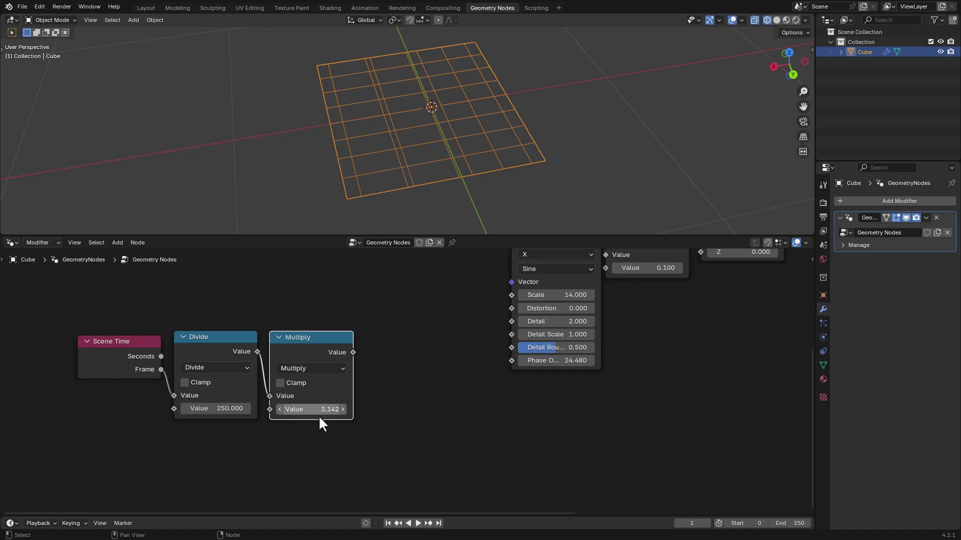
- Shift the time nodes back and duplicate the pi Multiply node after itself with a second value of 4
left_click_drag(318, 415, 103, 329)
left_click_drag(278, 337, 228, 330)
left_click(266, 339)
key("shift+d")
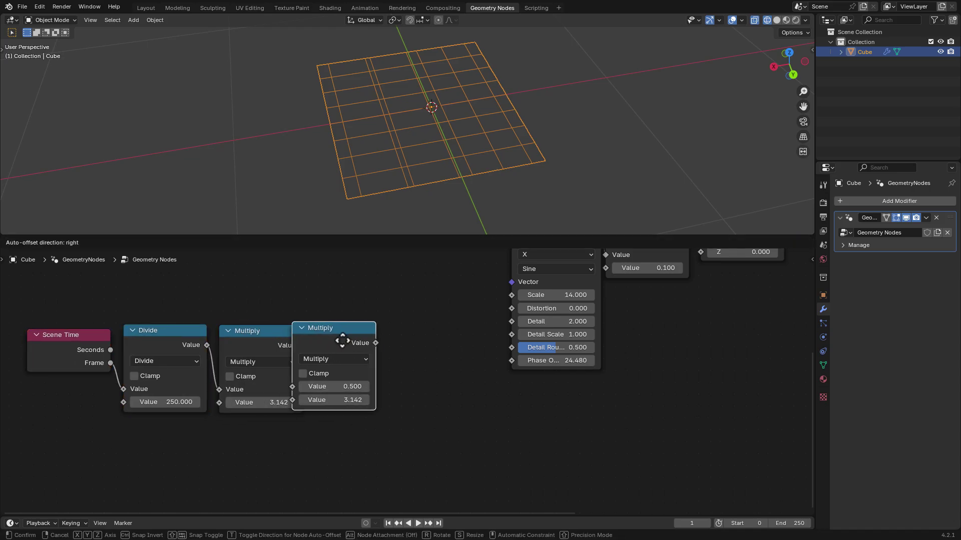
left_click(370, 344)
left_click_drag(351, 334, 350, 334)
left_click(368, 403)
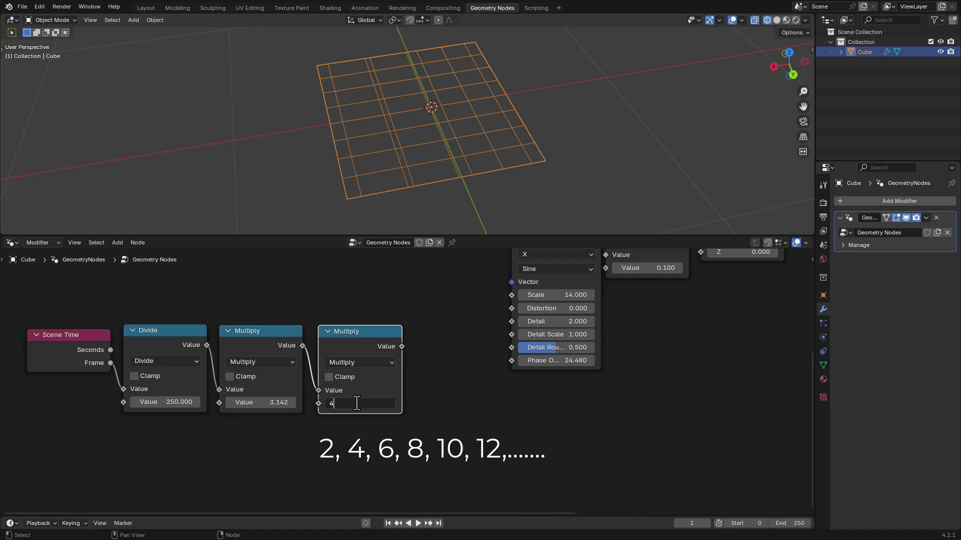
key("Return")
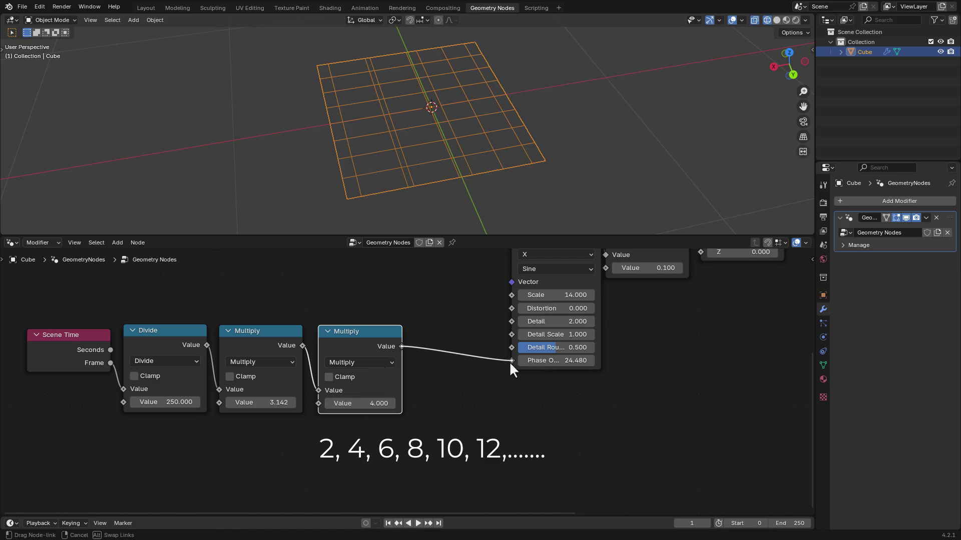
- Connect the last Multiply node's output to the Wave Texture's Phase Offset and play the animation to check the loop
left_click_drag(510, 364, 511, 360)
key("space")
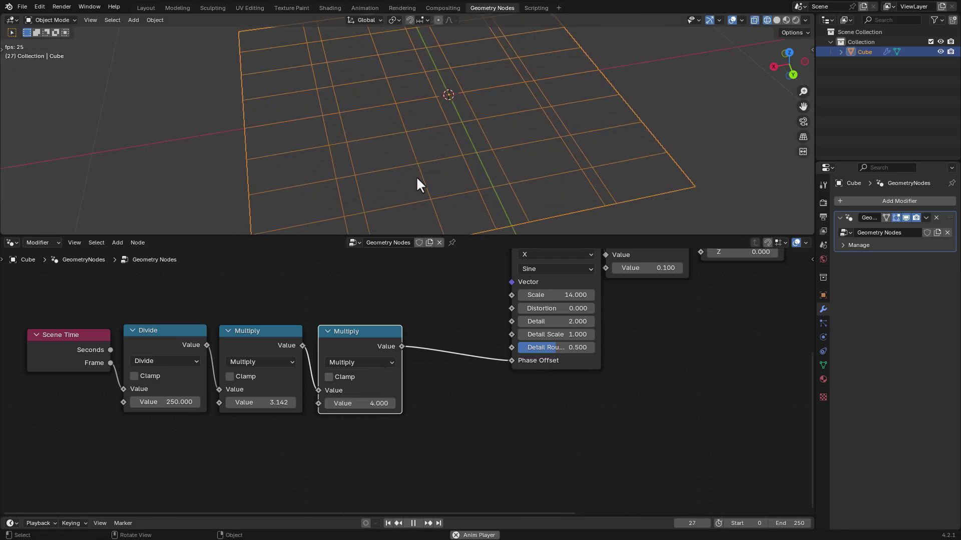
key("space")
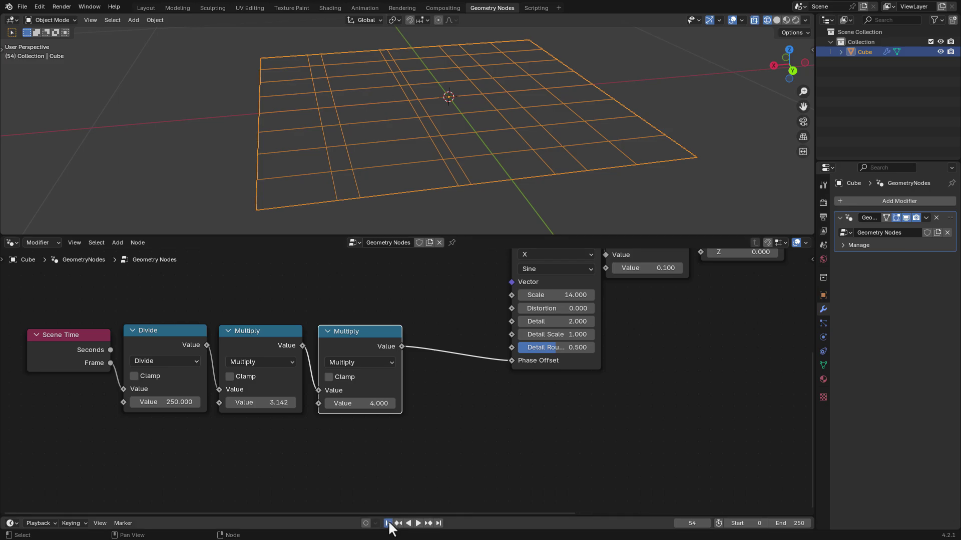
left_click(389, 523)
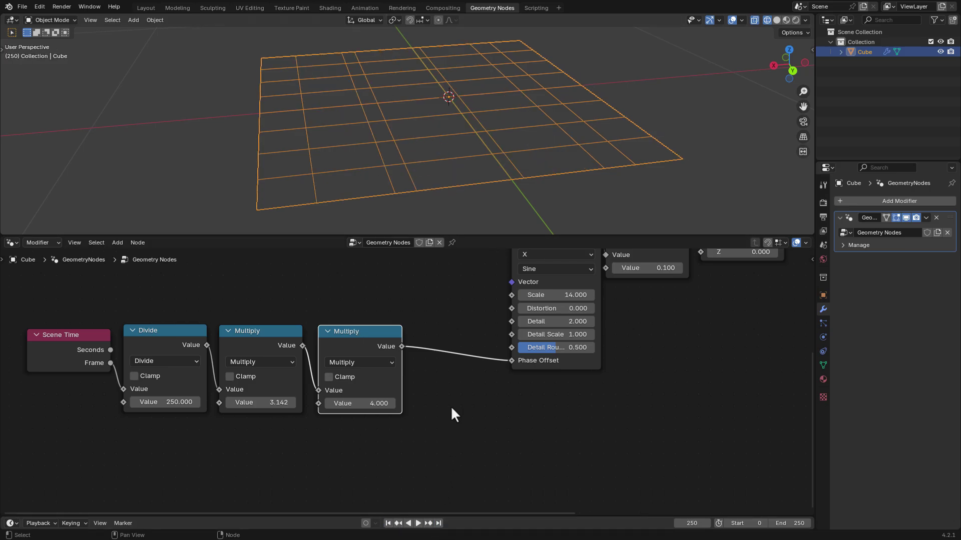
middle_click_drag(450, 406, 450, 414)
key("space")
key("space")
- Join the Scene Time, Divide and two following Multiply nodes into a frame and reposition it slightly
left_click_drag(410, 449, 132, 341)
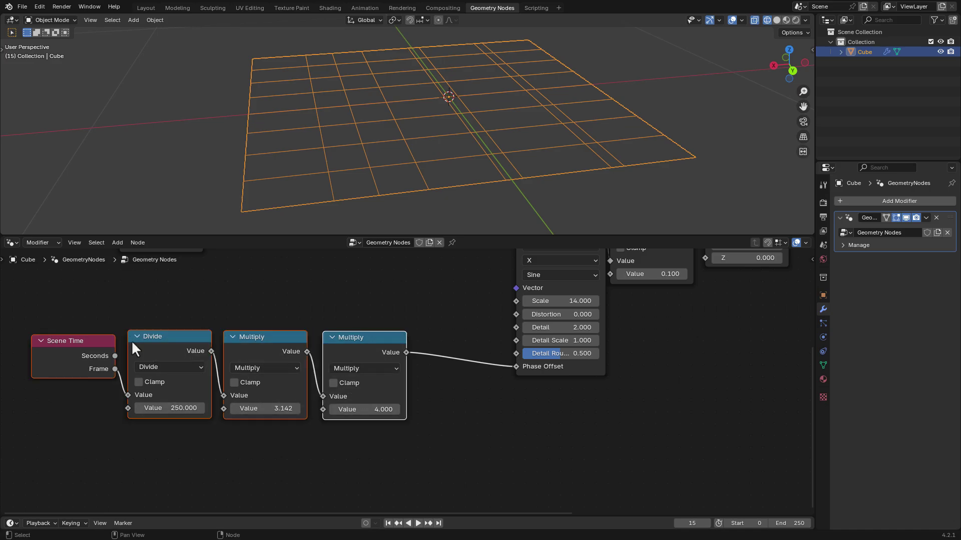
key("ctrl+j")
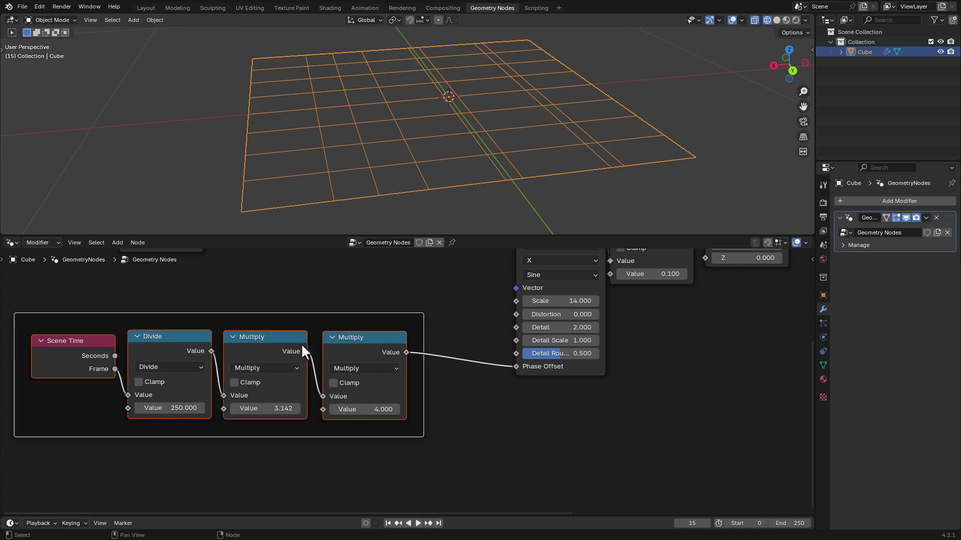
key("g")
left_click(317, 336)
- Duplicate the Wave Texture and its 0.1 Multiply node with their input links kept, placing the copies below the originals
scroll(515, 396, "down", 3)
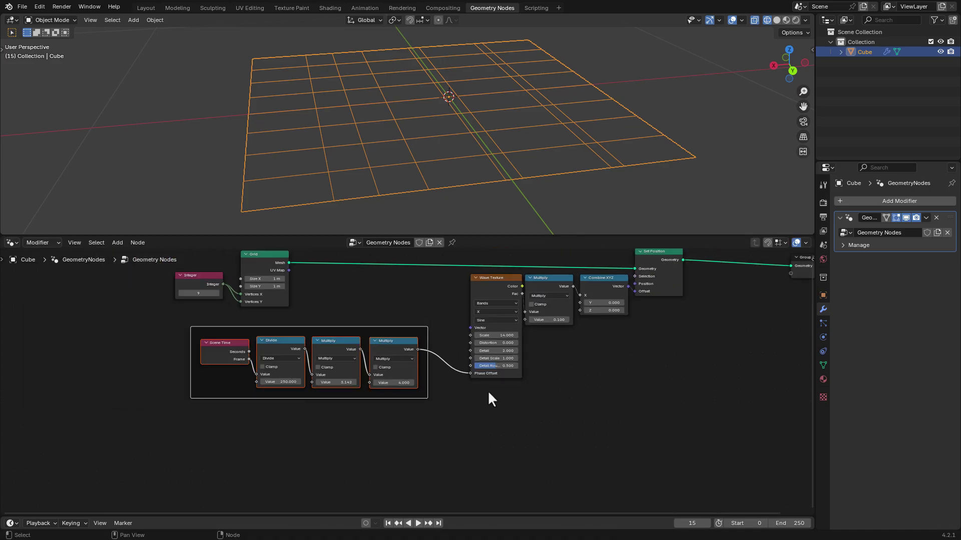
middle_click_drag(487, 390, 382, 358)
left_click_drag(384, 366, 317, 289)
scroll(330, 304, "up", 2)
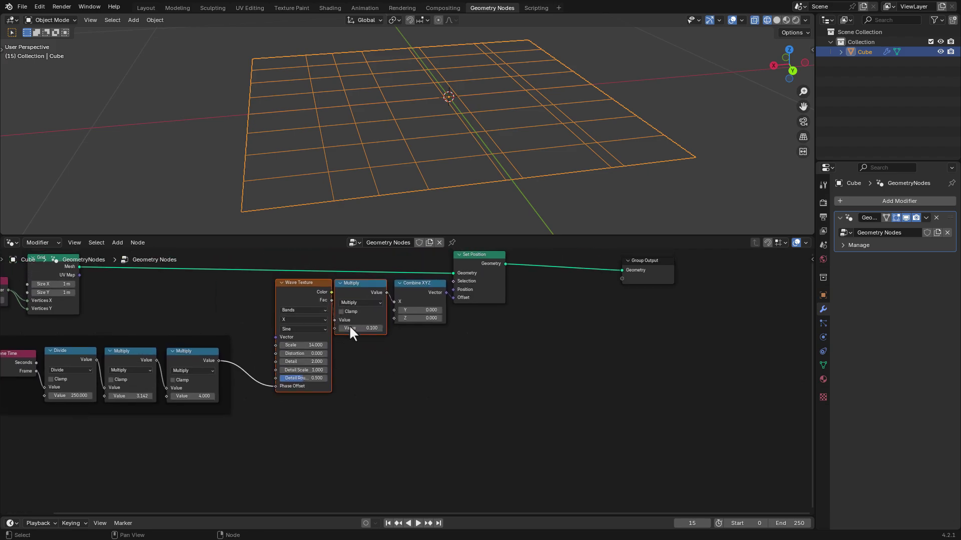
key("g")
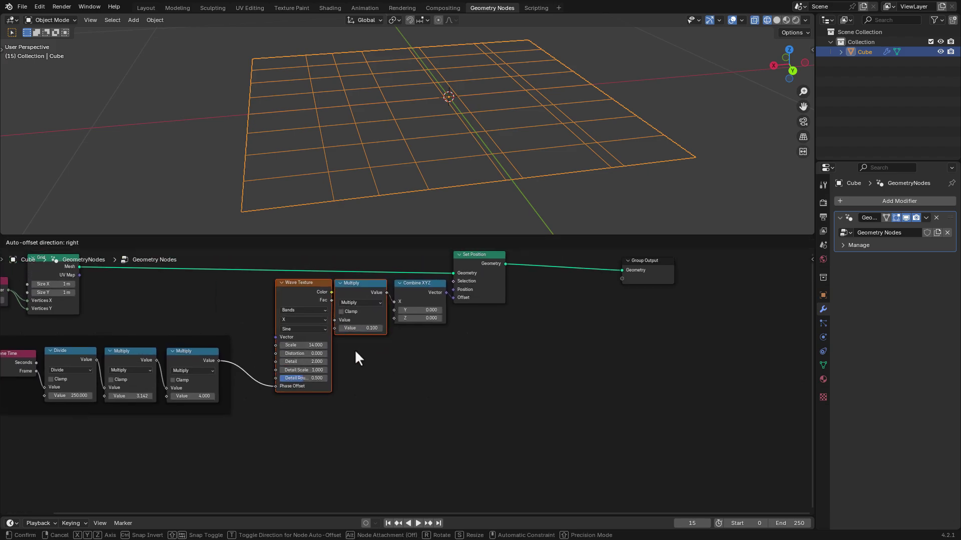
left_click(355, 472)
- Connect the duplicated Multiply node's output to the Y input of Combine XYZ
scroll(396, 400, "up", 2)
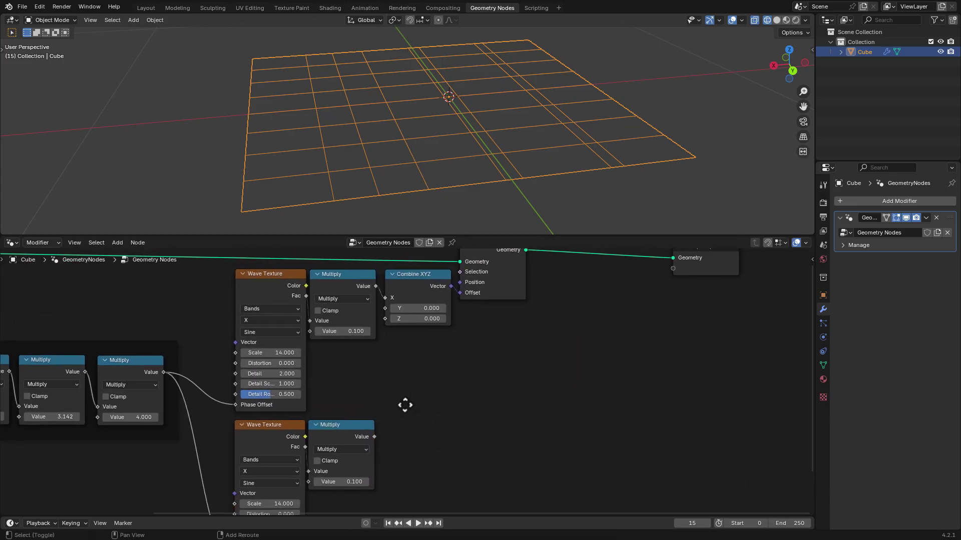
left_click_drag(372, 442, 317, 325)
left_click_drag(375, 313, 383, 313)
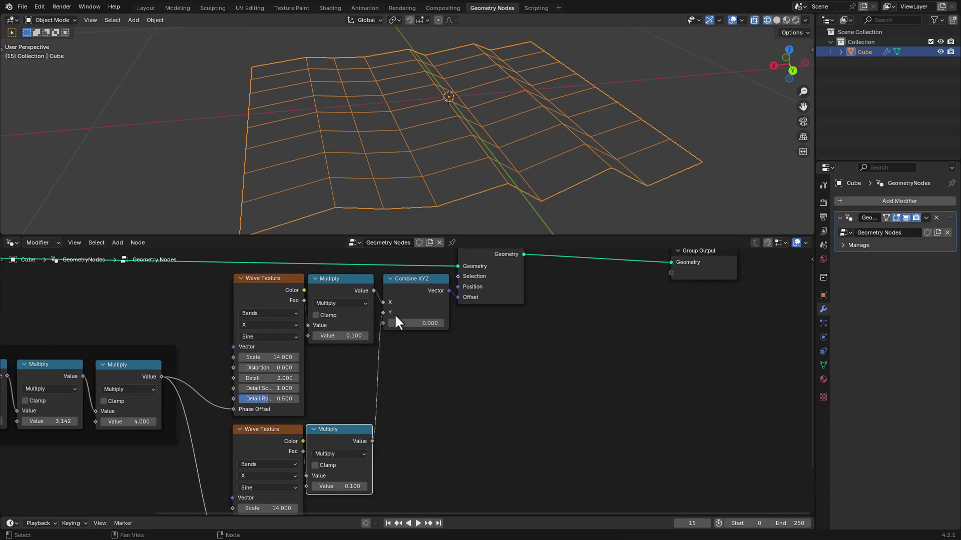
- Set the duplicated Wave Texture's bands direction to Y and play the animation to check the grid
middle_click_drag(385, 443, 418, 375)
middle_click_drag(520, 178, 373, 197)
middle_click_drag(252, 414, 283, 374)
scroll(284, 373, "up", 3)
left_click(260, 353)
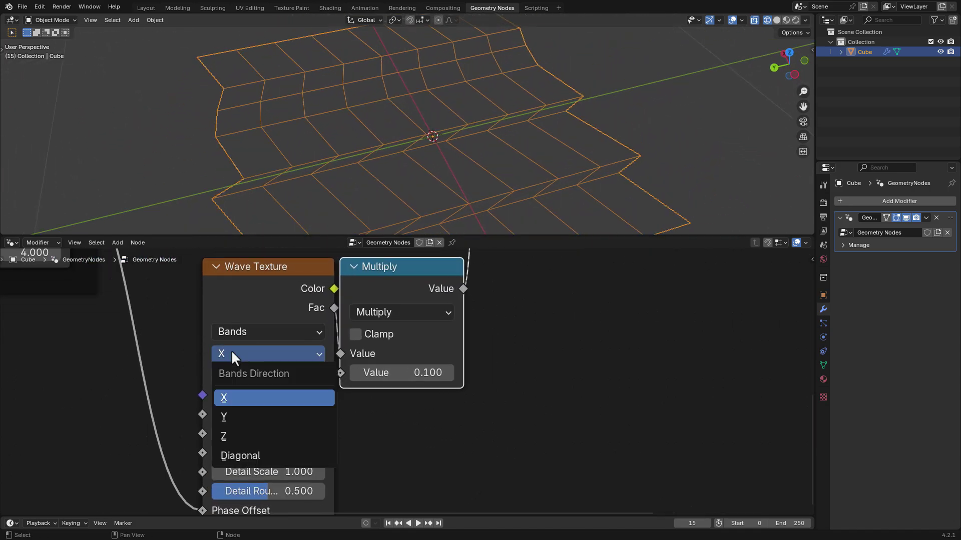
left_click(242, 416)
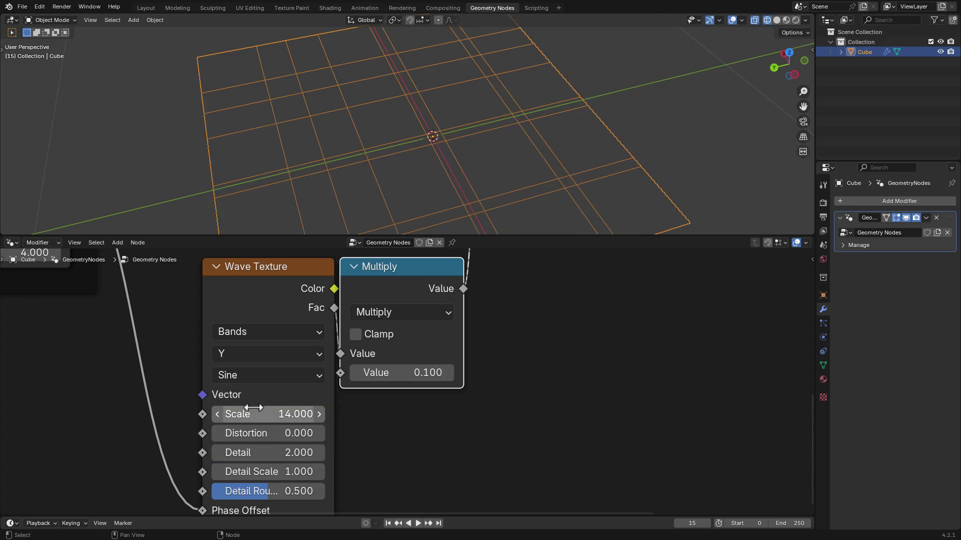
key("space")
mouse_move(403, 131)
middle_mouse_down()
mouse_move(373, 134)
mouse_move(390, 135)
middle_mouse_up()
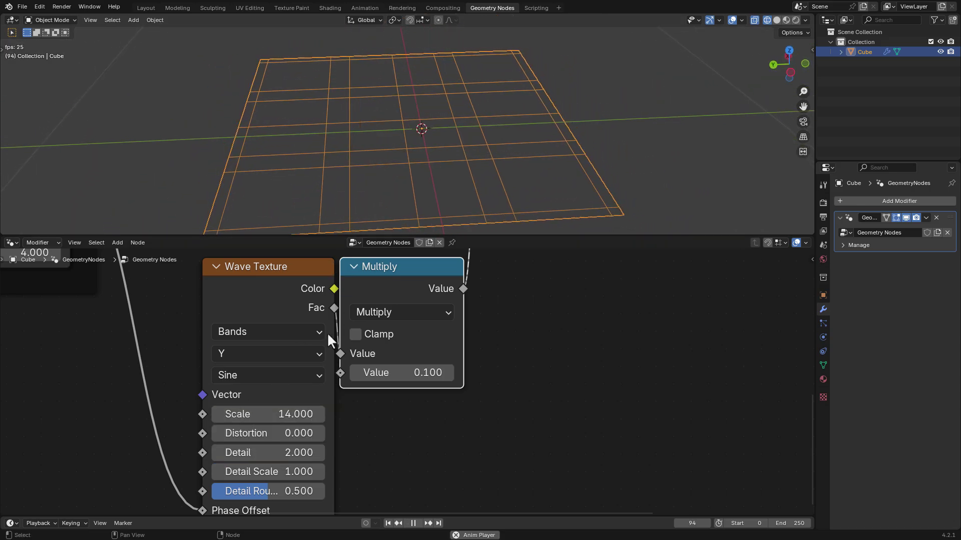
key("space")
- Set the scale of the Y-direction Wave Texture to 16 and play the animation
double_click(275, 414)
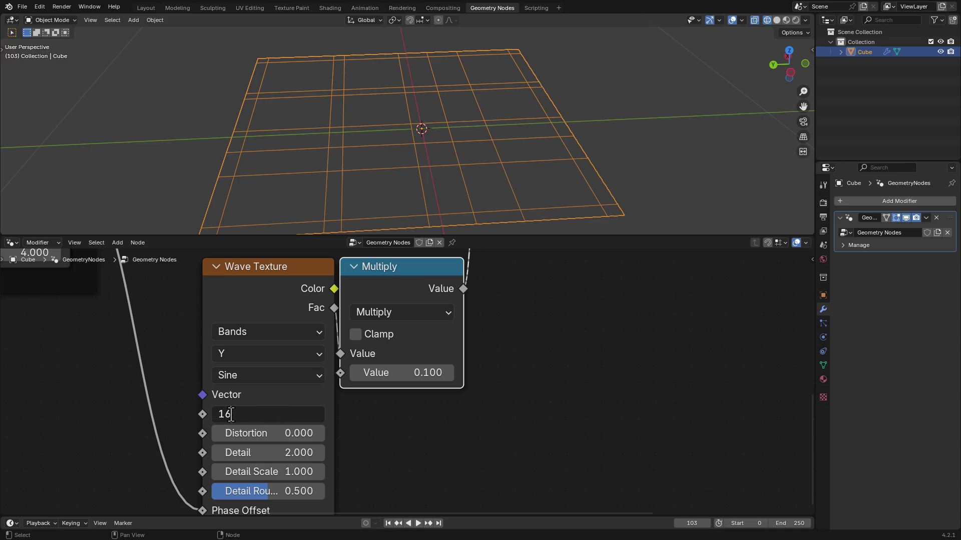
key("Return")
key("space")
mouse_move(420, 150)
middle_mouse_down()
mouse_move(407, 155)
mouse_move(418, 167)
middle_mouse_up()
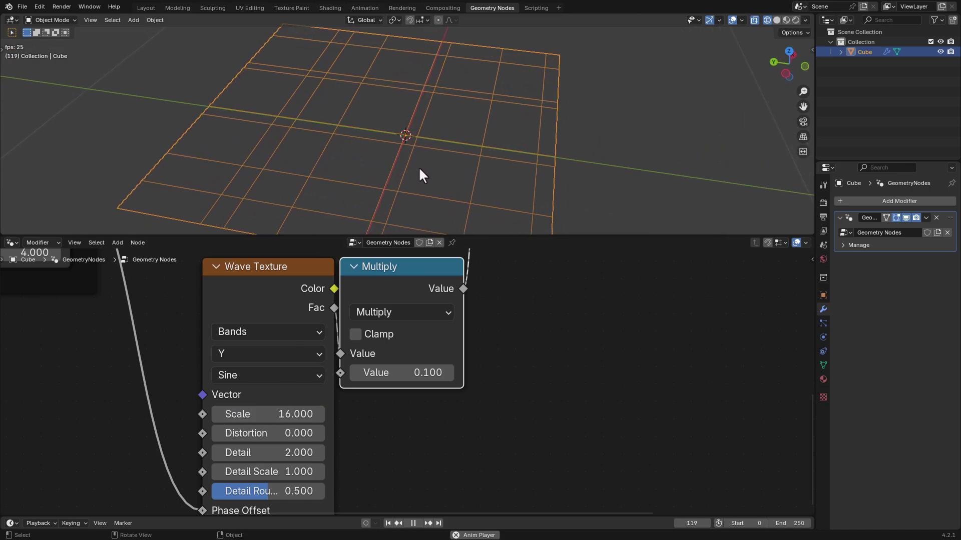
key("space")
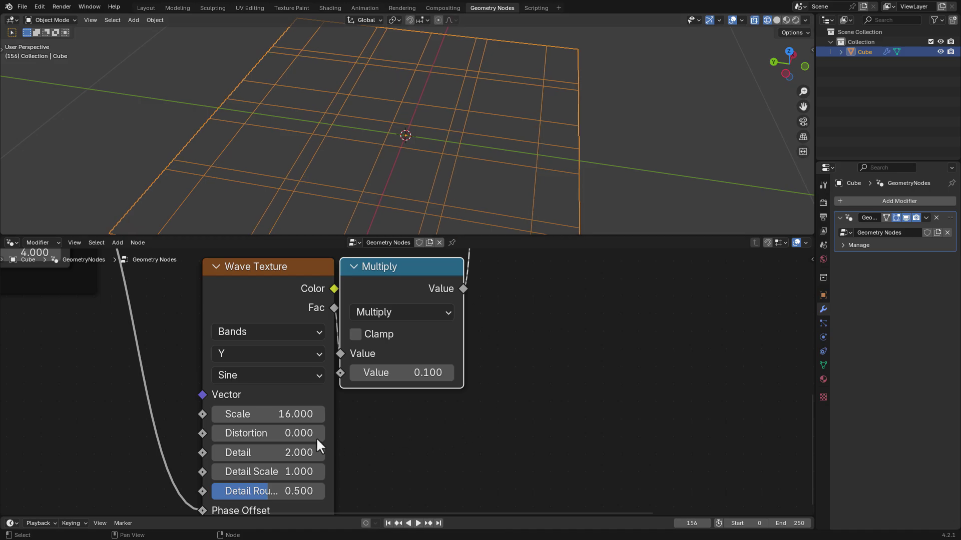
- Join both Wave Texture and Multiply pairs with Combine XYZ and Set Position into a frame
scroll(313, 385, "down", 8)
mouse_move(371, 383)
middle_mouse_down()
mouse_move(429, 361)
mouse_move(375, 387)
middle_mouse_up()
left_click_drag(438, 451, 279, 295)
key("ctrl+j")
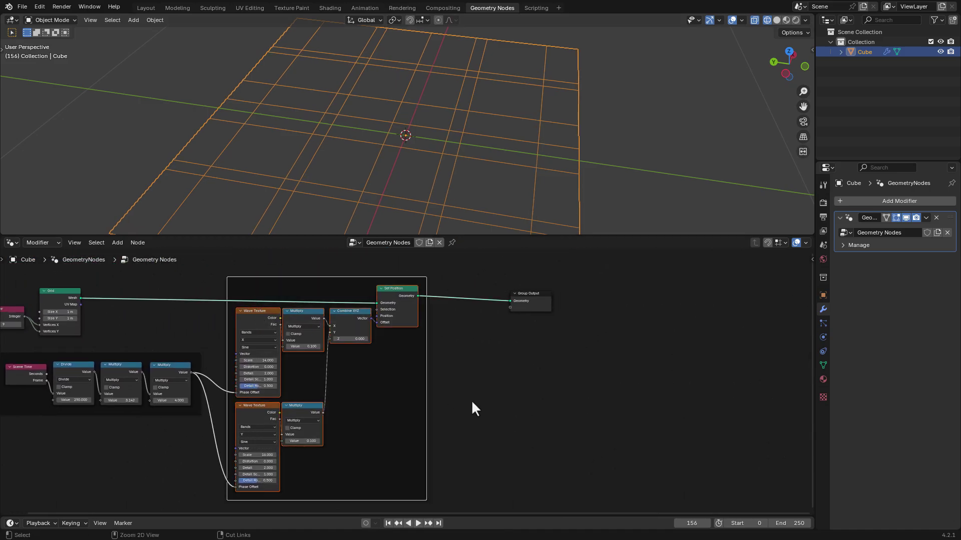
- Move the Group Output far away from Set Position and add a Repeat Zone in the space between them
middle_click_drag(547, 347, 324, 365)
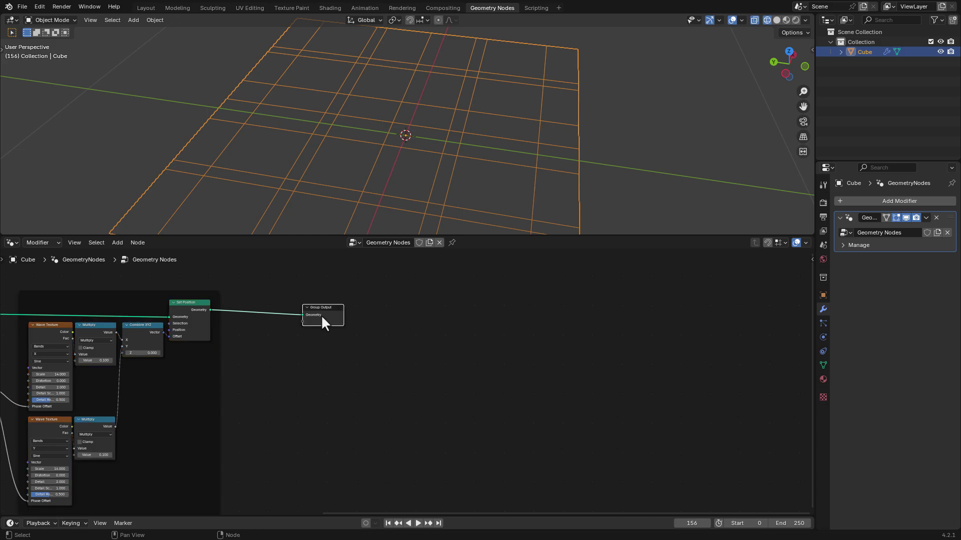
left_click_drag(321, 322, 823, 306)
scroll(430, 304, "up", 5)
middle_click_drag(408, 309, 345, 321)
key("shift+a")
type("rep")
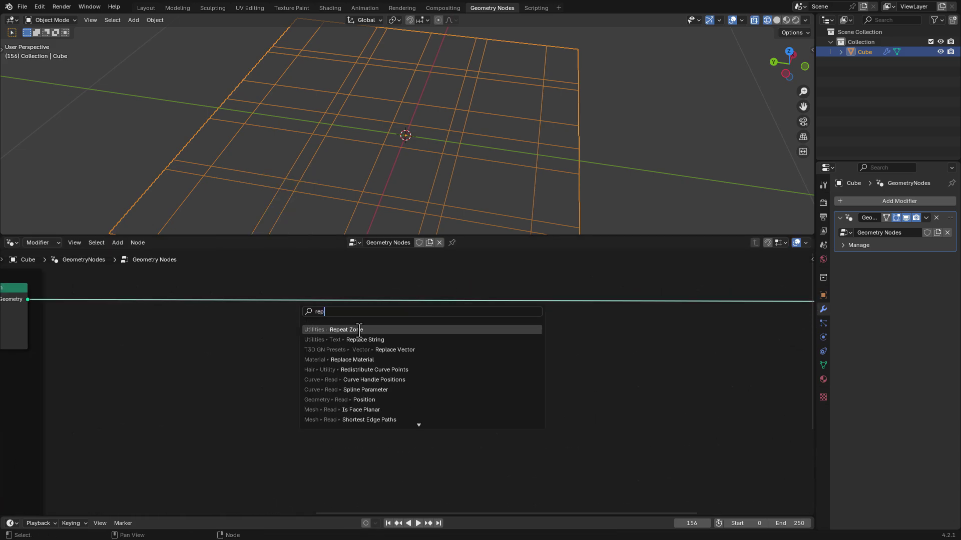
left_click(358, 330)
left_click(349, 313)
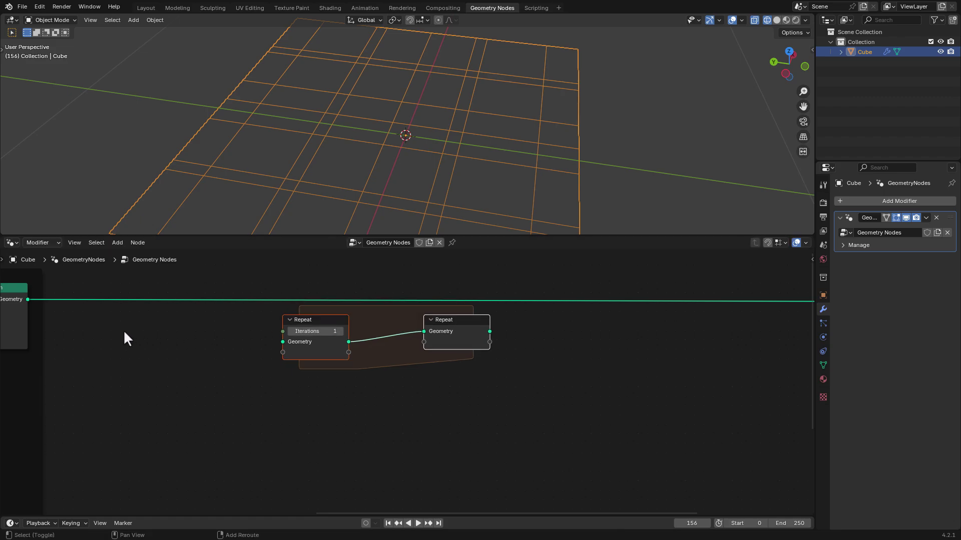
- Route Set Position's geometry through the Repeat Zone to the Group Output and spread the two Repeat nodes apart
middle_click_drag(161, 329, 213, 329)
left_click_drag(82, 297, 337, 339)
left_click_drag(522, 326, 608, 327)
left_click_drag(357, 314, 245, 314)
left_click_drag(593, 345, 623, 346)
- Insert a Separate Geometry node between the two Repeat nodes and set its domain to Face
scroll(361, 329, "up", 1)
key("shift+a")
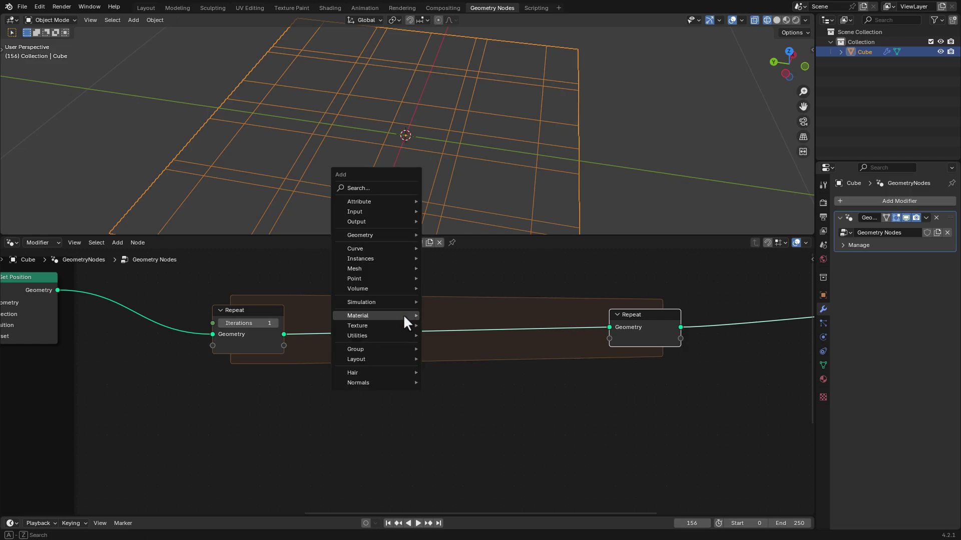
mouse_move(403, 320)
type("sep")
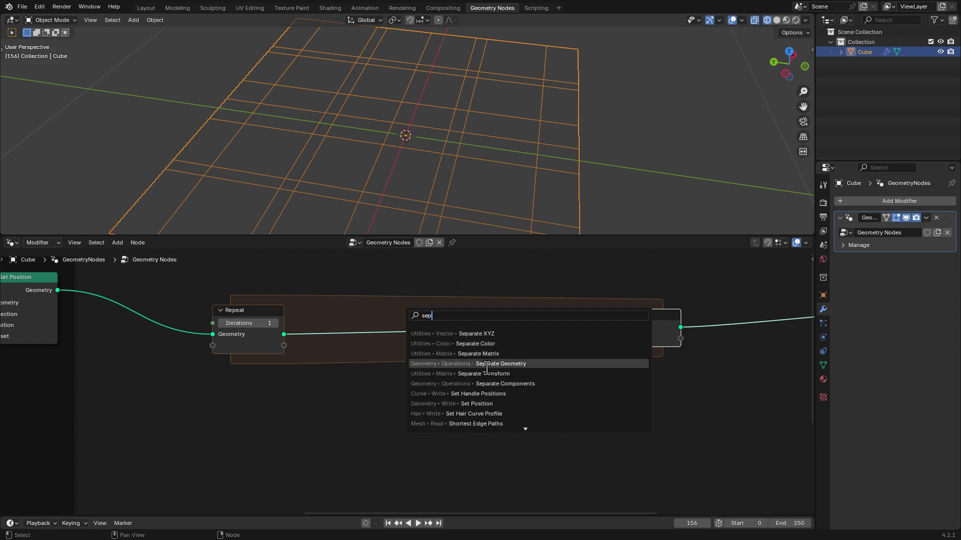
left_click(501, 364)
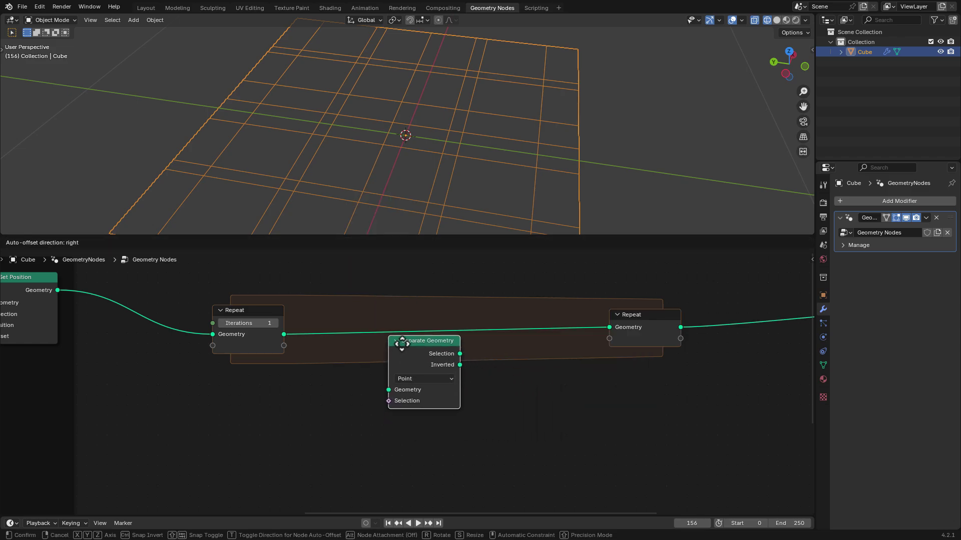
left_click(427, 327)
left_click(419, 350)
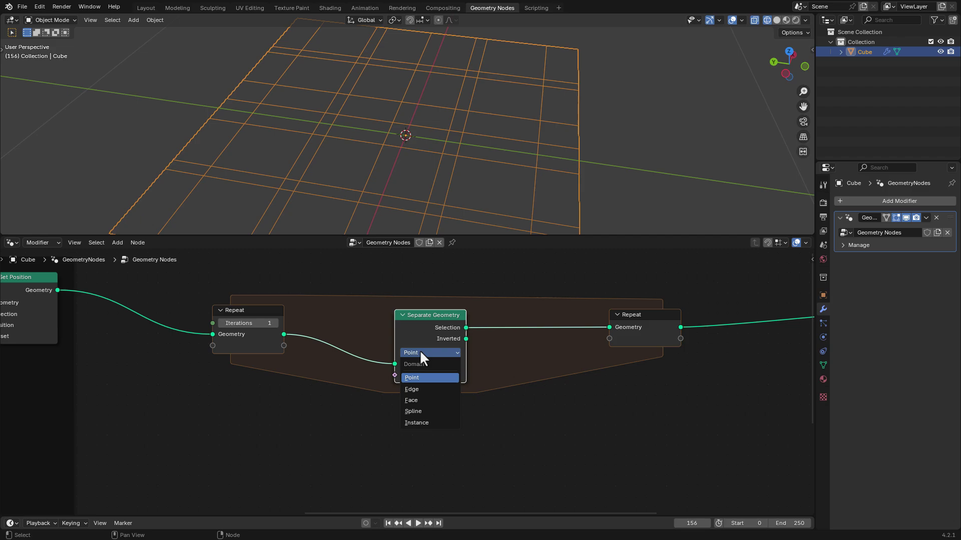
left_click(414, 398)
- Drive Separate Geometry's selection with a Boolean Random Value node and shift both nodes closer to the Repeat input node
middle_click_drag(385, 389, 383, 350)
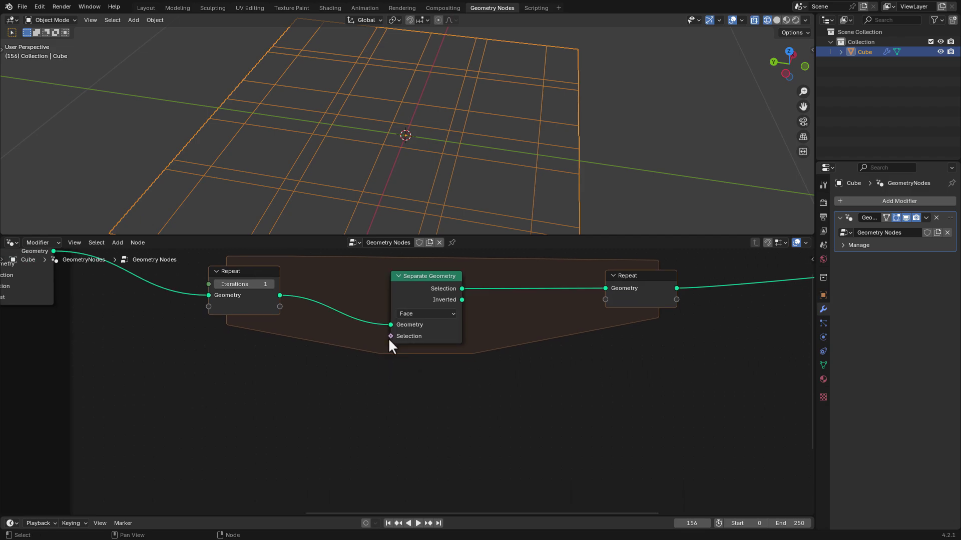
left_click_drag(389, 337, 325, 376)
type("rand")
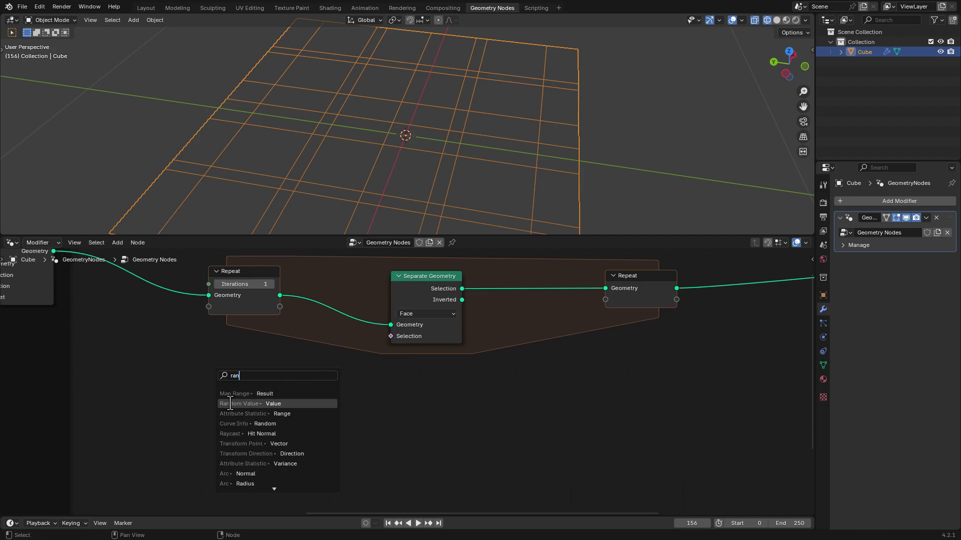
left_click(290, 394)
left_click(357, 390)
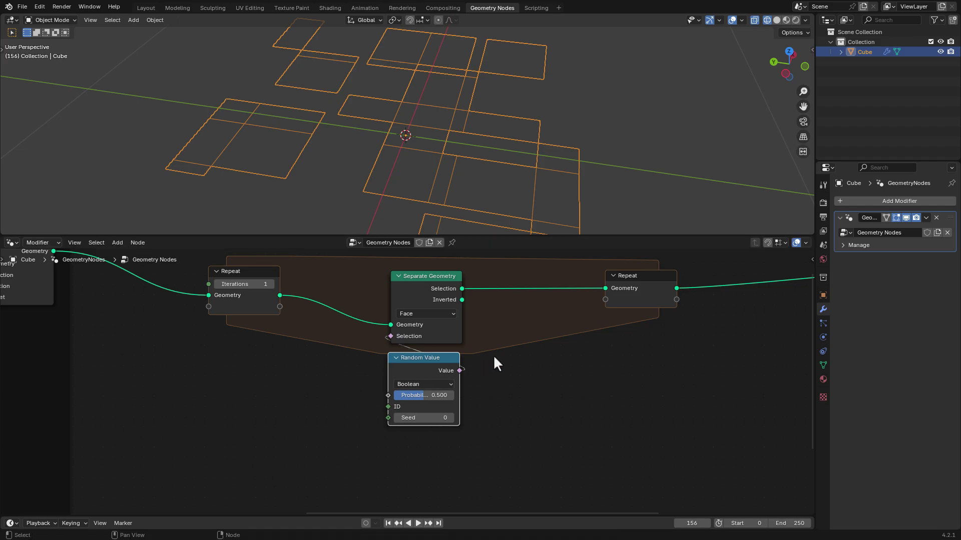
middle_click_drag(516, 345, 488, 348, "shift")
left_click(403, 328, "shift")
left_click_drag(393, 373, 352, 374)
- Add a Join Geometry node before the Repeat output node and join Separate Geometry's Selection and Inverted outputs in it
key("shift+a")
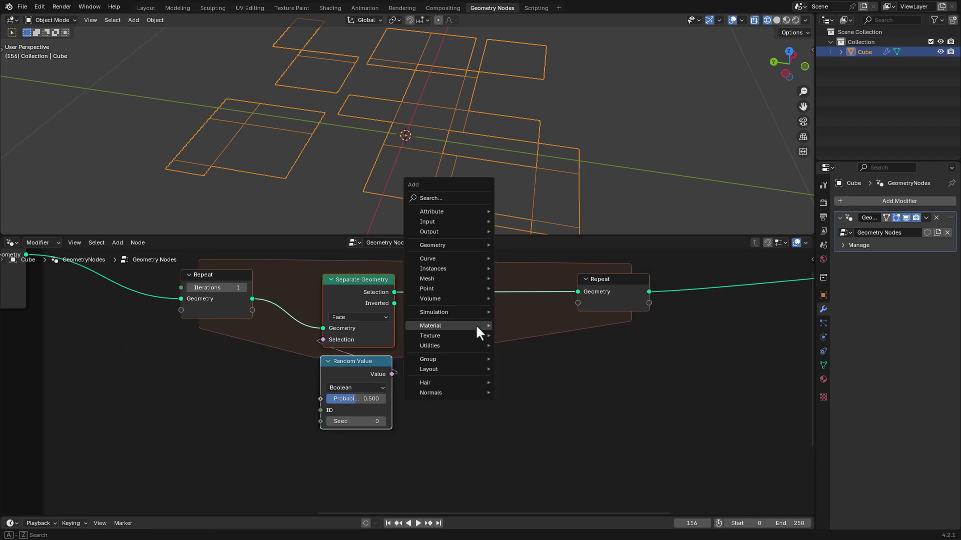
mouse_move(475, 324)
type("join")
key("Return")
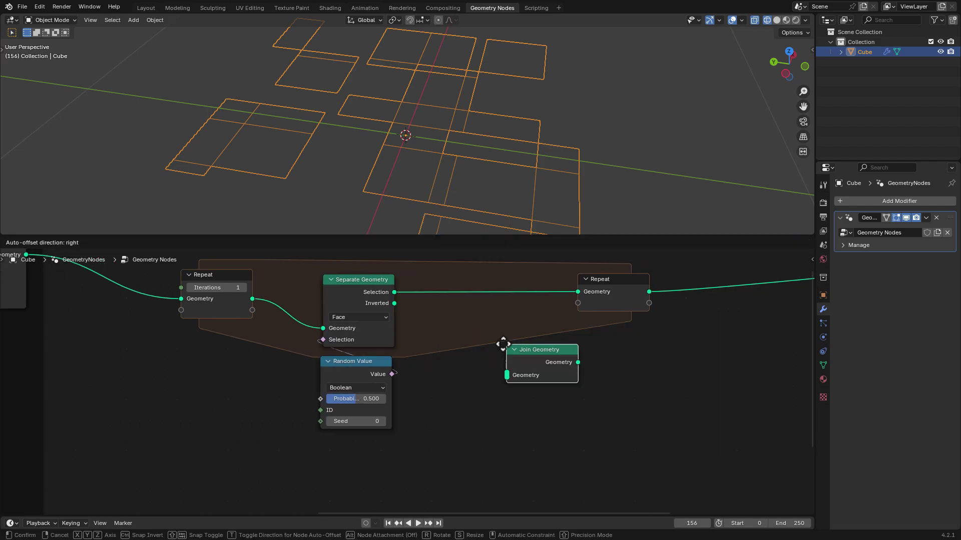
left_click(524, 360)
left_click_drag(510, 347, 498, 290)
left_click_drag(395, 303, 472, 310)
left_click_drag(509, 283, 516, 277)
- Insert a Subdivide Mesh node between the Inverted output and Join Geometry, and place Join Geometry above it
key("shift+a")
mouse_move(421, 313)
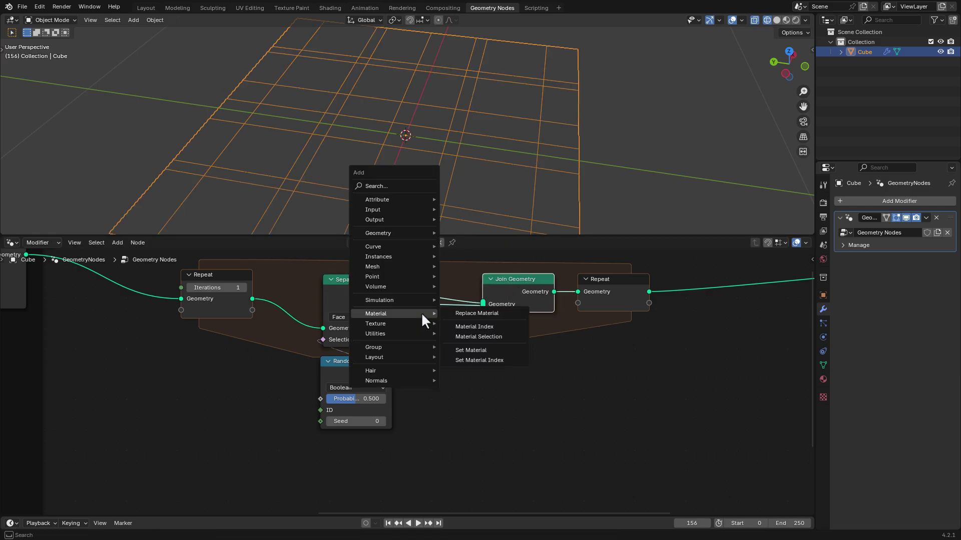
type("sub")
left_click(488, 332)
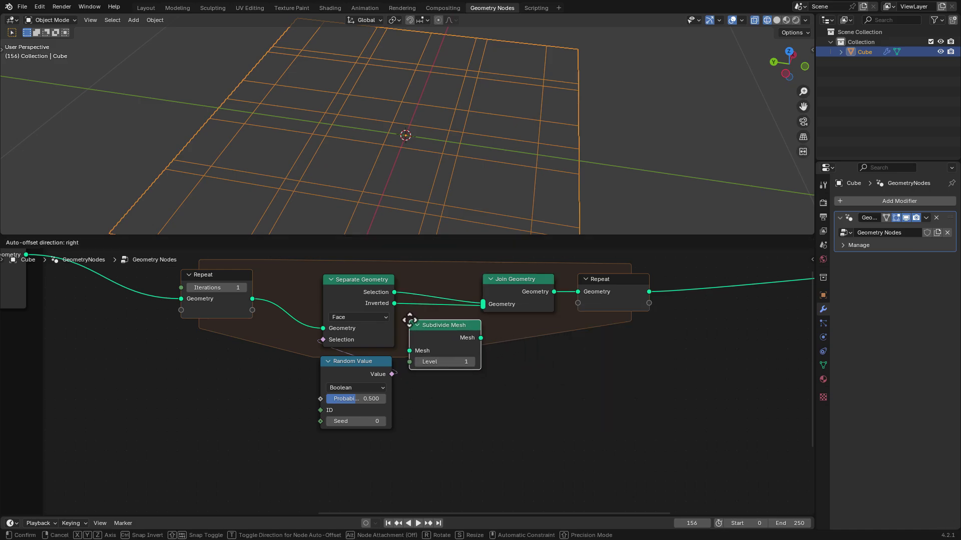
left_click(439, 313)
left_click(434, 319)
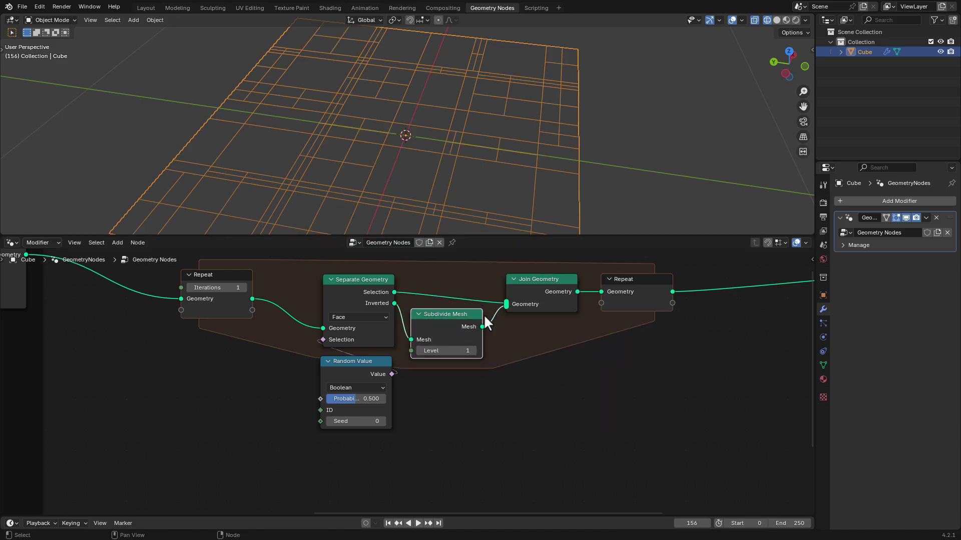
middle_click_drag(430, 185, 378, 175)
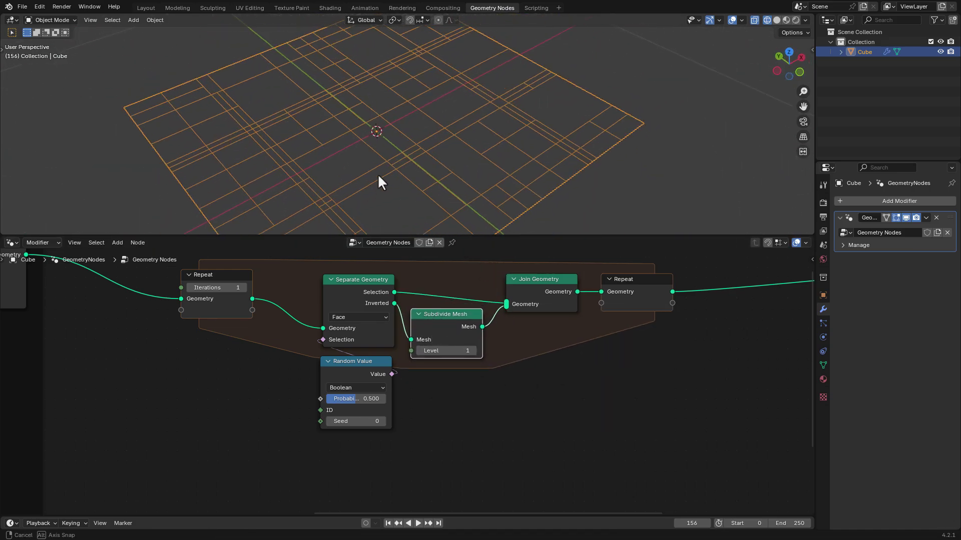
left_click_drag(531, 301, 438, 292)
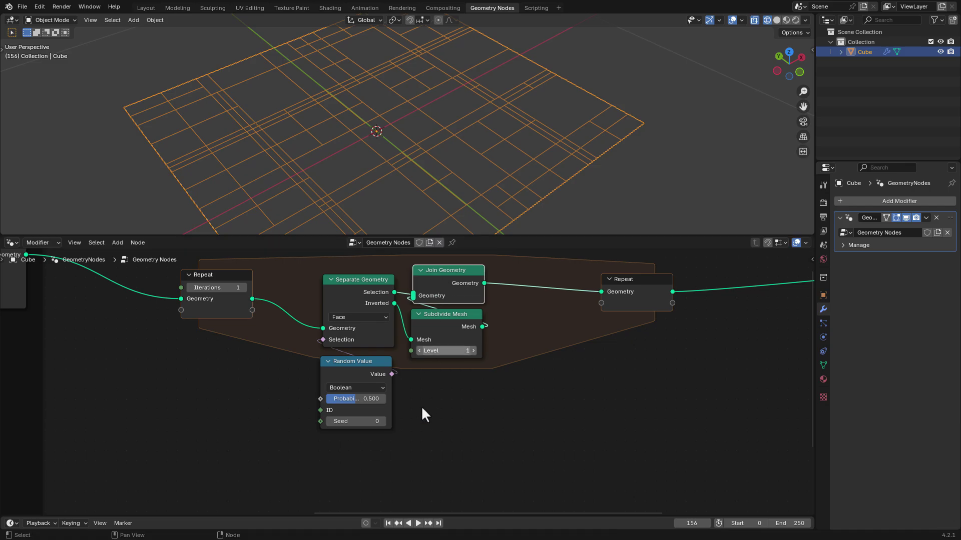
- Expose the Random Value's Probability on the Repeat input node and pass it through to the Repeat output node
middle_click_drag(306, 417, 318, 424)
scroll(318, 424, "up", 1)
left_click_drag(318, 411, 656, 301)
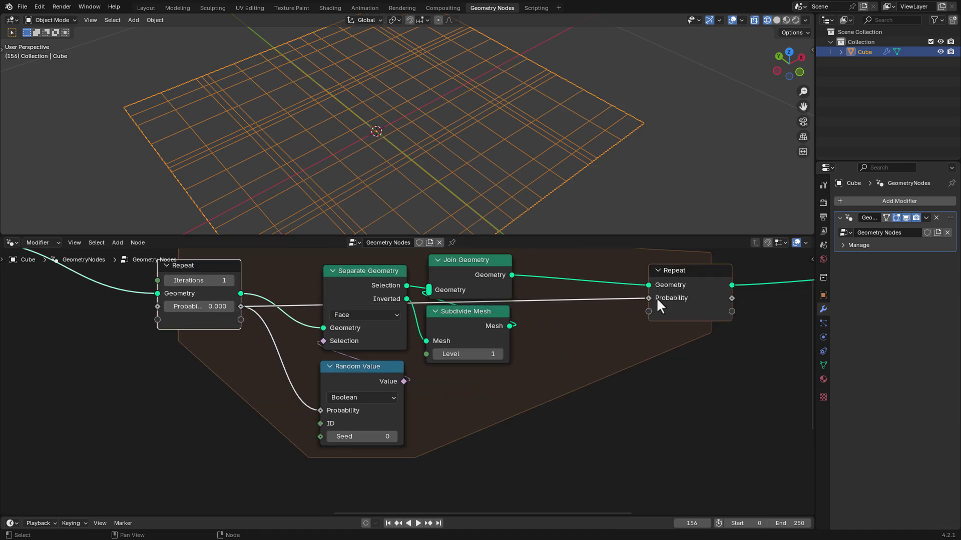
- Expose the Random Value's Seed on the Repeat Zone and increment it per iteration through a Math Add node of 1
left_click_drag(319, 436, 523, 407)
type("math")
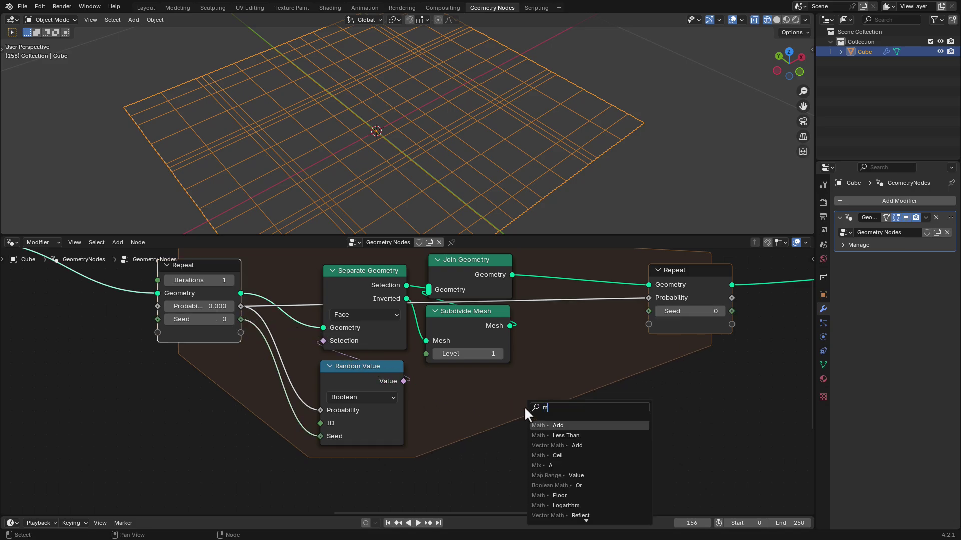
left_click(570, 425)
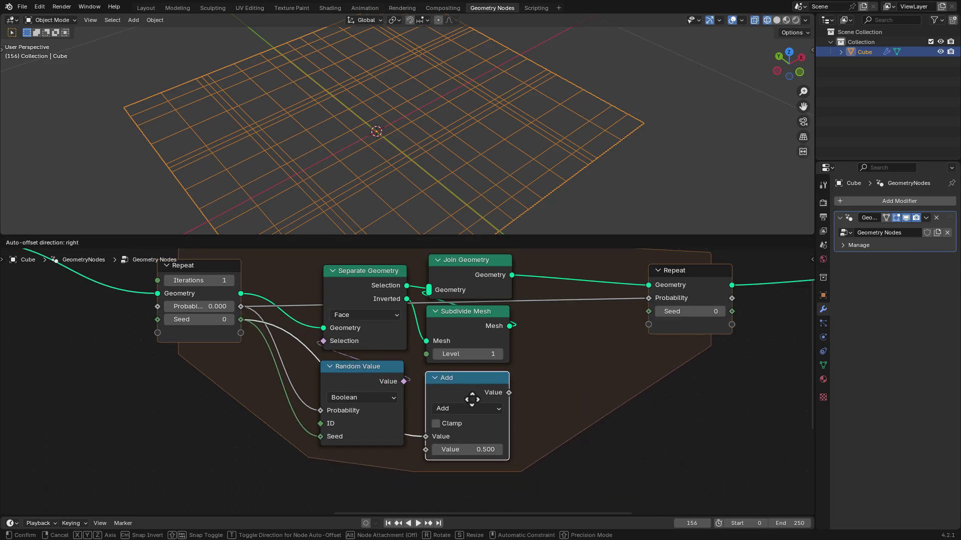
left_click(468, 399)
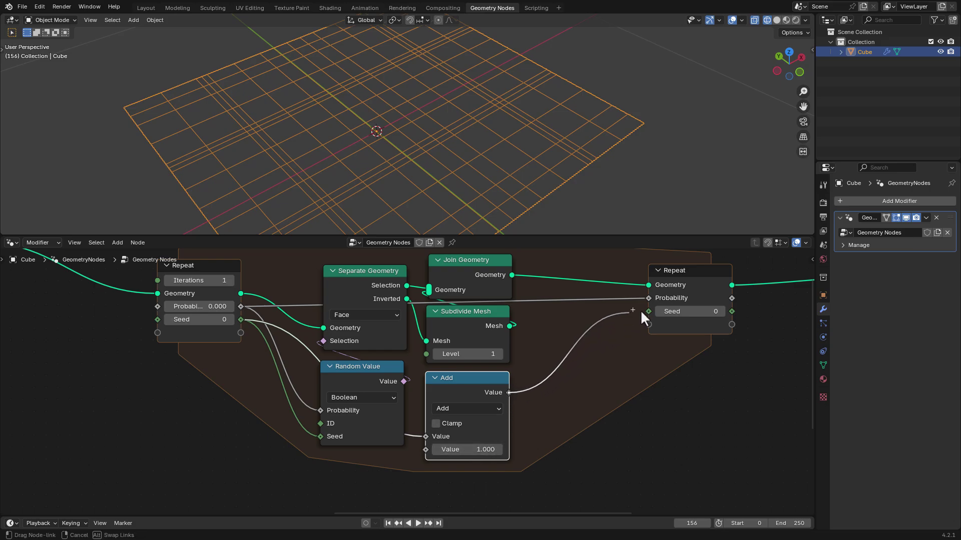
left_click_drag(642, 310, 642, 311)
- Set the Repeat Zone's probability to 0.5 and its seed to 5
middle_click_drag(171, 388, 294, 407)
scroll(300, 382, "up", 2)
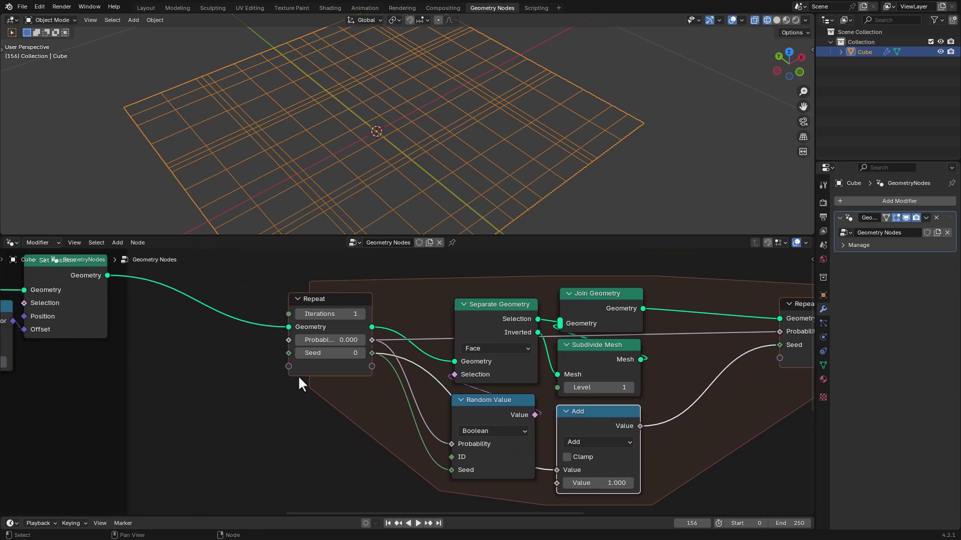
left_click(308, 329)
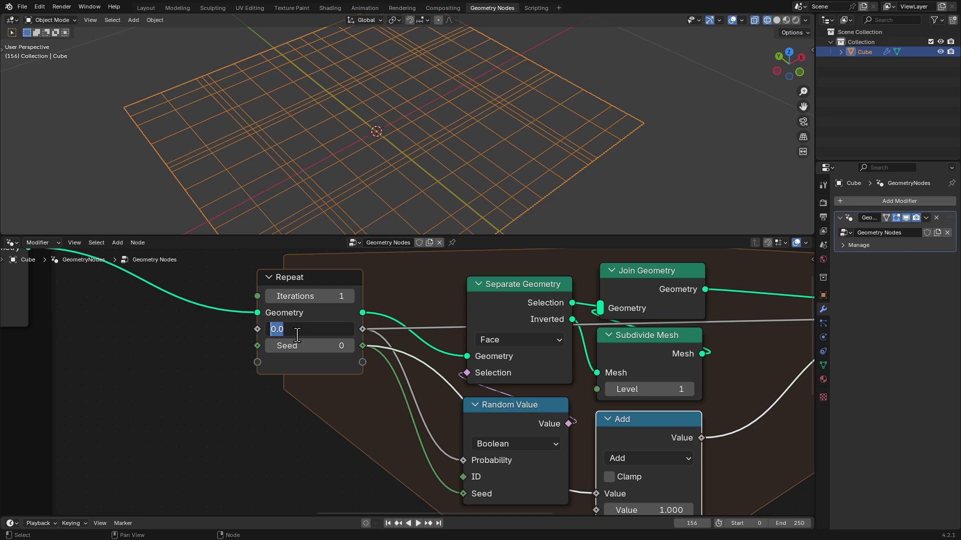
key("Return")
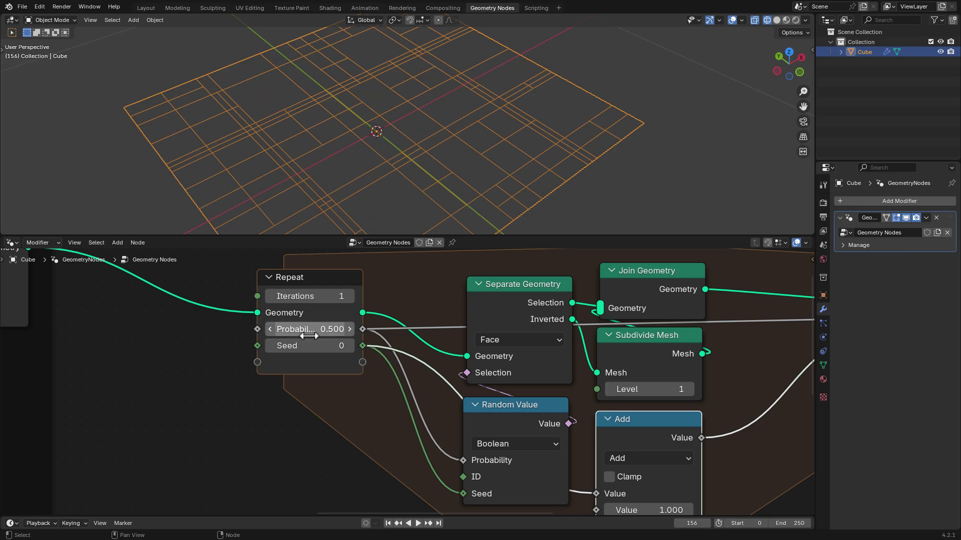
middle_click_drag(352, 214, 315, 225)
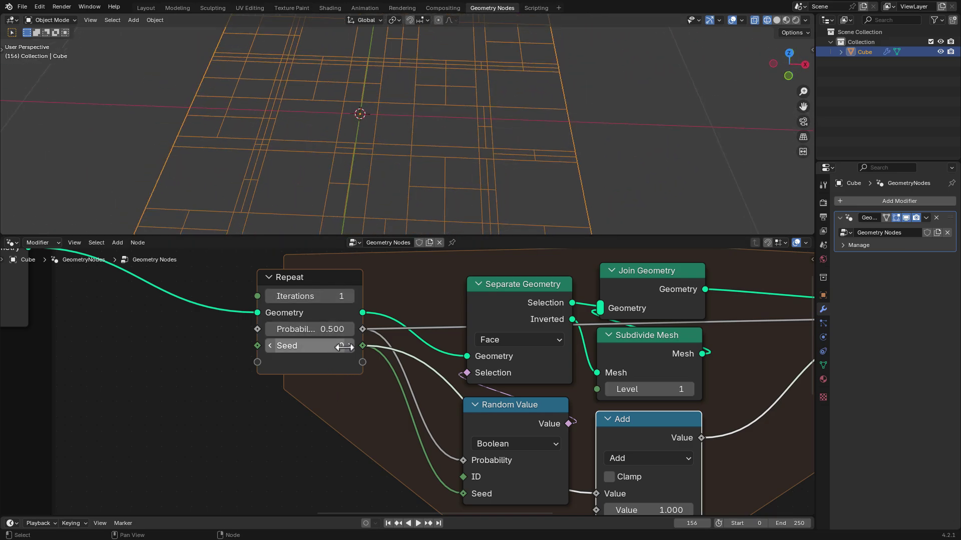
left_click_drag(344, 347, 364, 347)
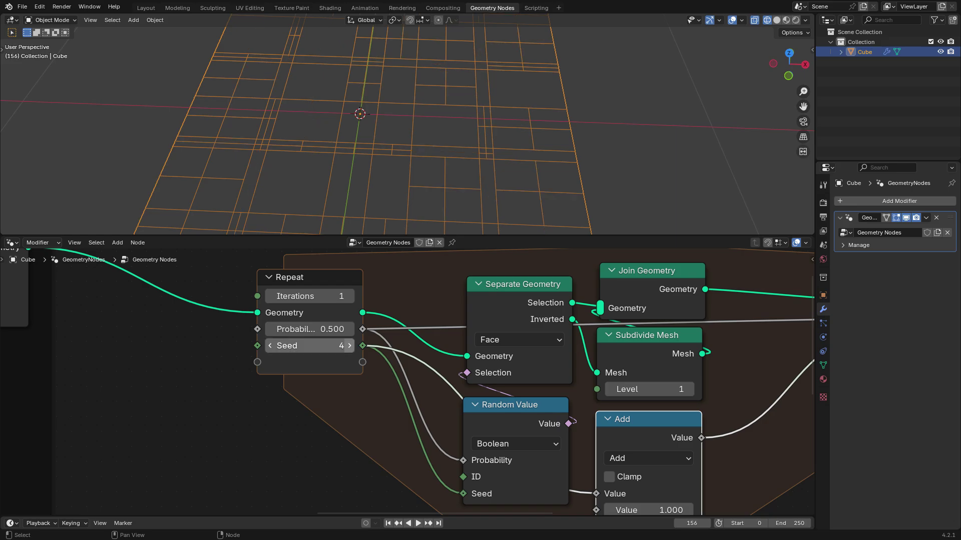
left_click(349, 346)
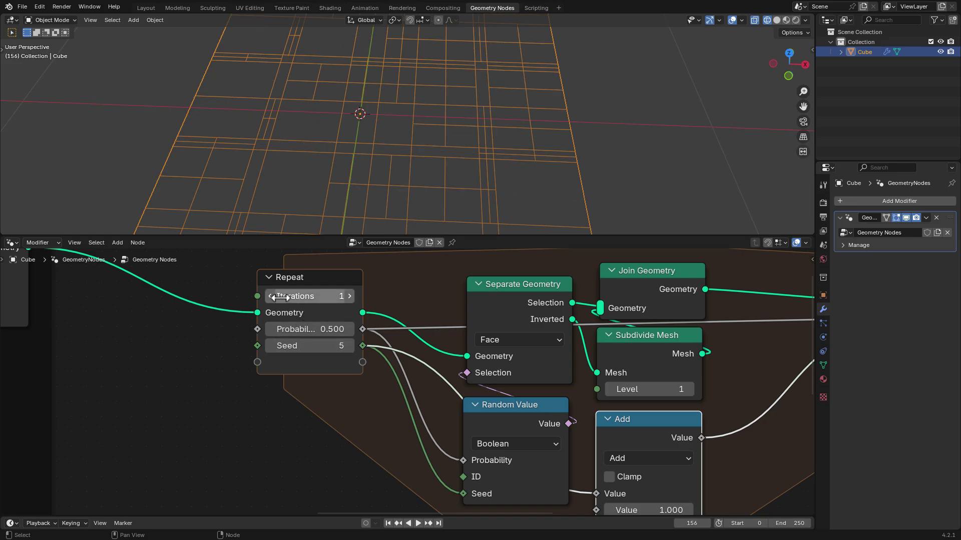
- Set the Repeat Zone's iterations to 2 and preview the animation, briefly hiding the viewport overlays
left_click(349, 296)
middle_click_drag(345, 191, 429, 165)
key("space")
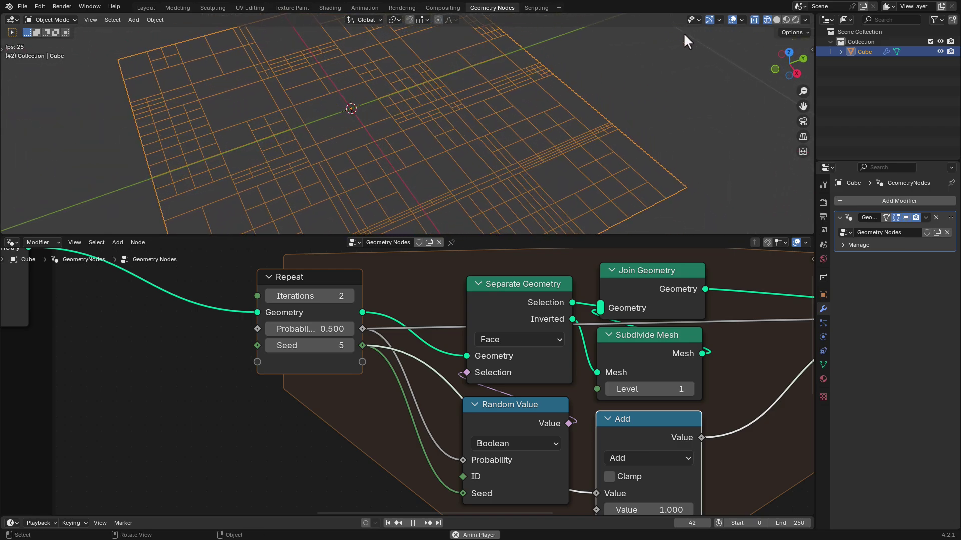
left_click(733, 20)
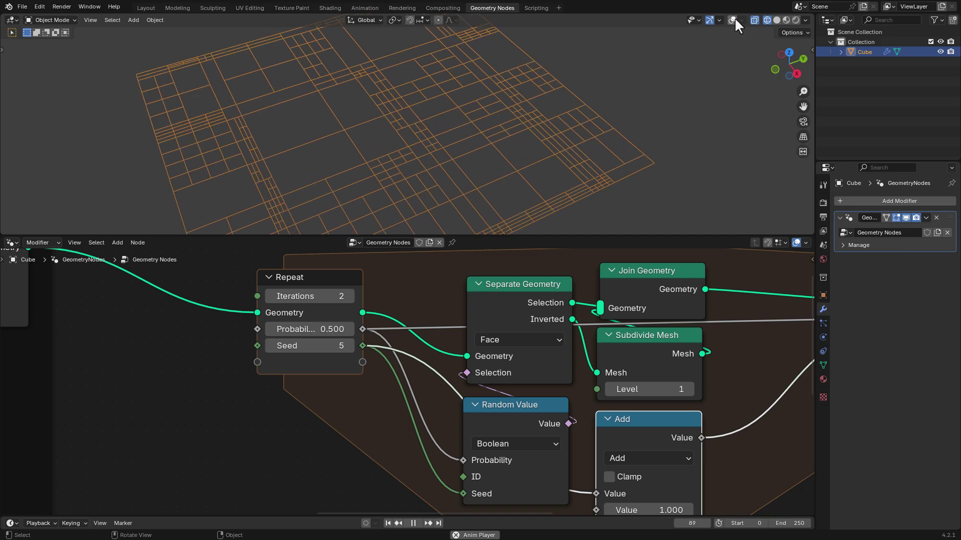
left_click(734, 18)
key("space")
- Move the Repeat input node closer to Separate Geometry and the Group Output farther away from the Repeat Zone
scroll(272, 407, "down", 2)
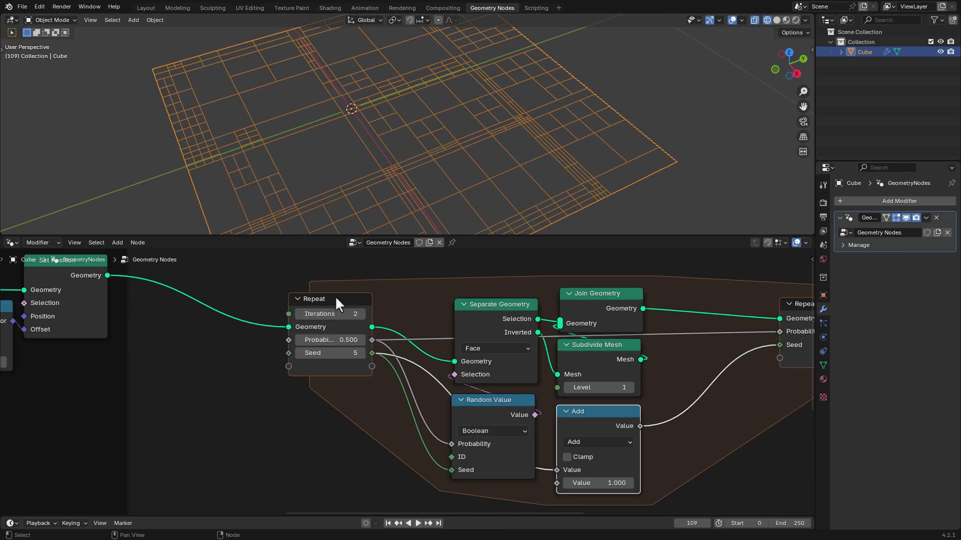
left_click_drag(334, 299, 389, 296)
left_click(390, 295)
scroll(410, 385, "down", 3)
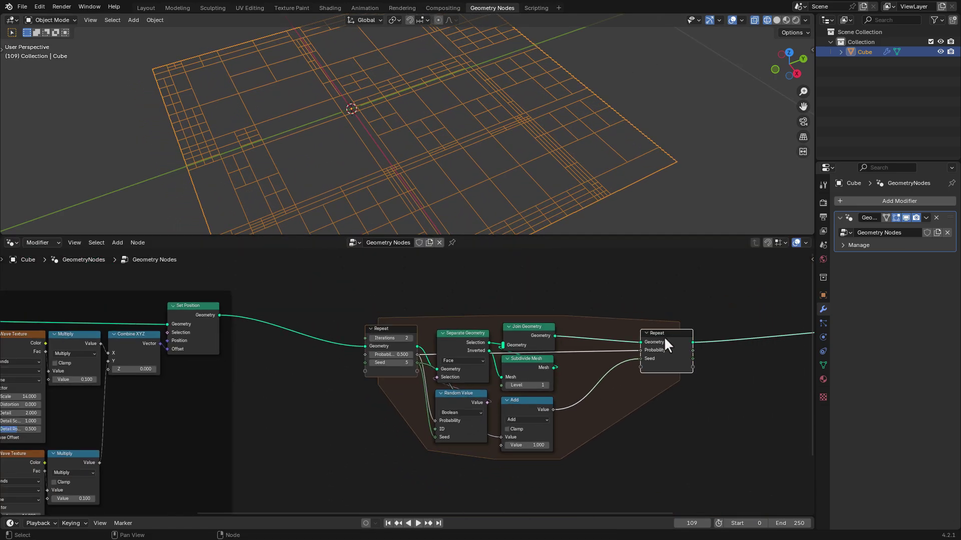
scroll(686, 403, "down", 4)
middle_click_drag(698, 412, 396, 379)
middle_click_drag(504, 372, 416, 366, "shift")
left_click_drag(433, 312, 614, 336)
- Insert an Extrude Mesh node between the Repeat Zone and the Group Output, and switch the viewport to solid shading
scroll(400, 365, "up", 3)
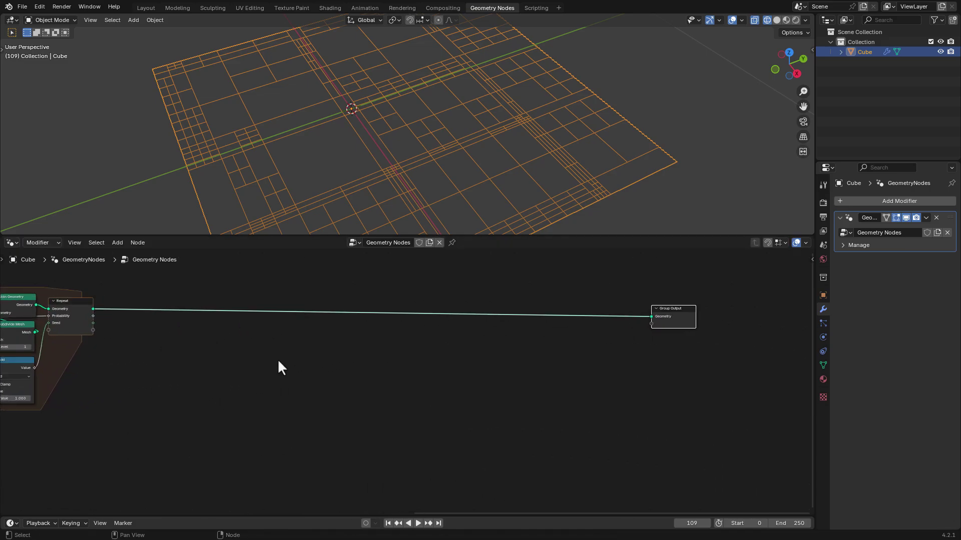
scroll(396, 355, "up", 4)
key("shift+a")
type("extr")
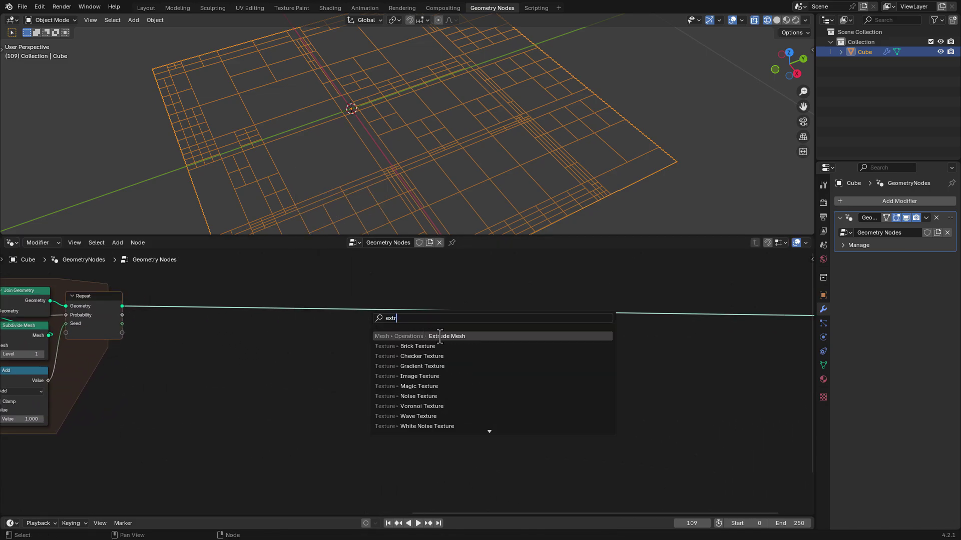
key("Return")
left_click(473, 312)
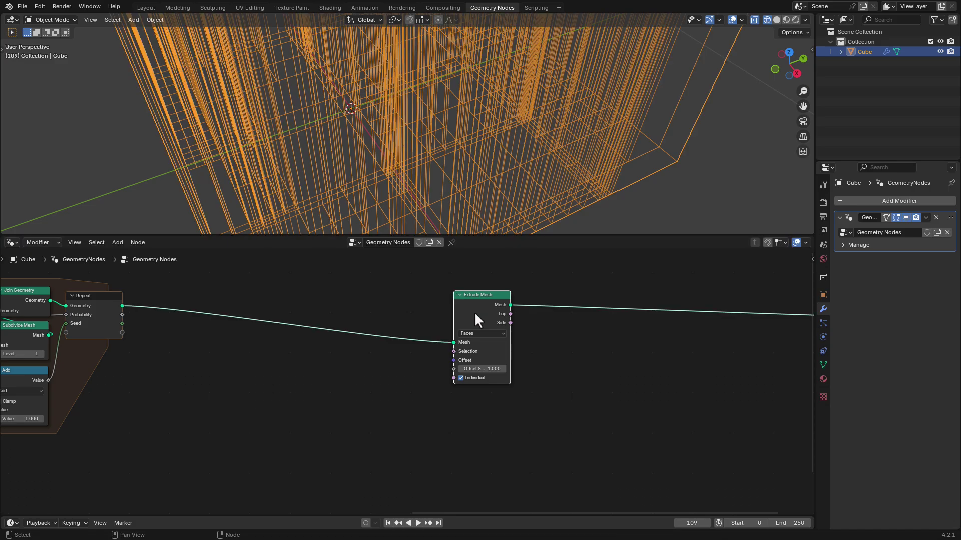
key("shift+z")
mouse_move(510, 145)
middle_mouse_down()
mouse_move(408, 160)
mouse_move(416, 142)
middle_mouse_up()
- Add a Noise Texture and connect its Fac output to Extrude Mesh's Offset Scale
scroll(300, 401, "up", 2)
middle_click_drag(342, 378, 343, 354)
key("shift+a")
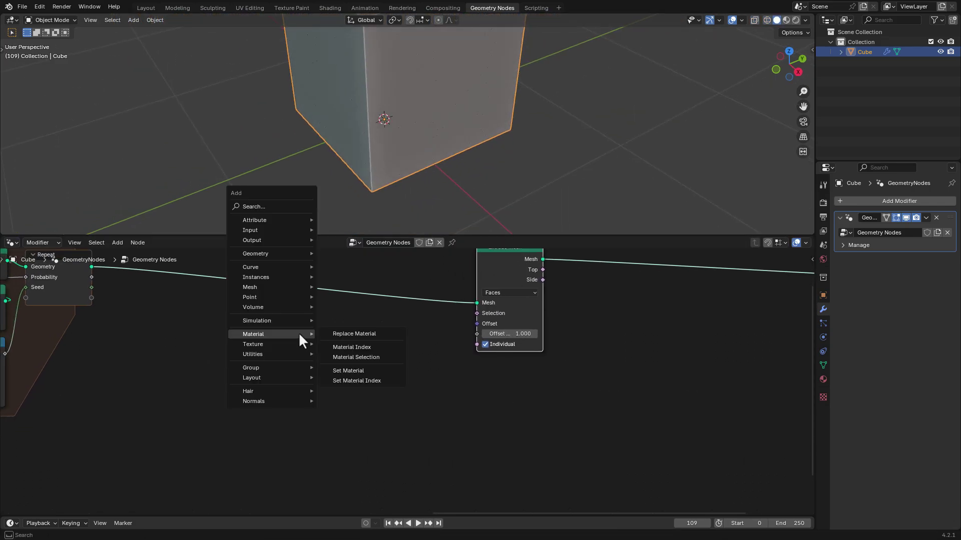
type("noise")
key("Return")
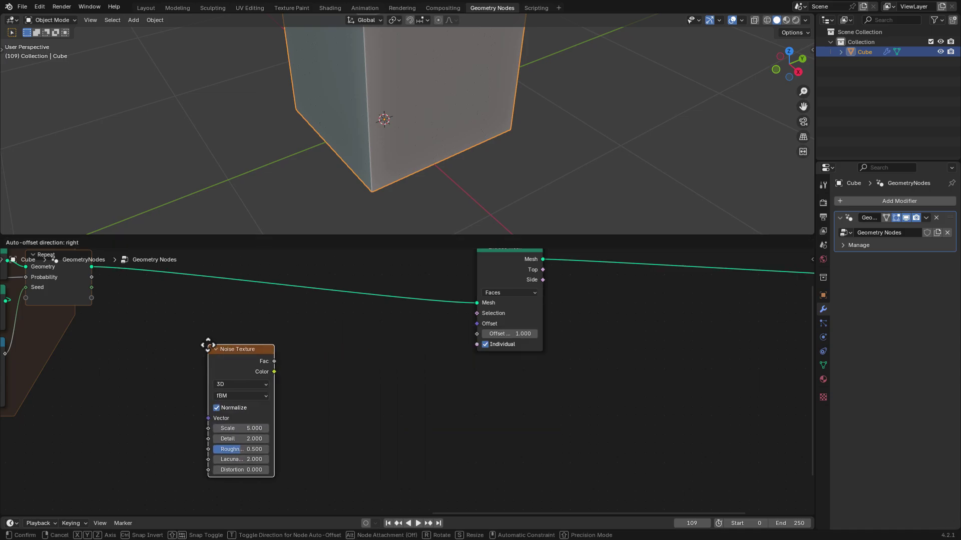
left_click(197, 346)
left_click_drag(455, 328, 477, 333)
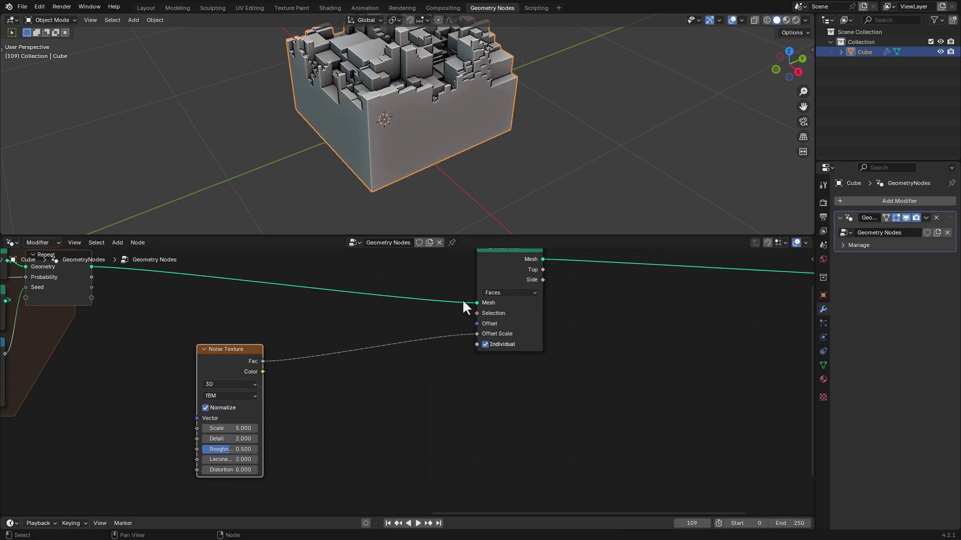
middle_click_drag(391, 97, 383, 162)
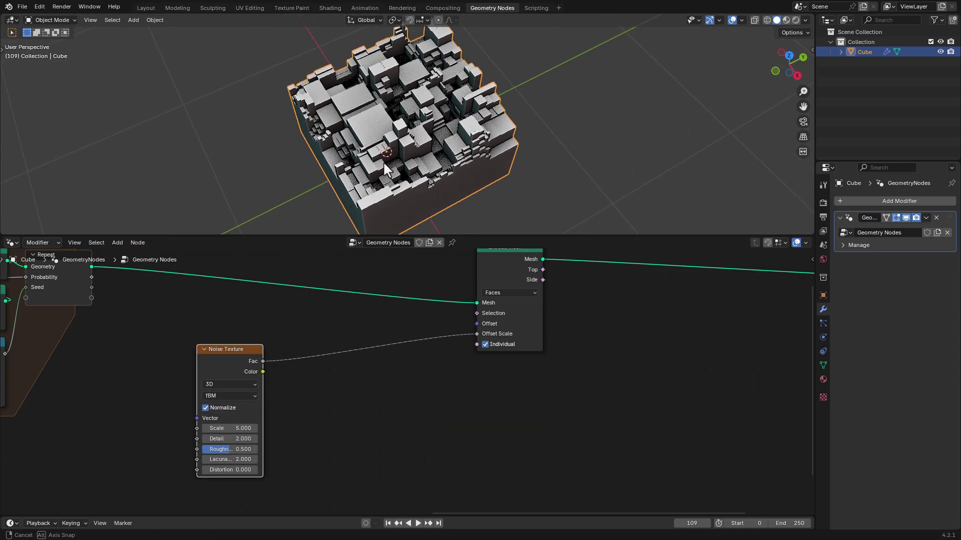
- Insert a Color Ramp between the Noise Texture's Fac output and Extrude Mesh's Offset Scale
key("shift+a")
mouse_move(319, 360)
type("col")
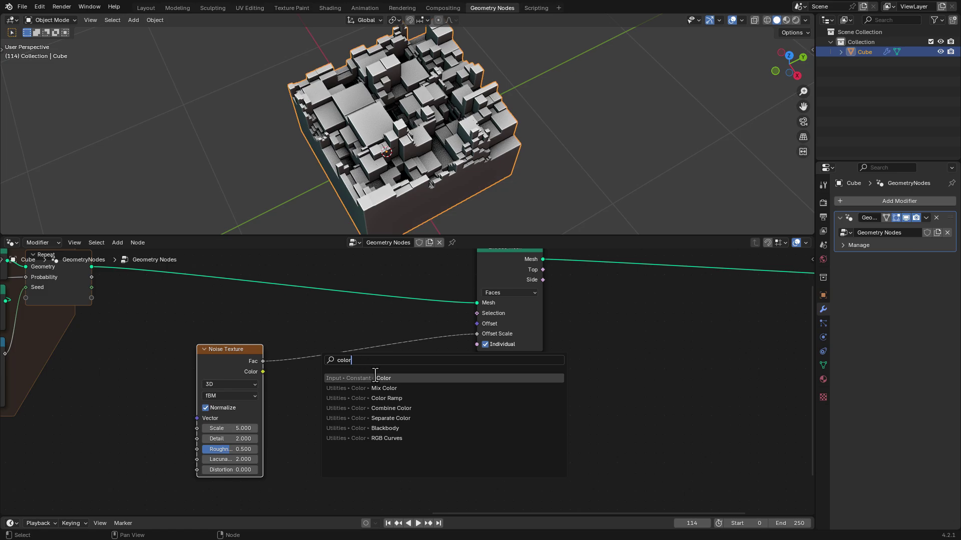
type("or")
left_click(388, 399)
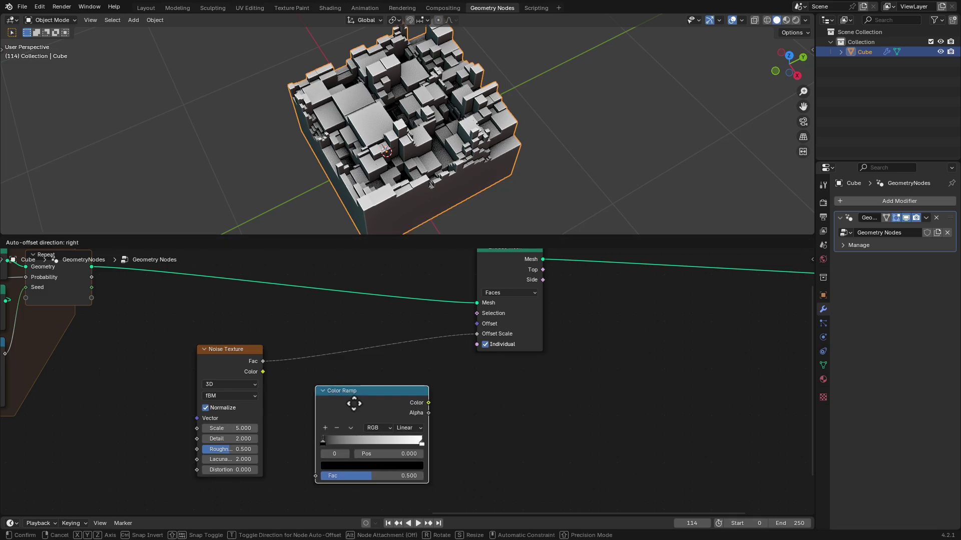
left_click(358, 353)
- Move the Color Ramp's black stop to about 0.586 and its white stop to about 0.614
scroll(281, 390, "up", 2)
left_click_drag(263, 403, 335, 405)
middle_click_drag(406, 195, 401, 146)
scroll(406, 176, "up", 3)
scroll(306, 423, "up", 2)
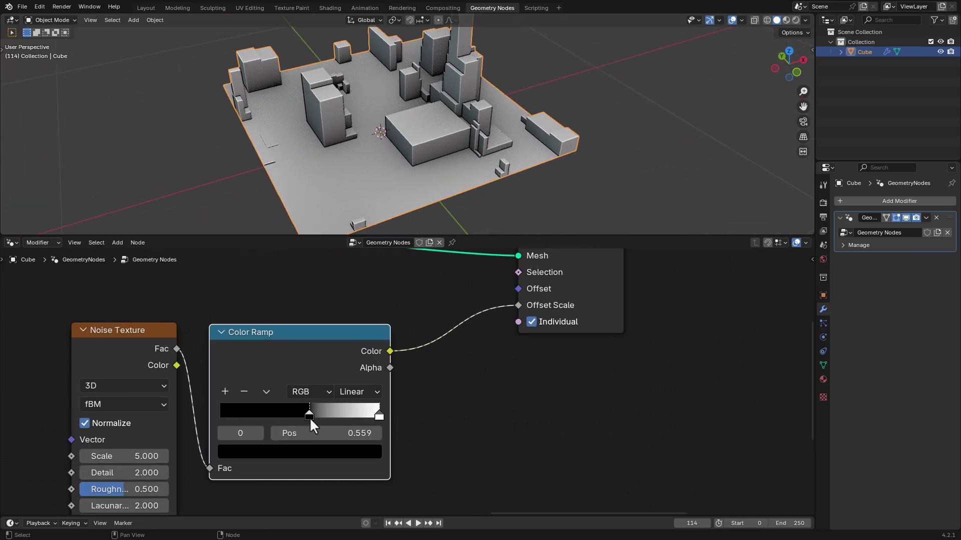
left_click_drag(309, 418, 308, 416)
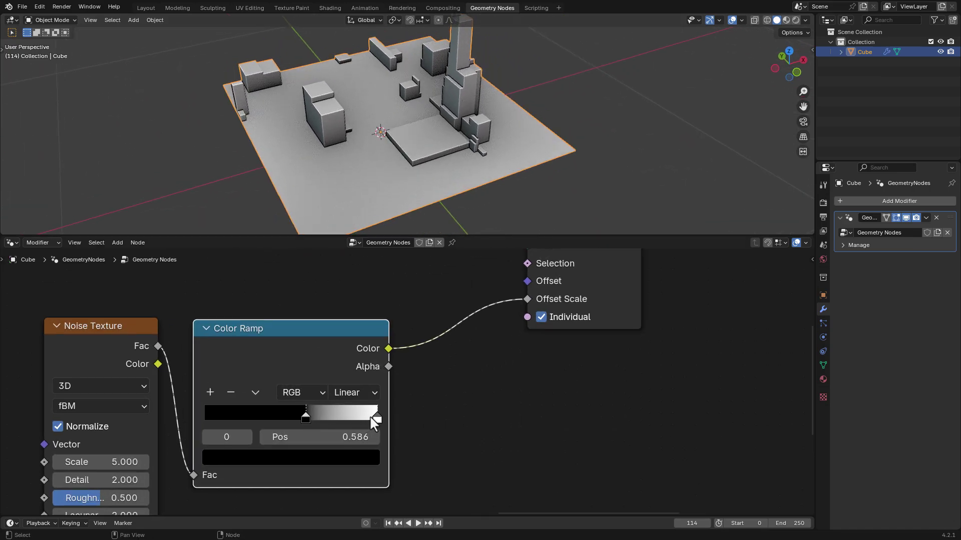
left_click_drag(370, 418, 301, 419)
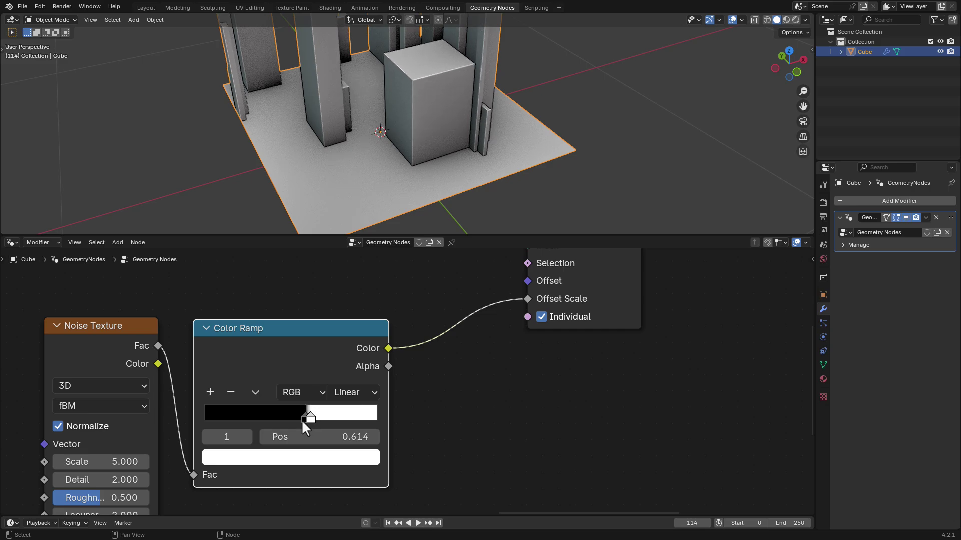
- Darken the Color Ramp's white stop to nearly black and preview the animation
left_click(323, 465)
left_click_drag(366, 205, 365, 329)
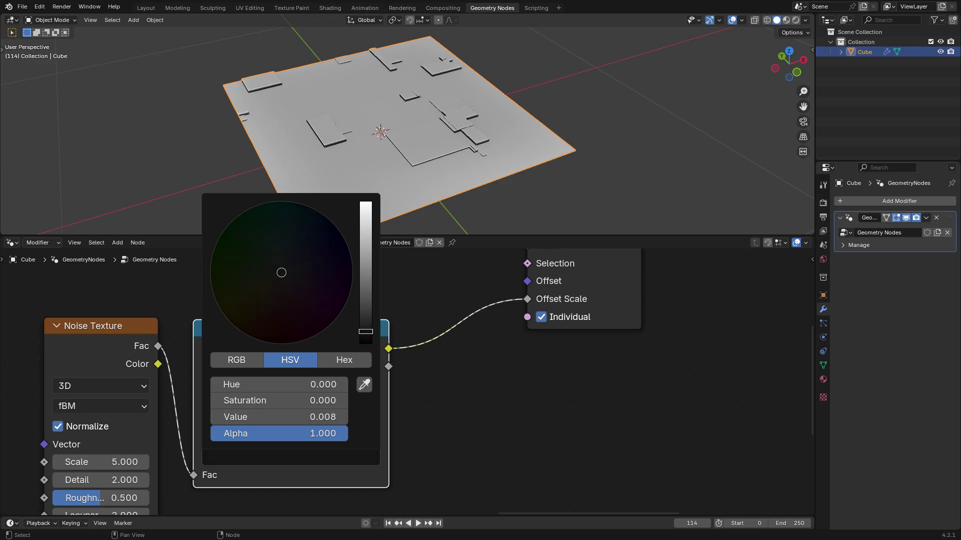
left_click_drag(366, 333, 366, 334)
middle_click_drag(498, 146, 465, 172)
key("space")
key("space")
- Move the Noise Texture and Color Ramp closer to Extrude Mesh, and reposition all three nodes together slightly higher
scroll(182, 386, "down", 3)
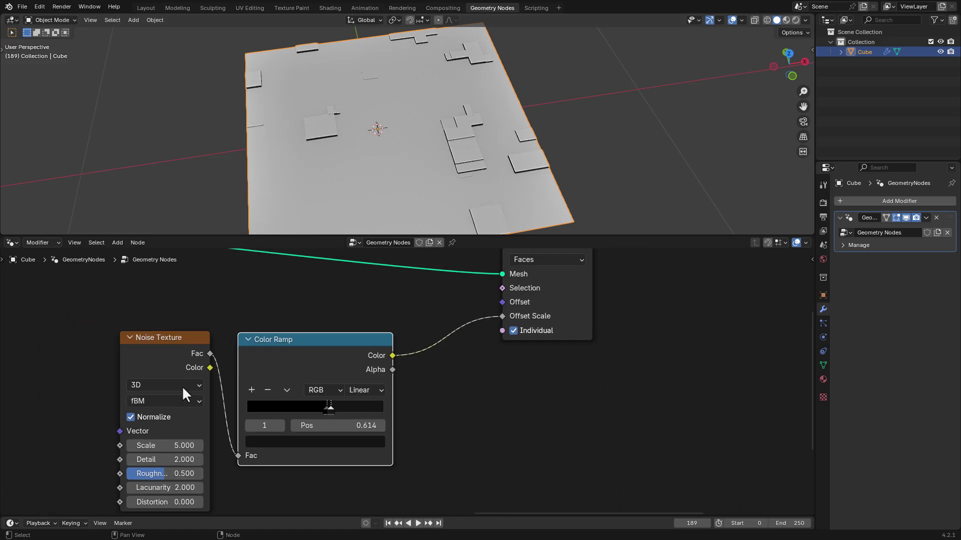
left_click_drag(202, 324, 337, 369)
key("g")
left_click(397, 323)
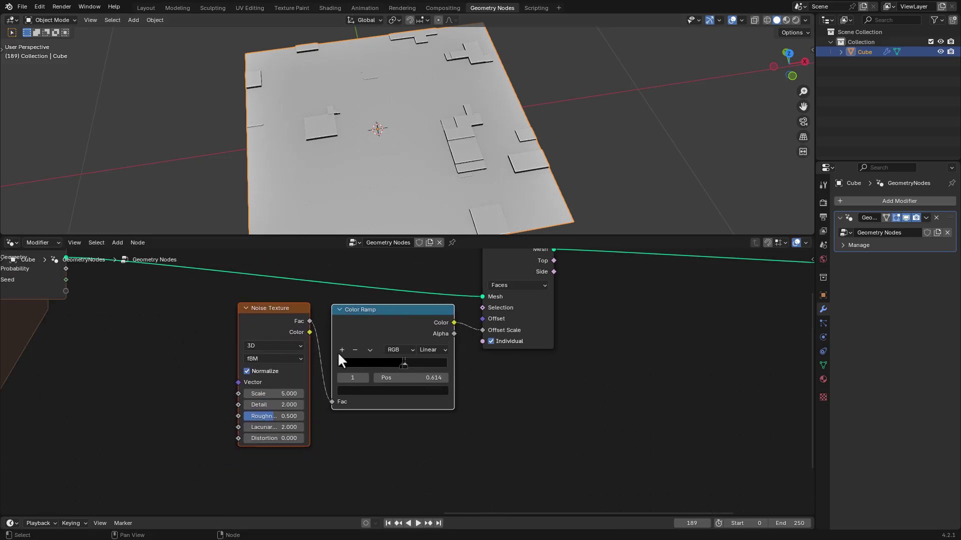
scroll(345, 359, "down", 5)
scroll(439, 391, "down", 2)
left_click_drag(515, 431, 326, 329)
key("g")
left_click(333, 311)
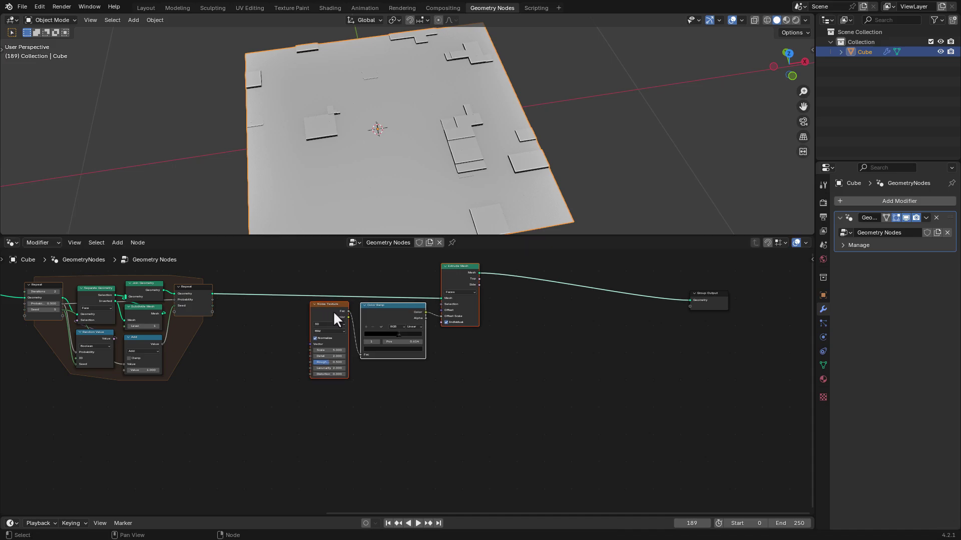
- Move the Group Output farther away and insert a Join Geometry node between it and Extrude Mesh
scroll(508, 358, "down", 2, "ctrl")
left_click_drag(643, 315, 726, 302)
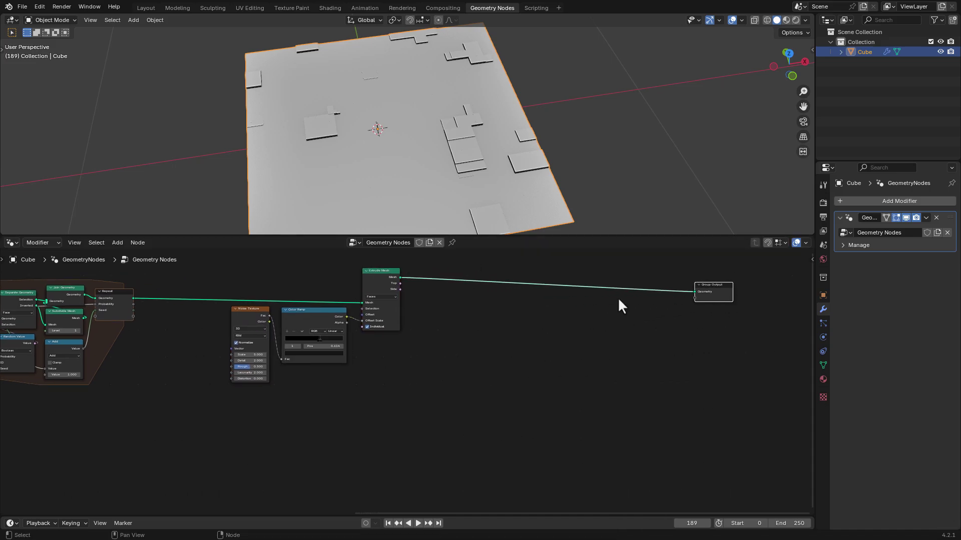
key("shift+a")
type("joi")
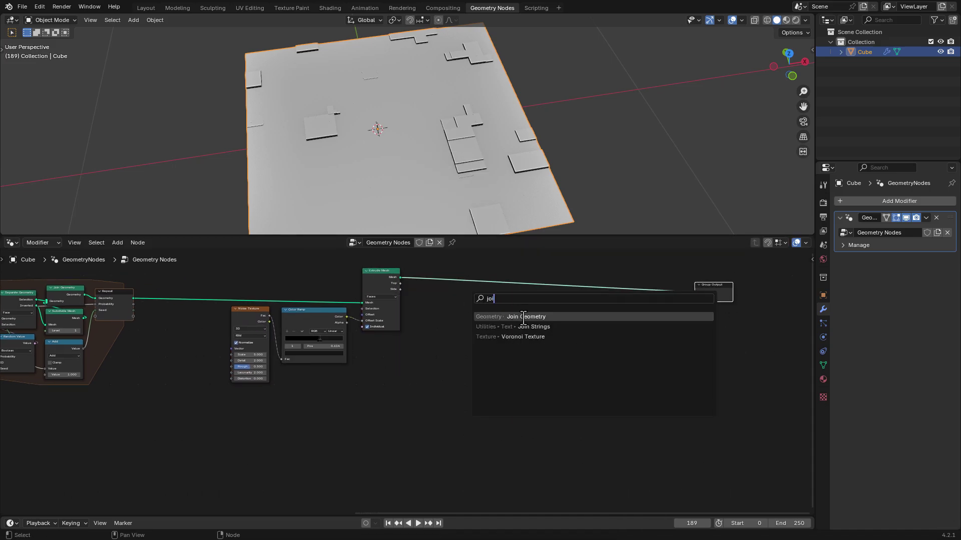
key("Return")
left_click(563, 288)
left_click_drag(563, 288, 586, 297)
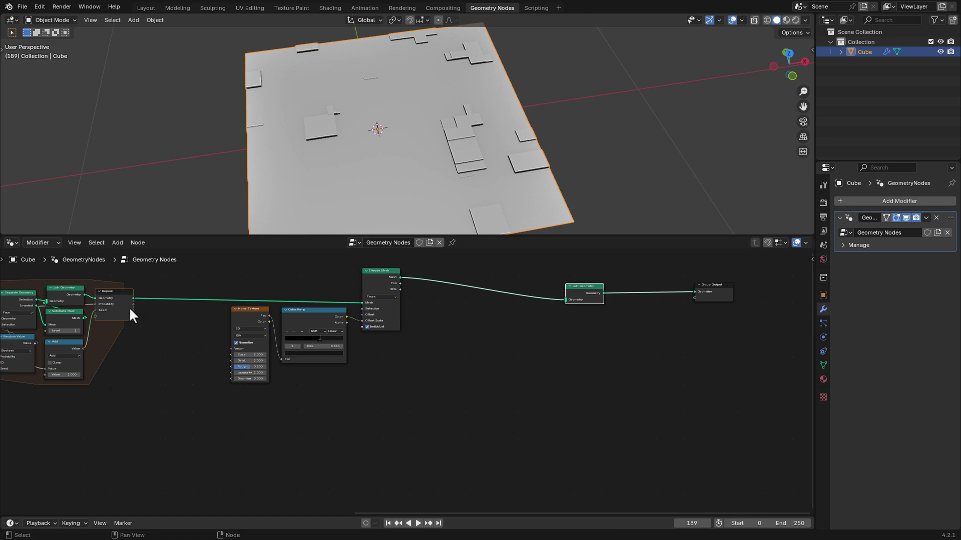
- Branch the Repeat Zone's Geometry output through two reroutes below the nodes into Join Geometry, and move Join Geometry lower
left_click_drag(133, 299, 212, 411)
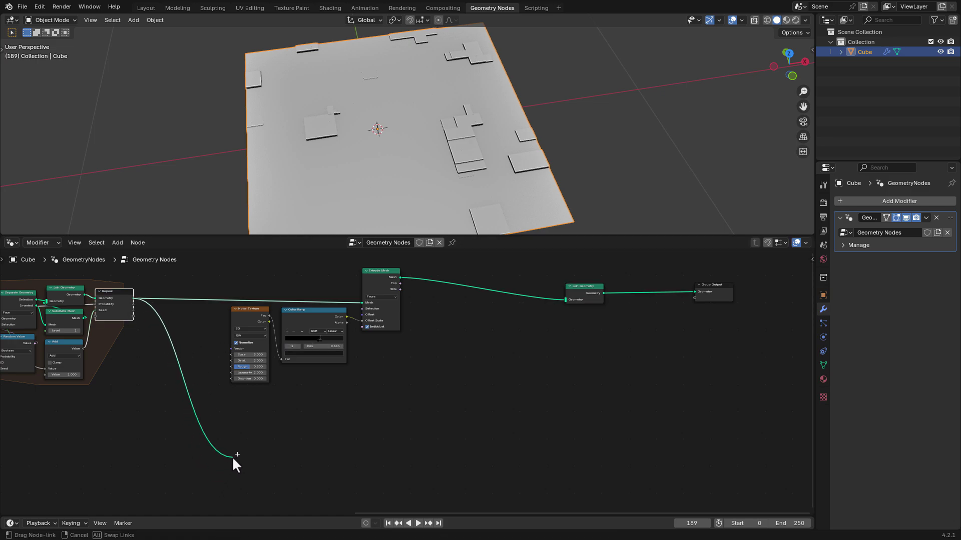
left_click_drag(233, 457, 232, 456)
type("re")
left_click(256, 437)
left_click(239, 425)
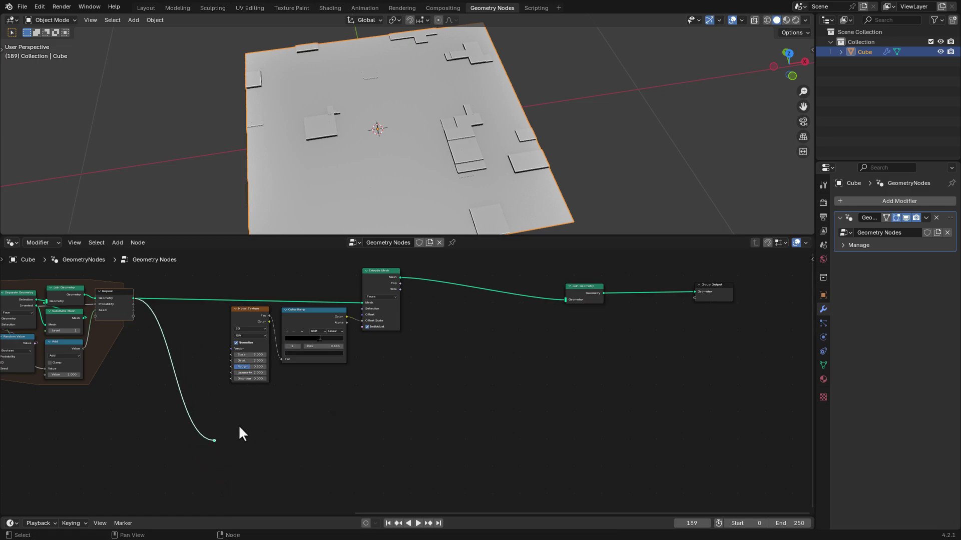
left_click_drag(554, 443, 557, 439)
type("re")
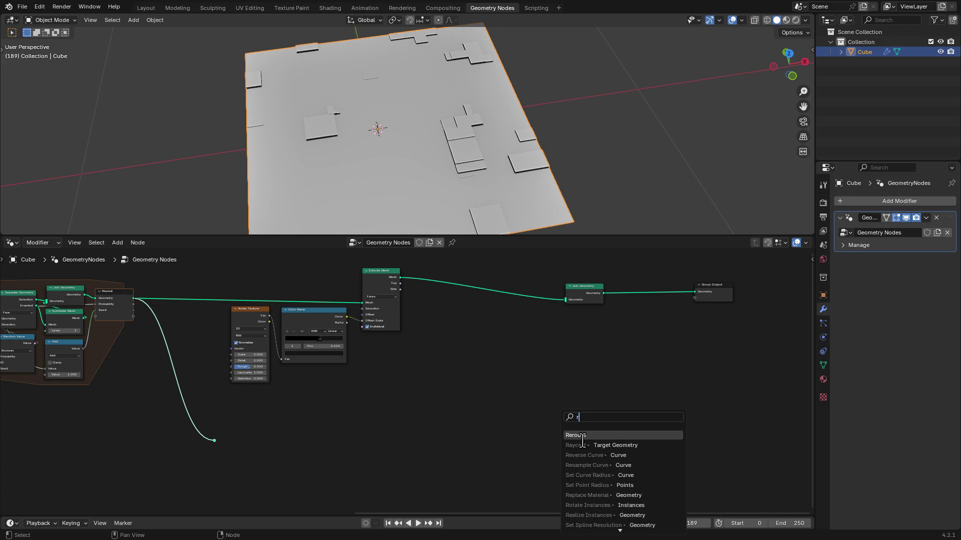
left_click(583, 440)
left_click(519, 441)
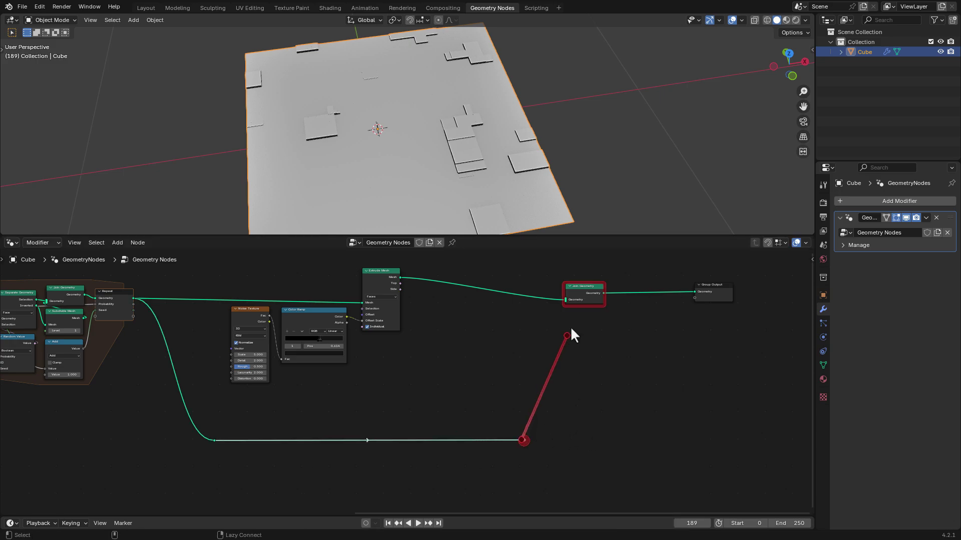
left_click_drag(581, 300, 605, 353)
- Insert a Mesh to Curve node on the lower link between the two reroutes
scroll(403, 421, "down", 5, "shift")
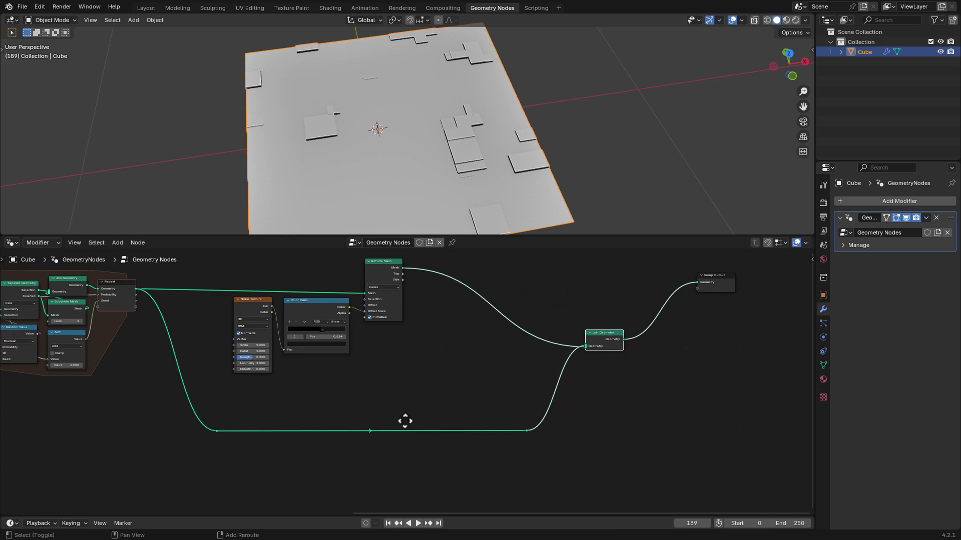
scroll(276, 368, "up", 2)
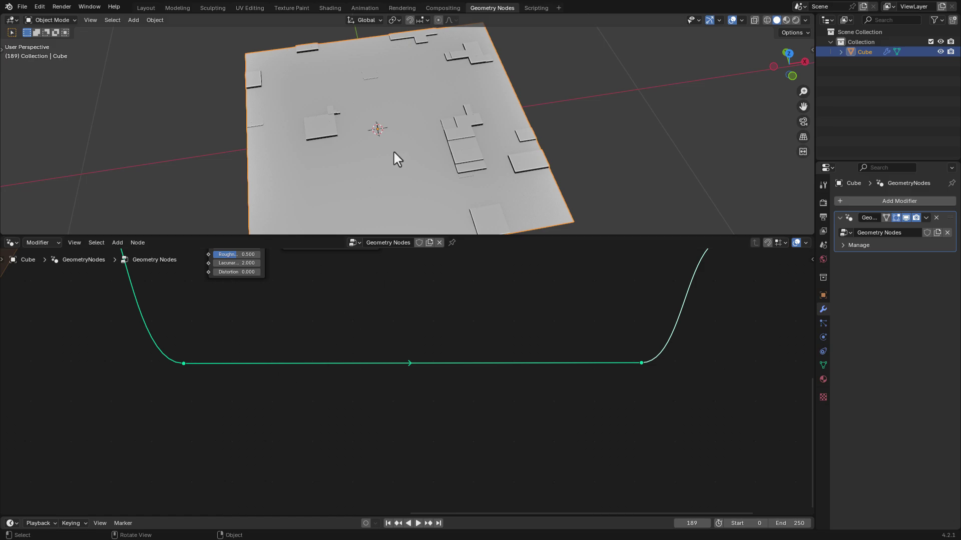
middle_click_drag(397, 159, 418, 140)
scroll(235, 393, "up", 3)
scroll(227, 366, "up", 3, "shift")
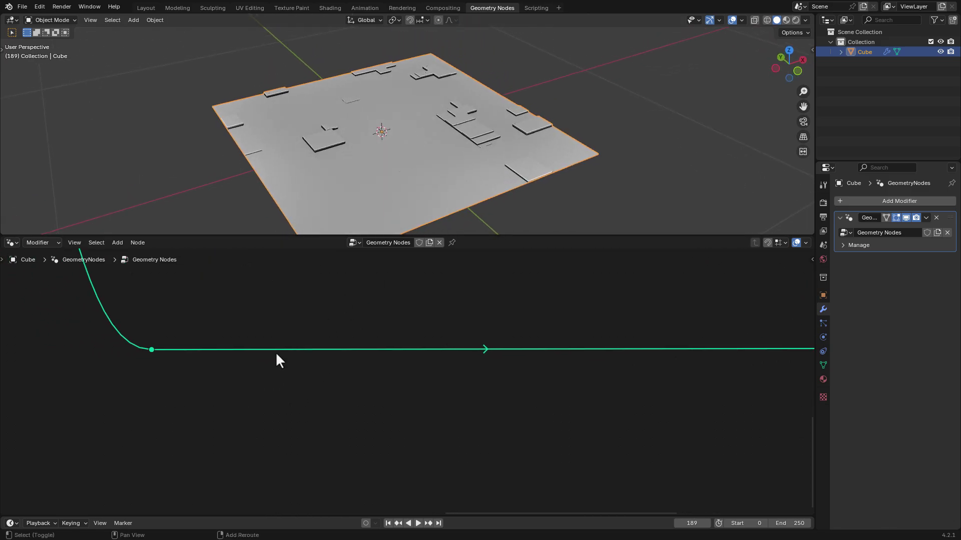
key("shift+a")
type("to")
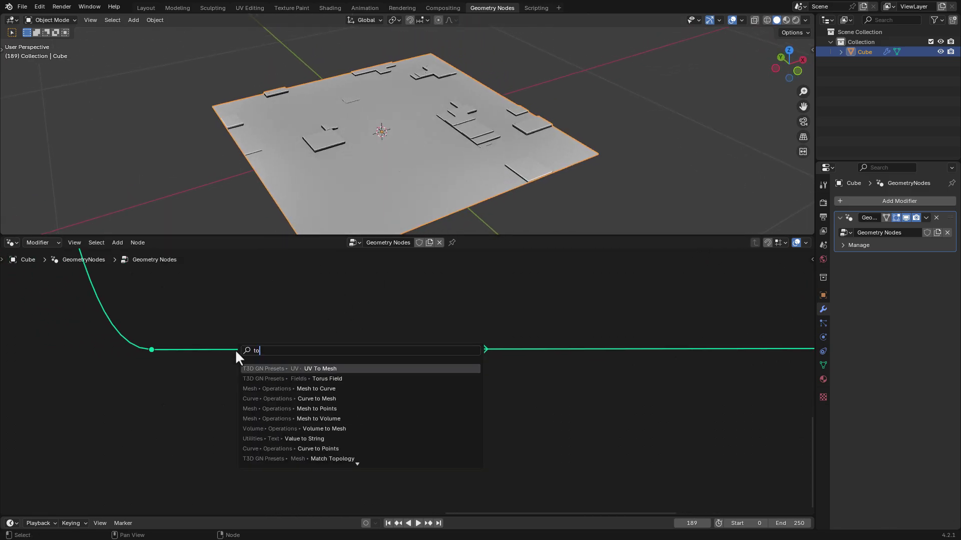
type(" cu")
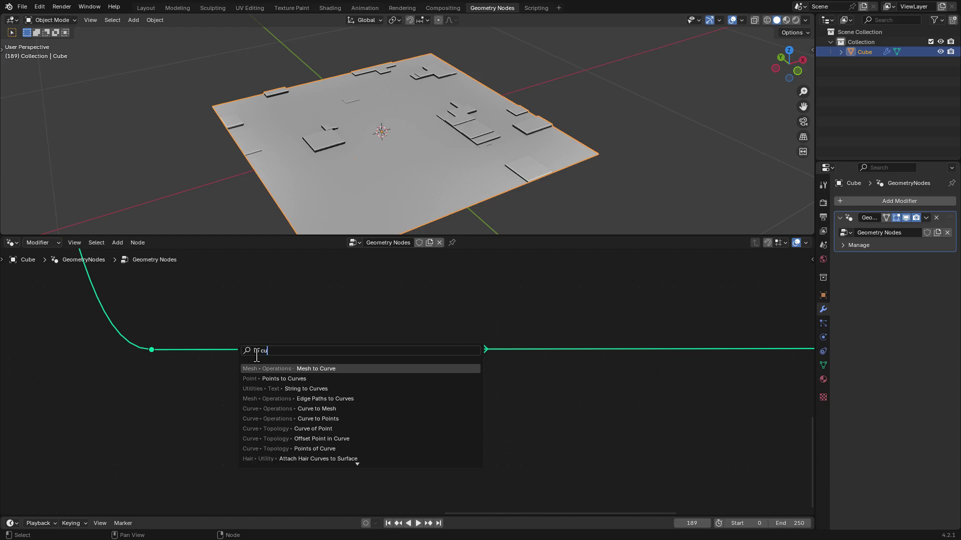
left_click(310, 369)
left_click(310, 359)
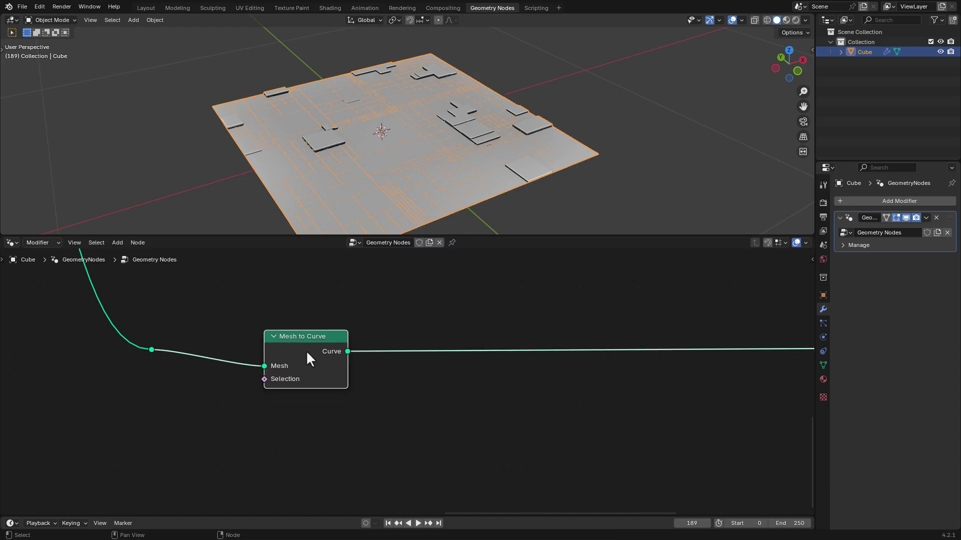
- Insert a Curve to Mesh node after Mesh to Curve and preview its output on its own
key("shift+a")
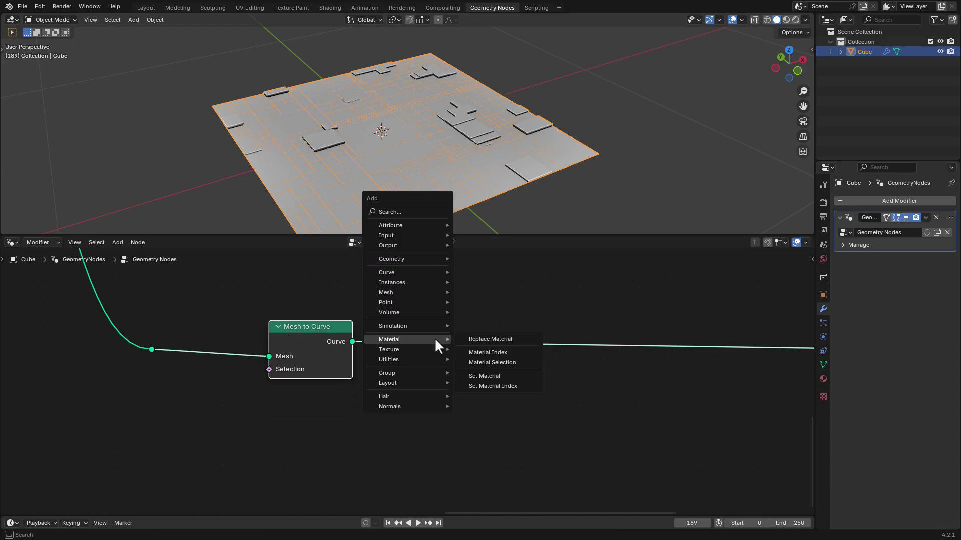
type("to mesh")
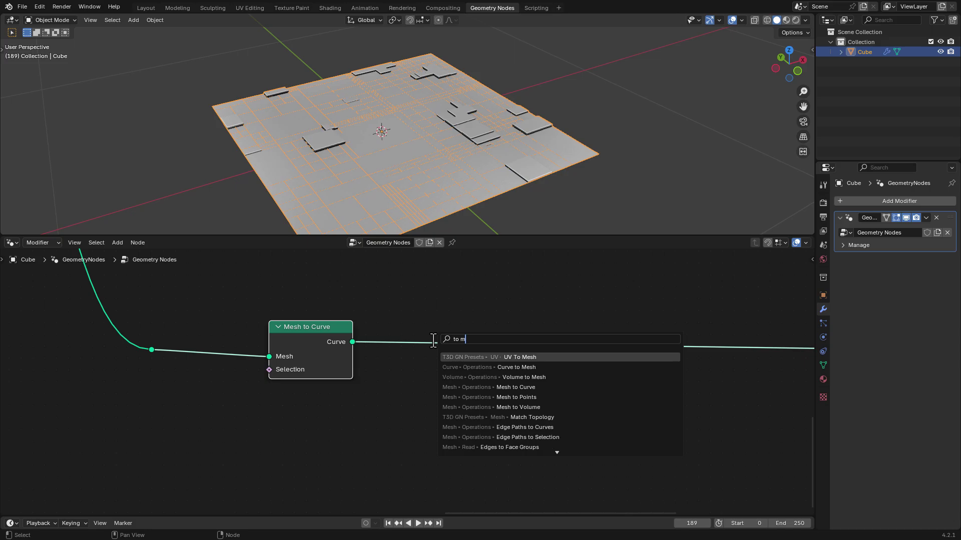
left_click(515, 368)
left_click(386, 328)
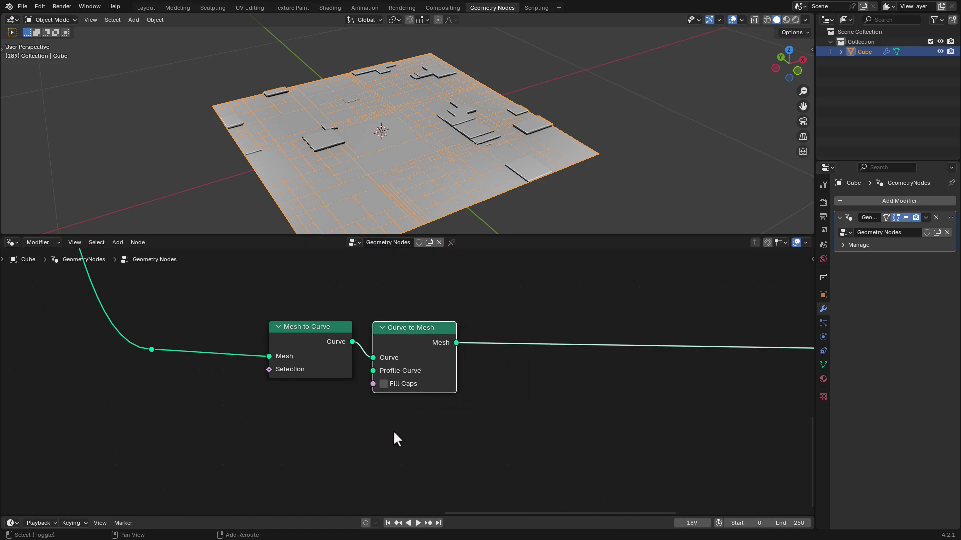
middle_click_drag(352, 434, 363, 390)
left_click(449, 305, "ctrl+shift")
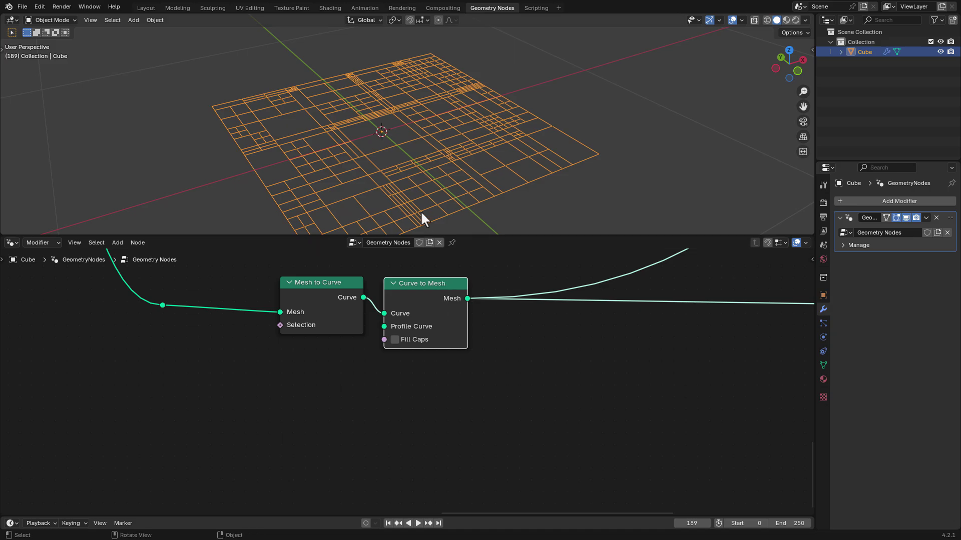
middle_click_drag(422, 217, 443, 215)
scroll(395, 391, "up", 1)
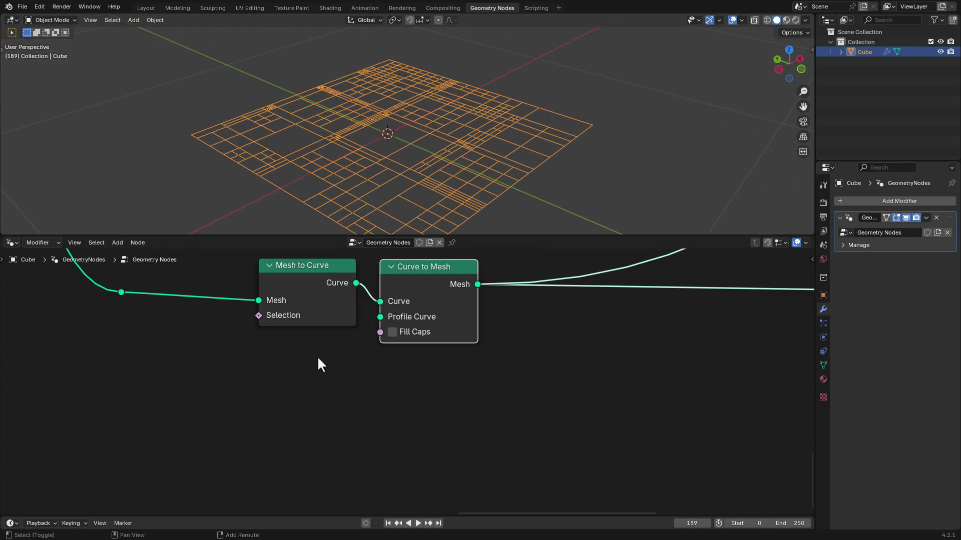
- Add a Quadrilateral curve primitive, connect it to Curve to Mesh's Profile Curve, and inspect the resulting mesh
key("shift+a")
mouse_move(250, 287)
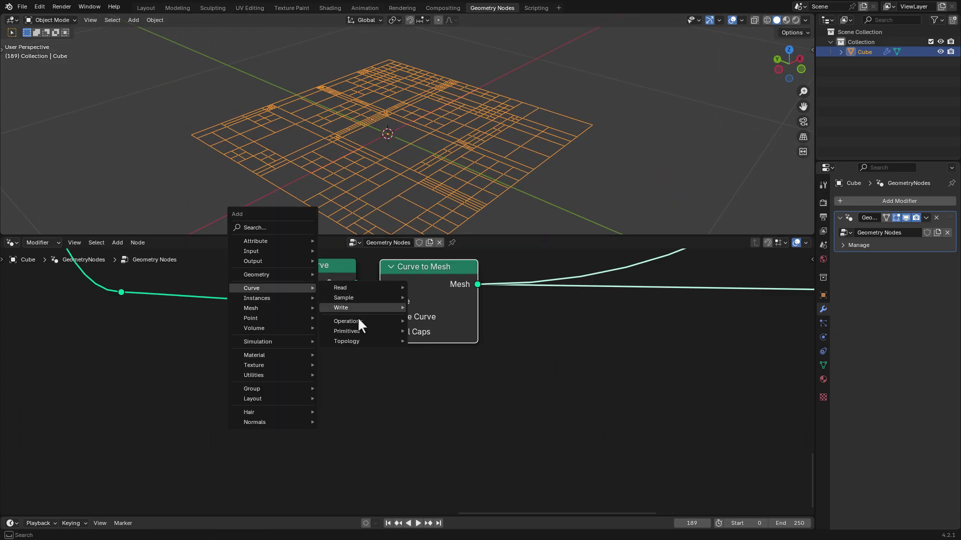
mouse_move(350, 331)
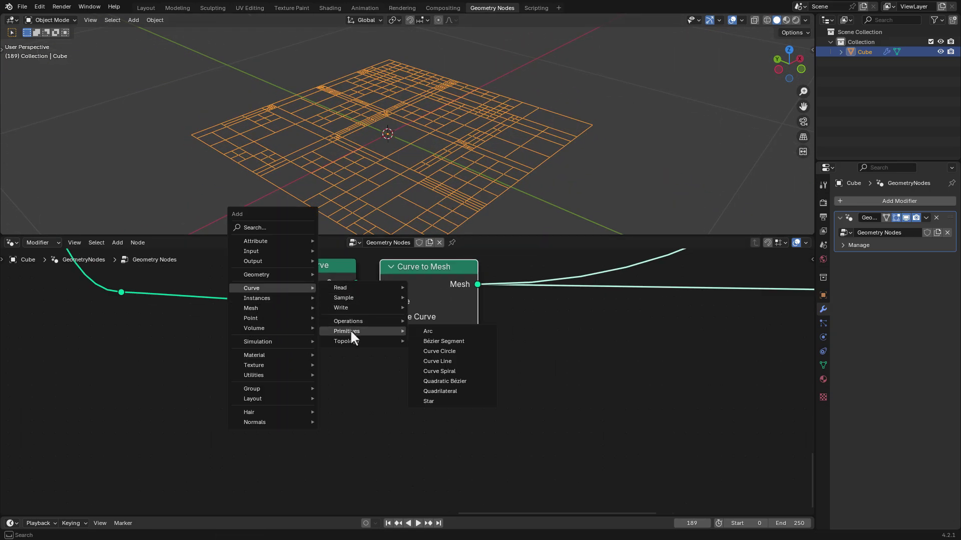
left_click(440, 391)
left_click(331, 364)
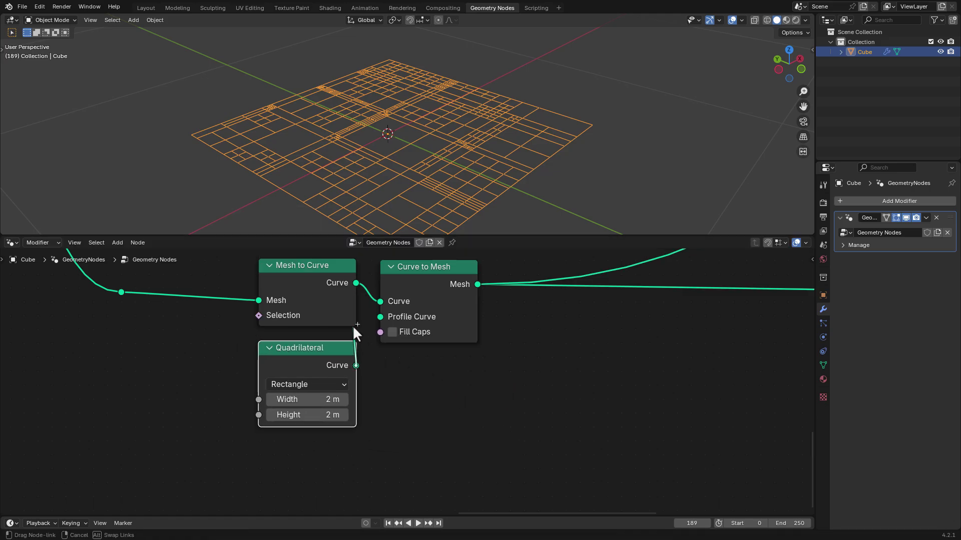
left_click_drag(353, 325, 375, 317)
scroll(403, 150, "down", 5)
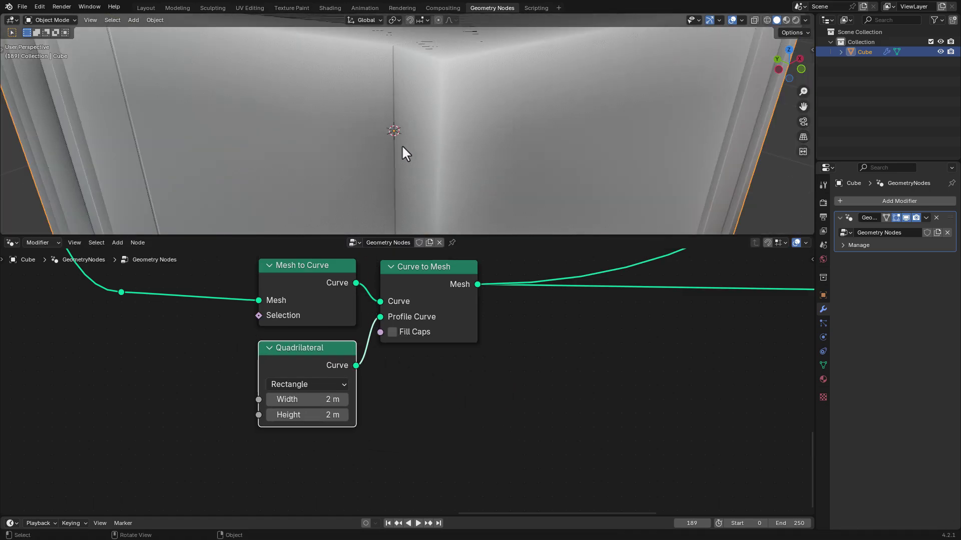
middle_click_drag(401, 161, 449, 161)
scroll(372, 183, "up", 5)
scroll(205, 412, "up", 2)
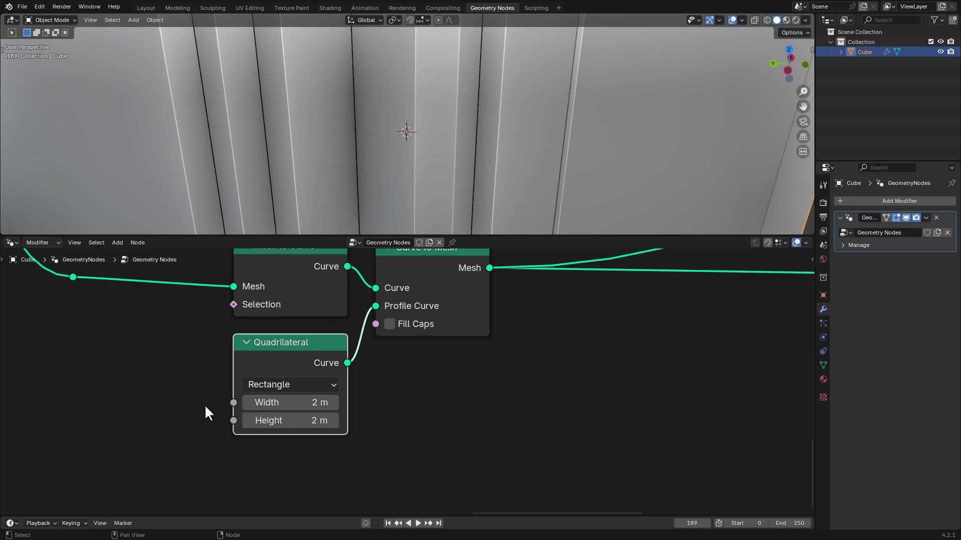
- Add a Math node beside the Quadrilateral, set it to Divide, and set its second value to 300
middle_click_drag(206, 412, 352, 348)
key("shift+a")
type("math")
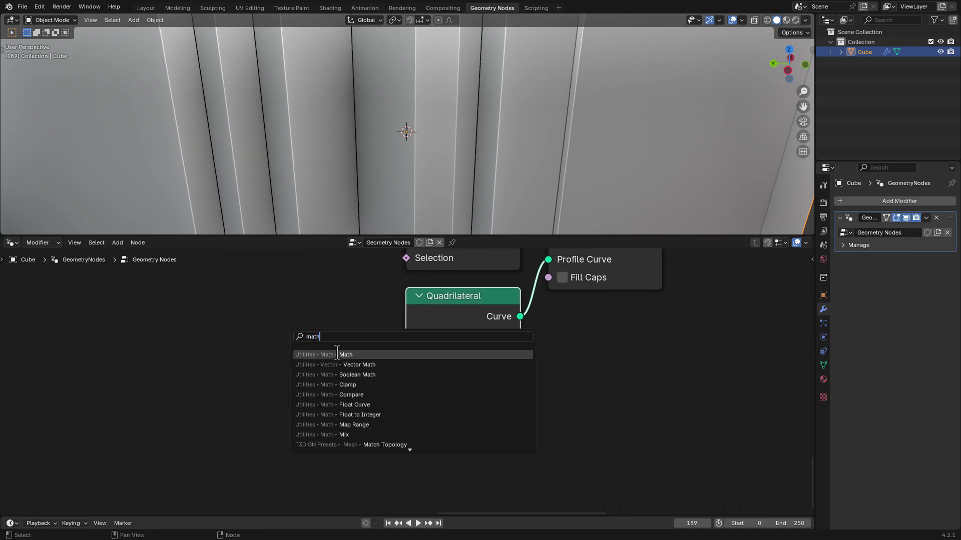
key("Return")
left_click(268, 291)
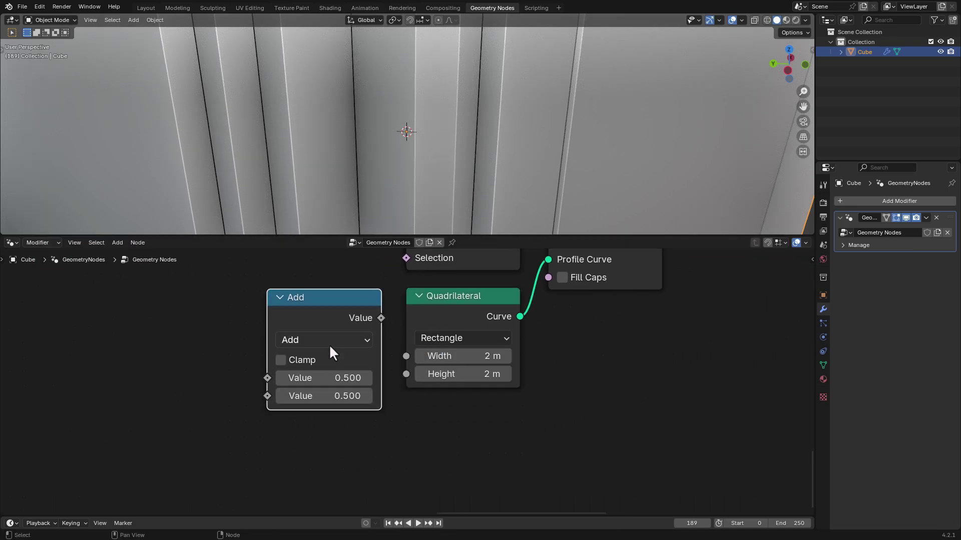
left_click(291, 340)
left_click(295, 188)
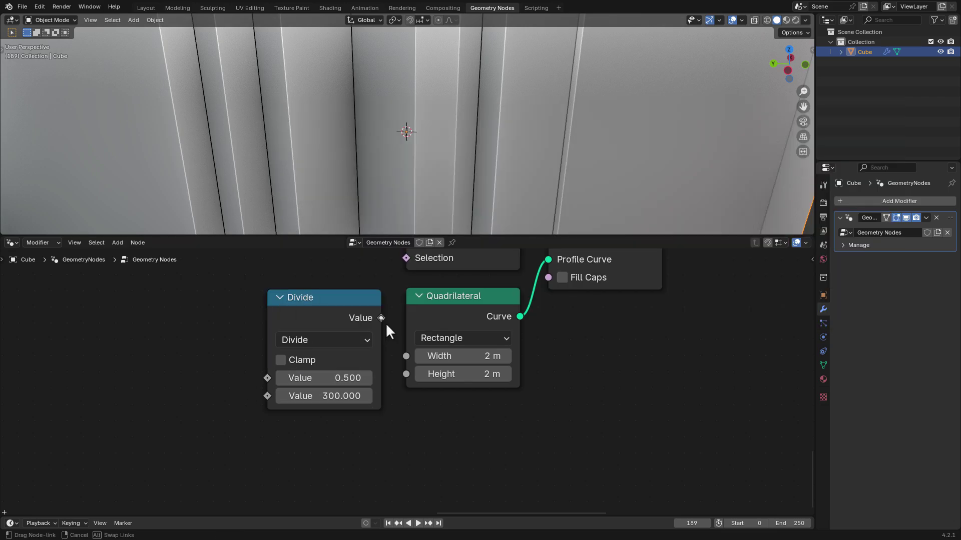
- Connect the Divide node's Value to both Width and Height of the Quadrilateral and inspect the thin wireframe up close
left_click_drag(385, 323, 396, 349)
left_click_drag(379, 318, 397, 379)
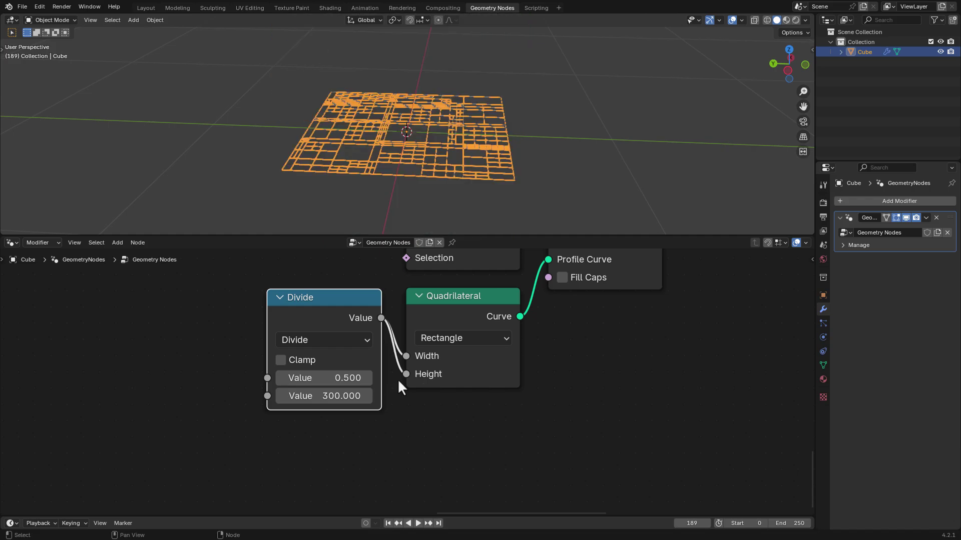
scroll(407, 155, "up", 6)
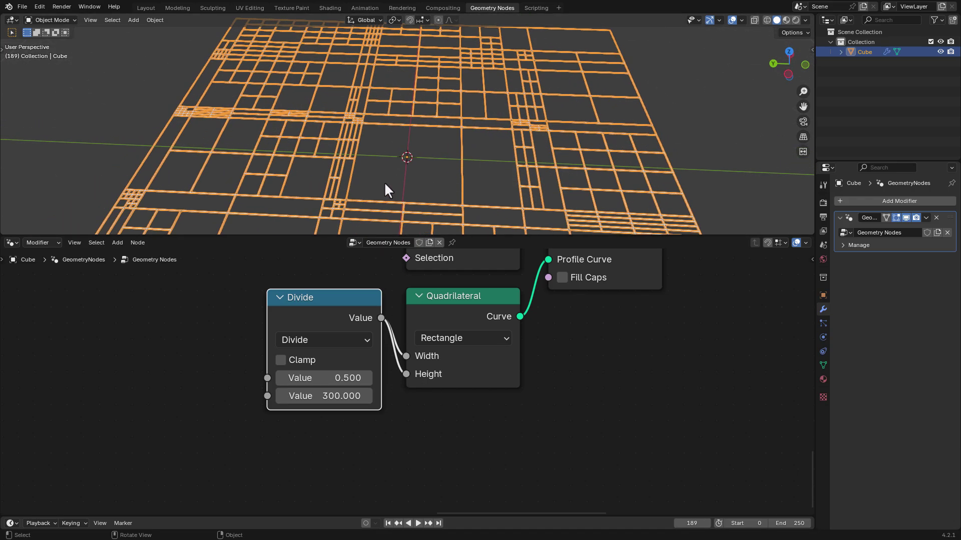
left_click(423, 171)
scroll(320, 134, "up", 6)
middle_click_drag(311, 133, 421, 171, "shift")
scroll(371, 167, "up", 3)
scroll(419, 176, "up", 5)
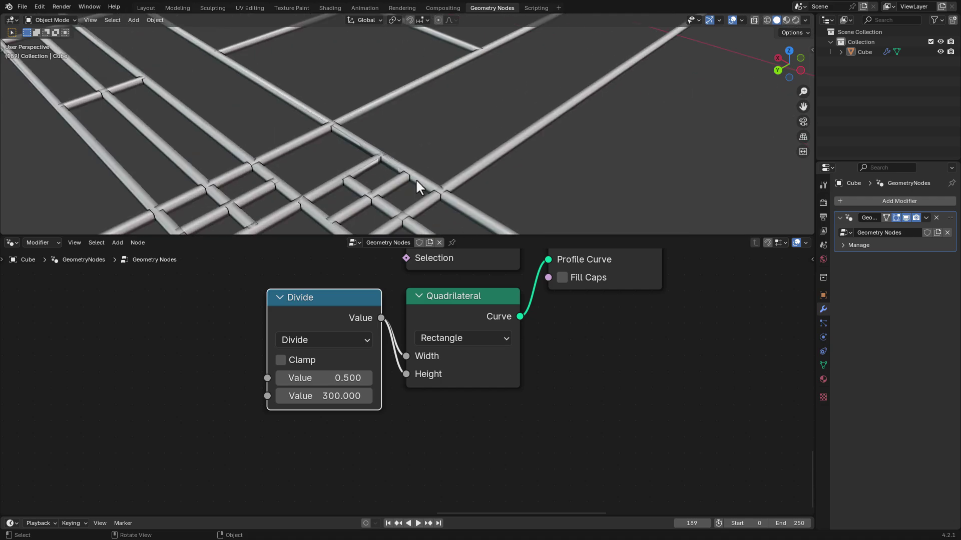
scroll(434, 371, "down", 3)
- Preview the Join Geometry output so the blocks and wireframe are shown together
middle_click_drag(563, 359, 364, 415)
middle_click_drag(413, 377, 421, 349)
scroll(359, 356, "up", 1)
scroll(402, 362, "down", 1)
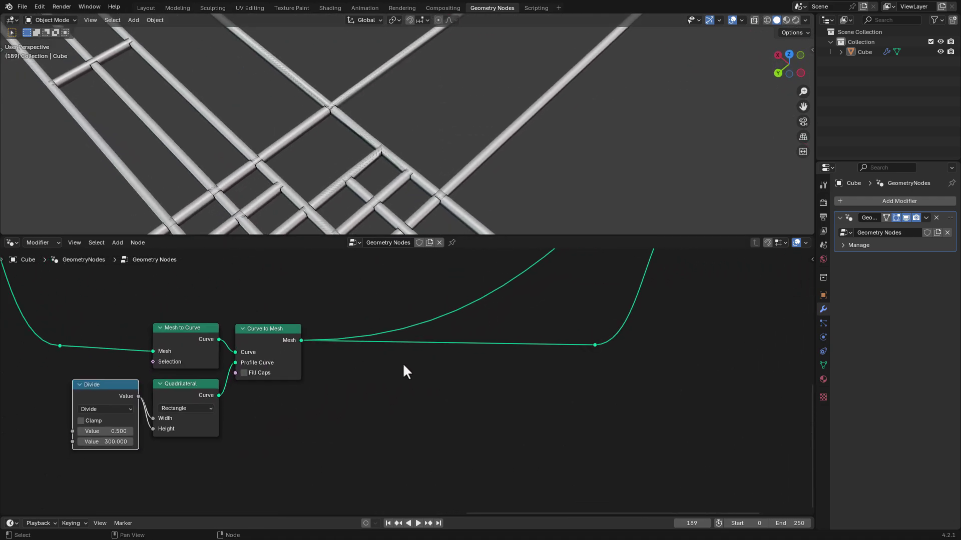
scroll(402, 362, "up", 1)
middle_click_drag(560, 337, 483, 397)
scroll(559, 364, "down", 2)
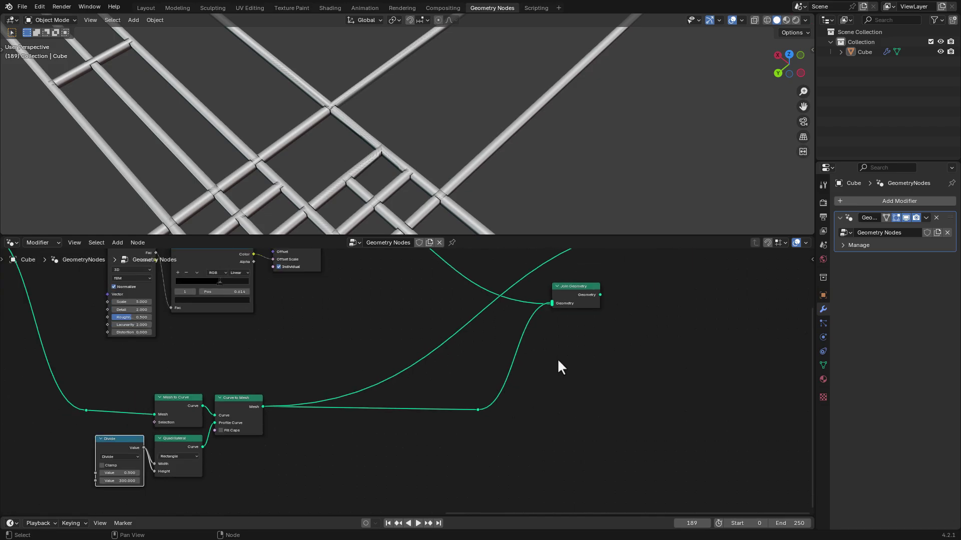
left_click(555, 306, "ctrl+shift")
left_click_drag(555, 307, 558, 281)
- Insert a Set Shade Smooth node on the link after Curve to Mesh
middle_click_drag(360, 408, 400, 355)
scroll(333, 355, "up", 4)
scroll(335, 361, "up", 3)
key("shift+a")
type("s")
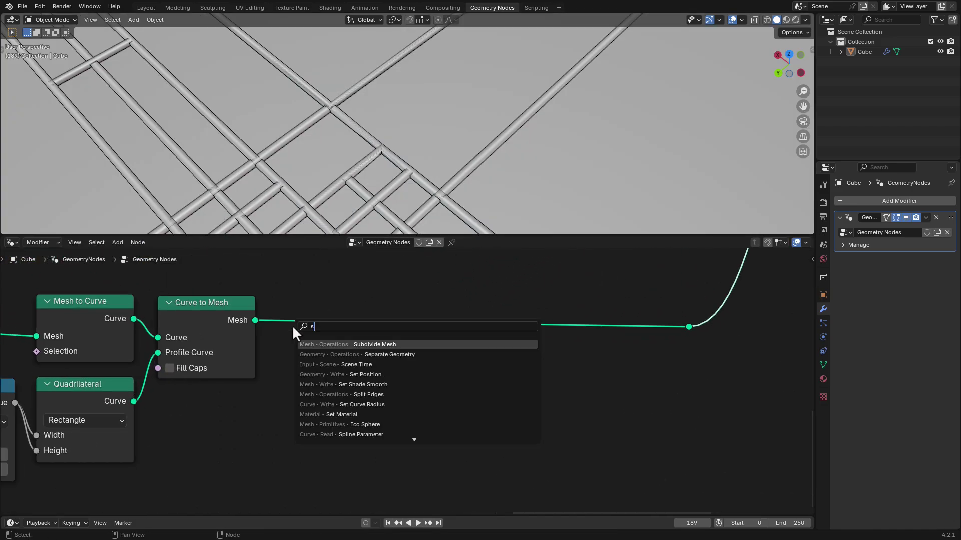
type("ha")
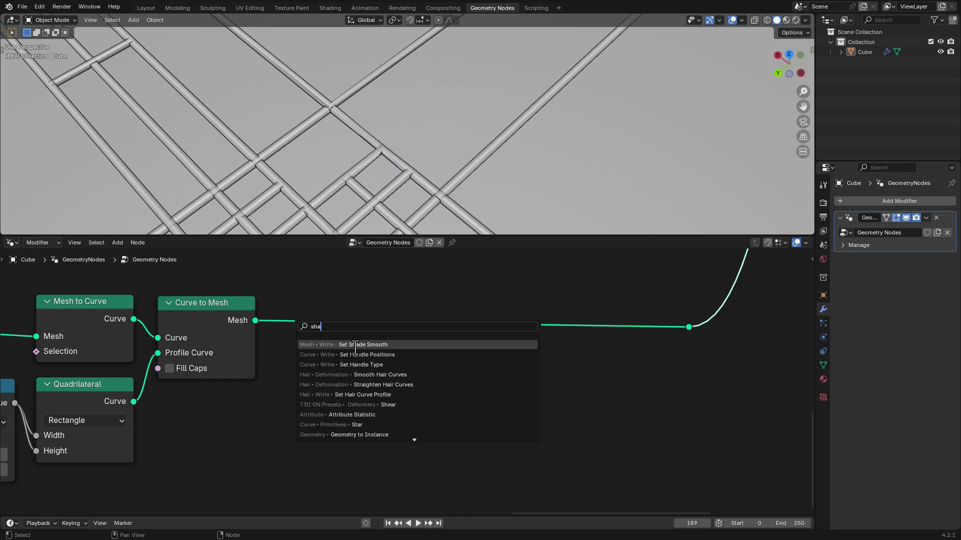
left_click(355, 345)
left_click(309, 310)
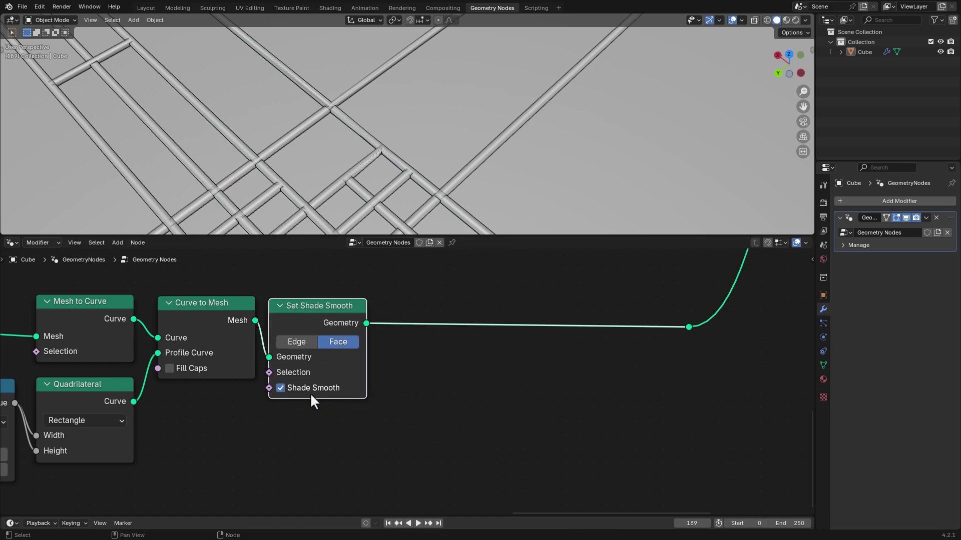
- Turn off Shade Smooth on the Set Shade Smooth node and compare the wireframe's shading with it on and off
left_click(281, 389)
mouse_move(306, 168)
middle_mouse_down()
mouse_move(334, 196)
mouse_move(371, 153)
mouse_move(327, 179)
mouse_move(302, 365)
middle_mouse_up()
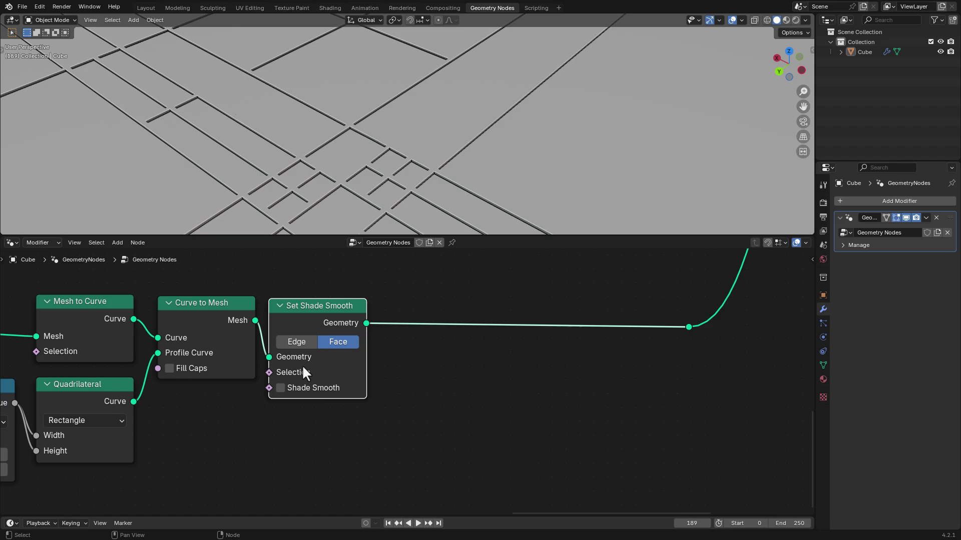
left_click(281, 389)
left_click(281, 388)
middle_click_drag(383, 203, 424, 135, "shift")
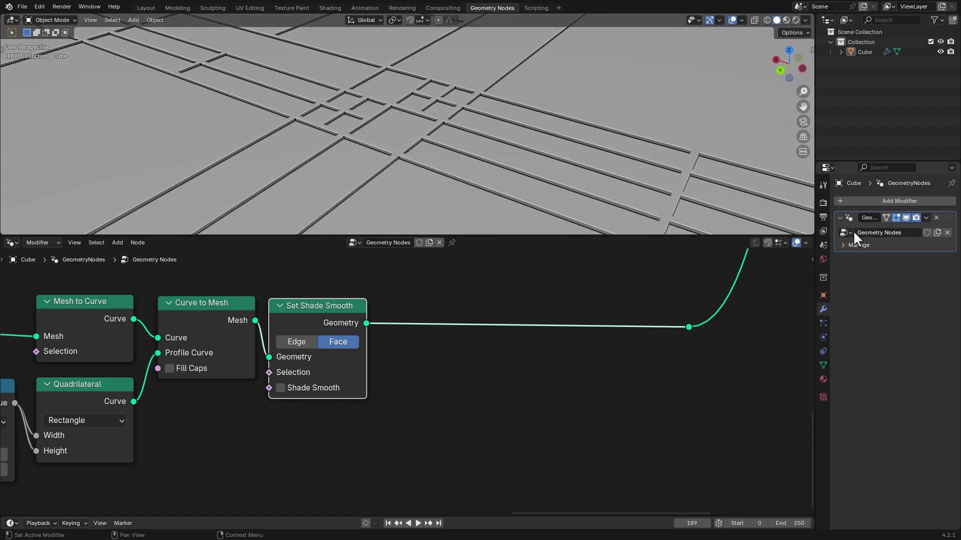
- Set the render engine to Cycles and switch the viewport to rendered shading
left_click(823, 201)
left_click(903, 201)
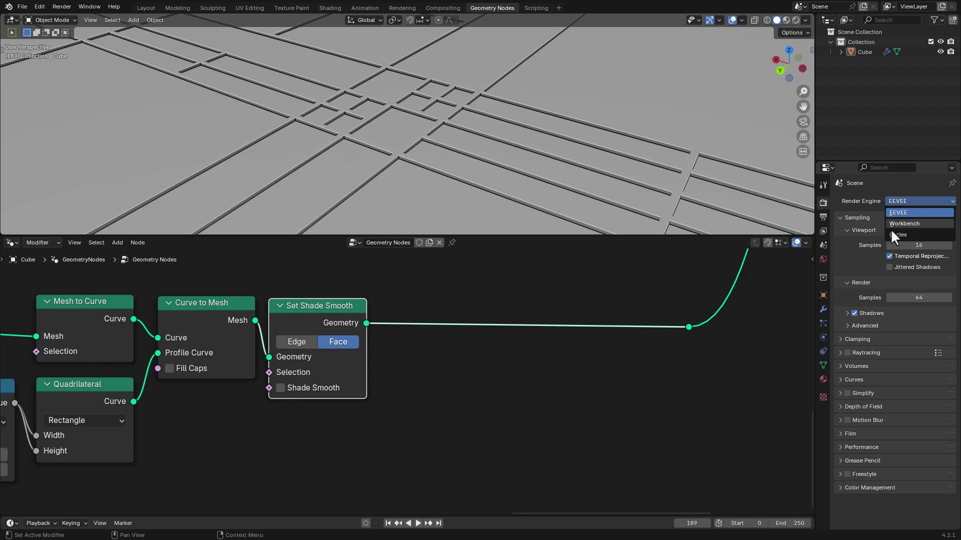
left_click(899, 232)
left_click(458, 148)
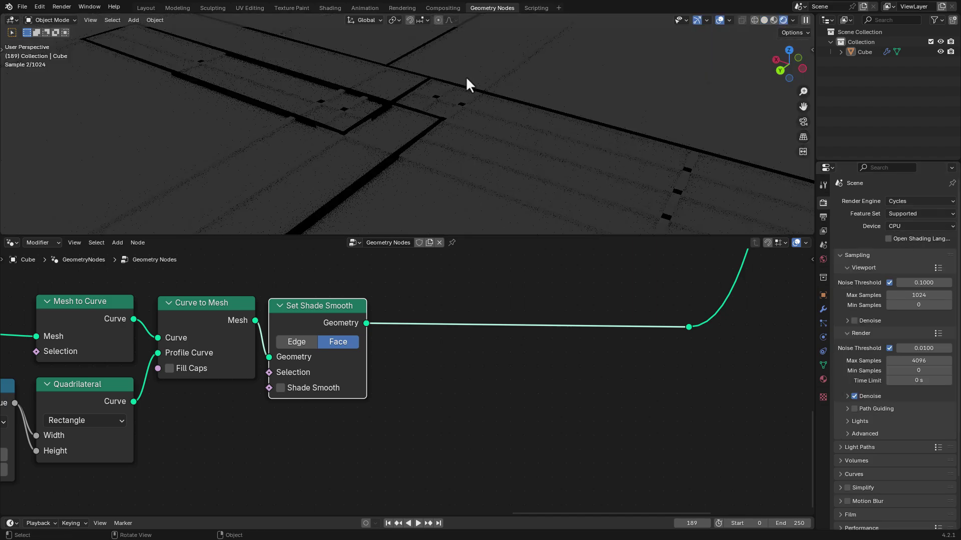
middle_click_drag(451, 132, 374, 170)
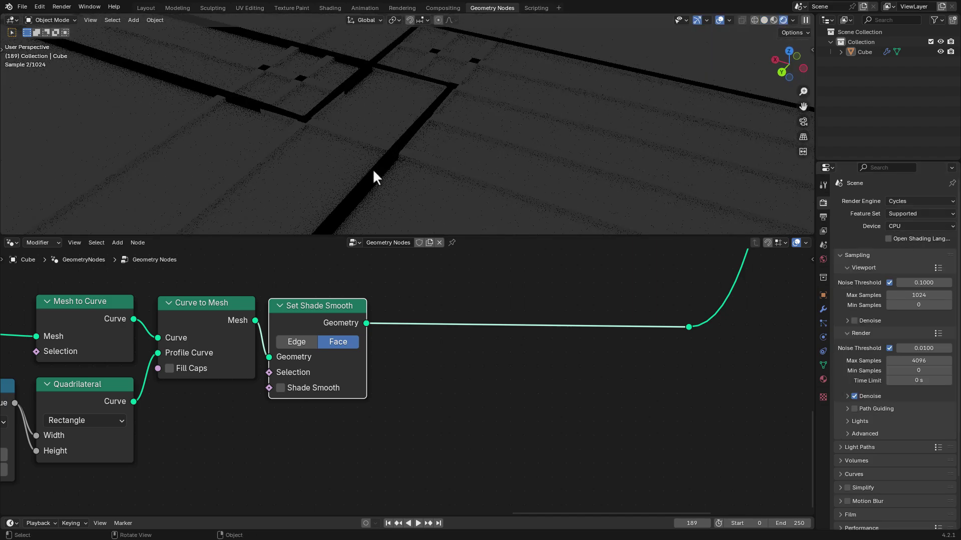
- Preview the Set Shade Smooth output and set the Cycles device to GPU Compute
left_click(332, 324, "ctrl+shift")
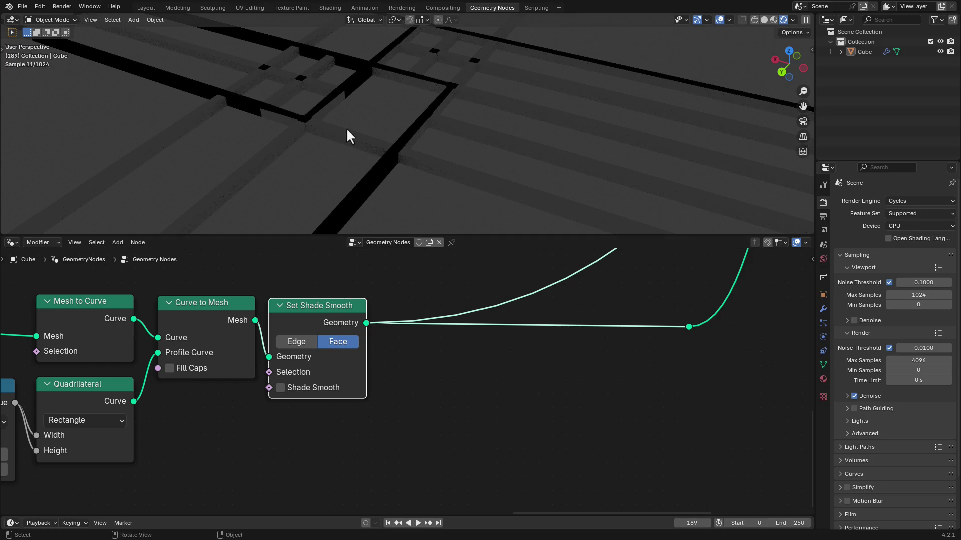
middle_click_drag(363, 141, 425, 155)
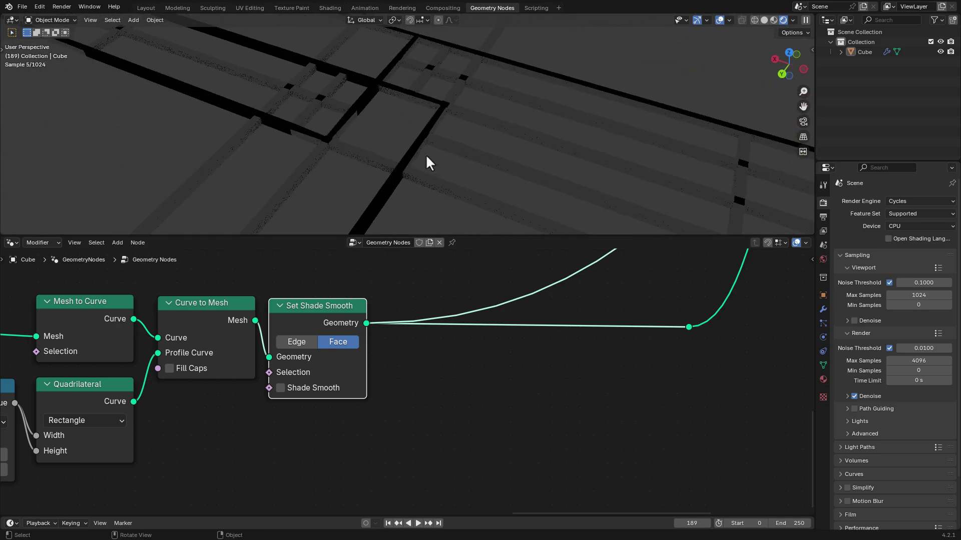
left_click(887, 225)
left_click(902, 247)
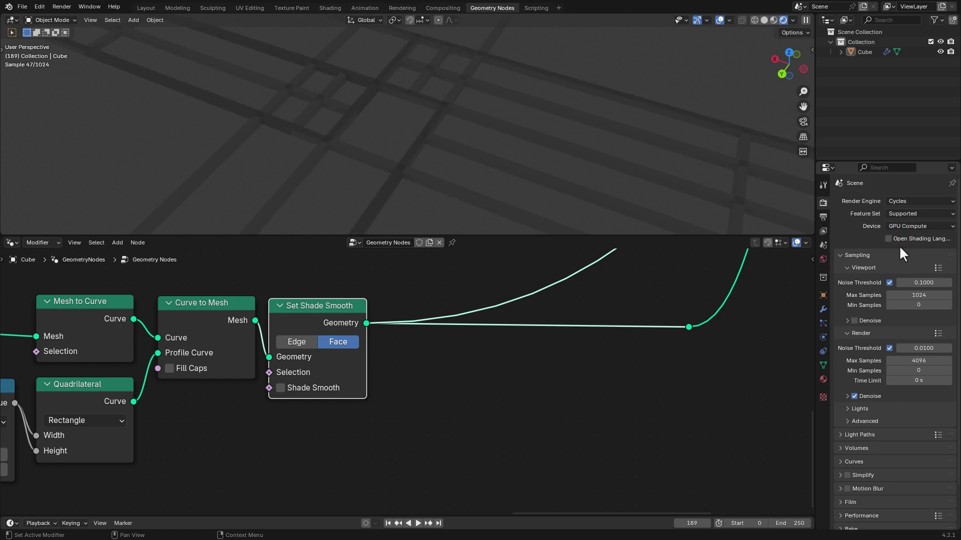
middle_click_drag(337, 160, 398, 153)
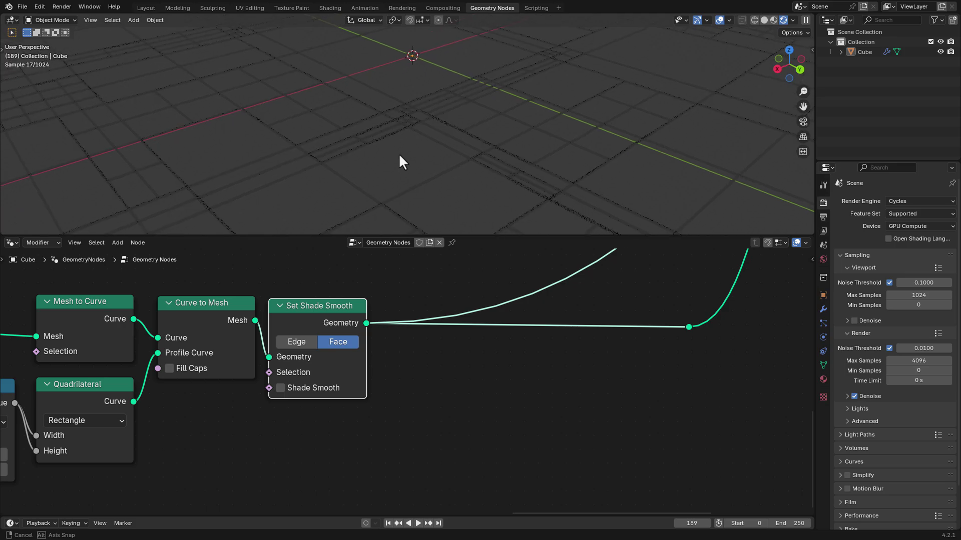
- Route the Join Geometry output back to the Group Output and bring the whole grid into view
scroll(522, 386, "down", 3)
middle_click_drag(516, 377, 545, 370)
left_click_drag(577, 296, 585, 288)
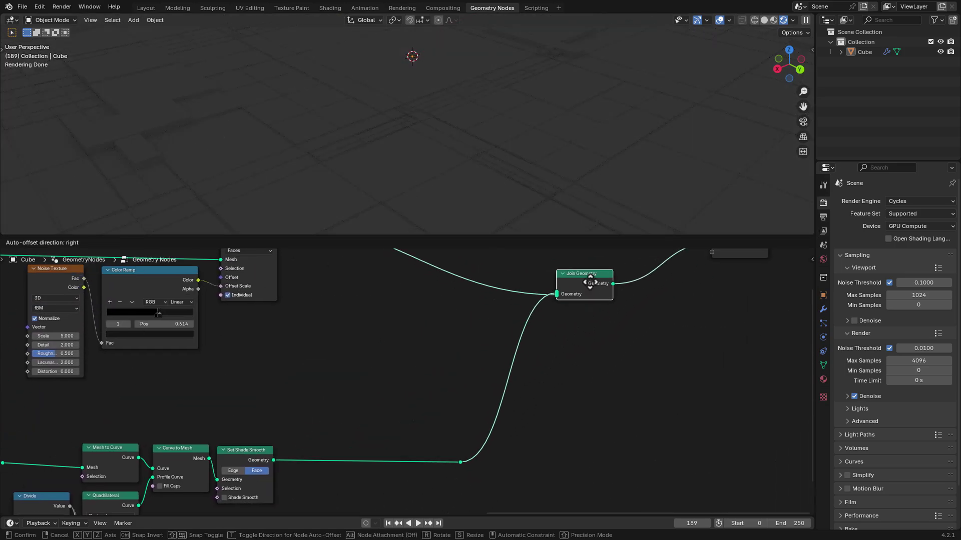
middle_click_drag(351, 172, 418, 163, "shift")
scroll(431, 156, "down", 3)
- Add an Area light to the scene and move it above the grid
key("shift+a")
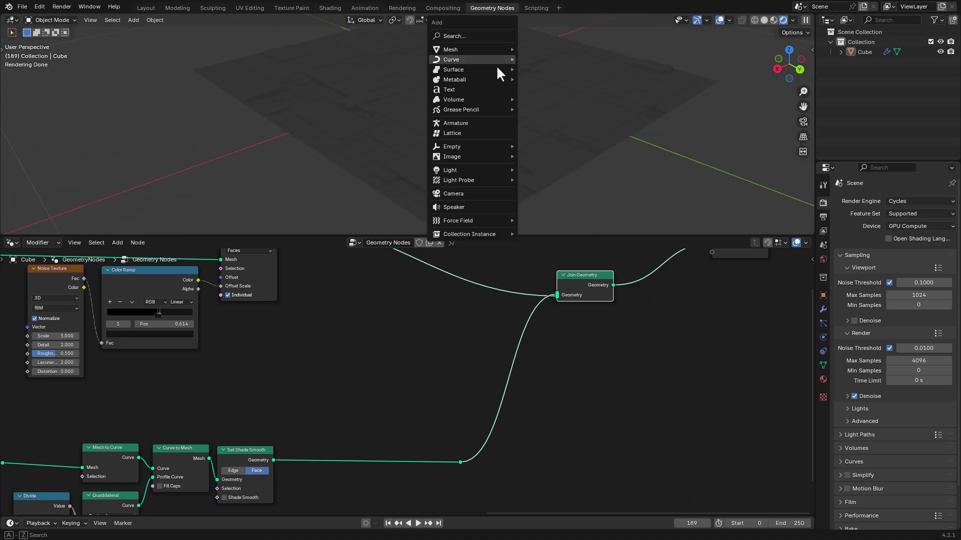
mouse_move(460, 169)
left_click(539, 202)
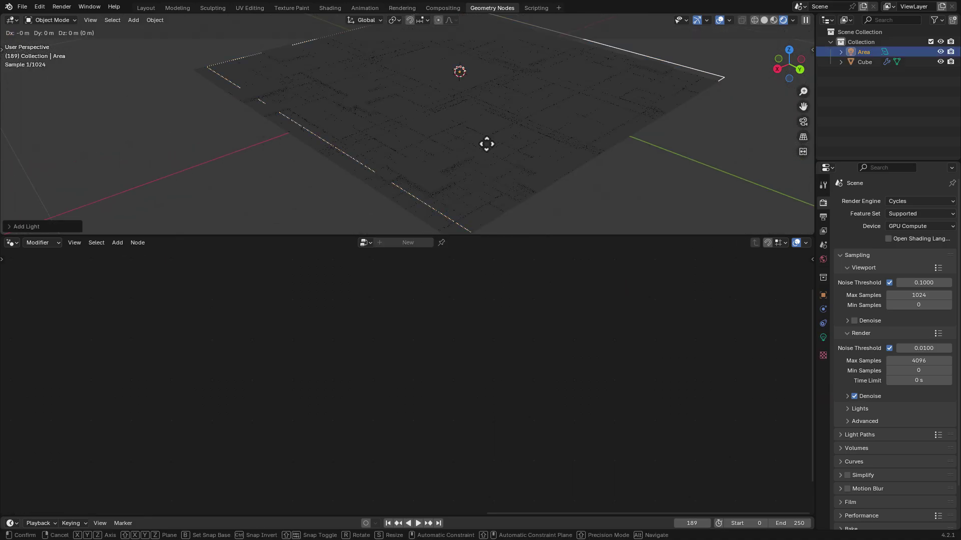
key("g")
left_click(511, 60)
- Scale the Area light and reposition it over the grid
scroll(487, 155, "down", 2)
key("s")
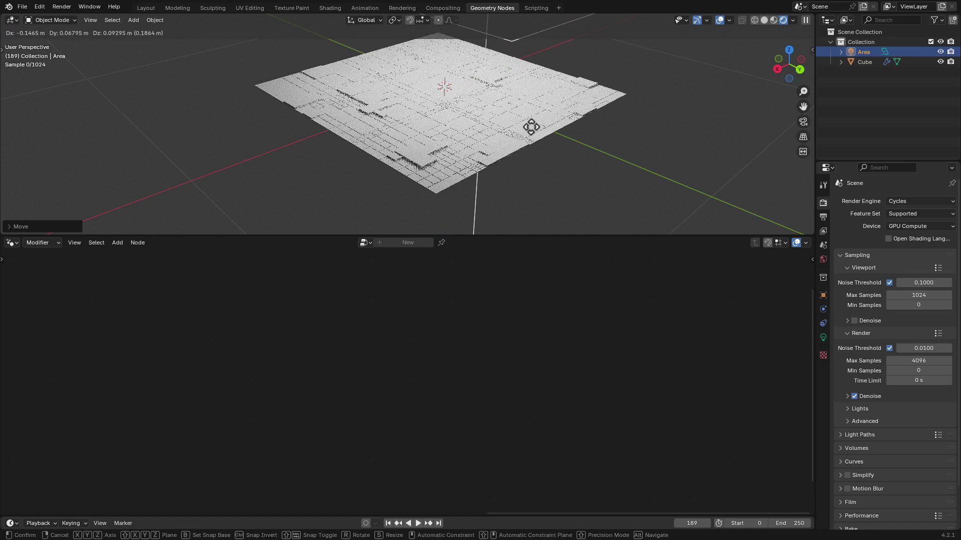
left_click(517, 94)
key("g")
left_click(519, 103)
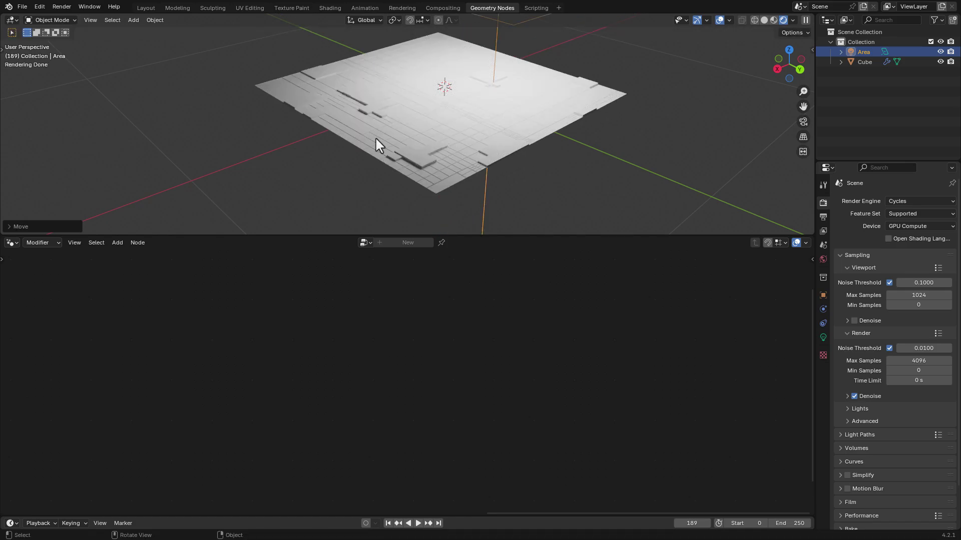
- Reselect the grid object, set the Divide node's first value to 0.2, and check the line thickness in the render
scroll(444, 100, "up", 5)
scroll(444, 115, "up", 6)
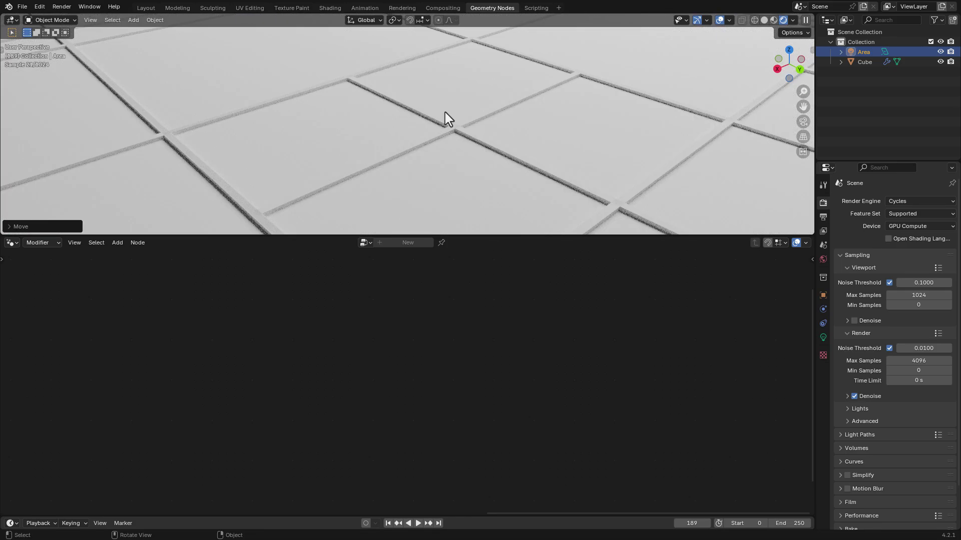
left_click(379, 139)
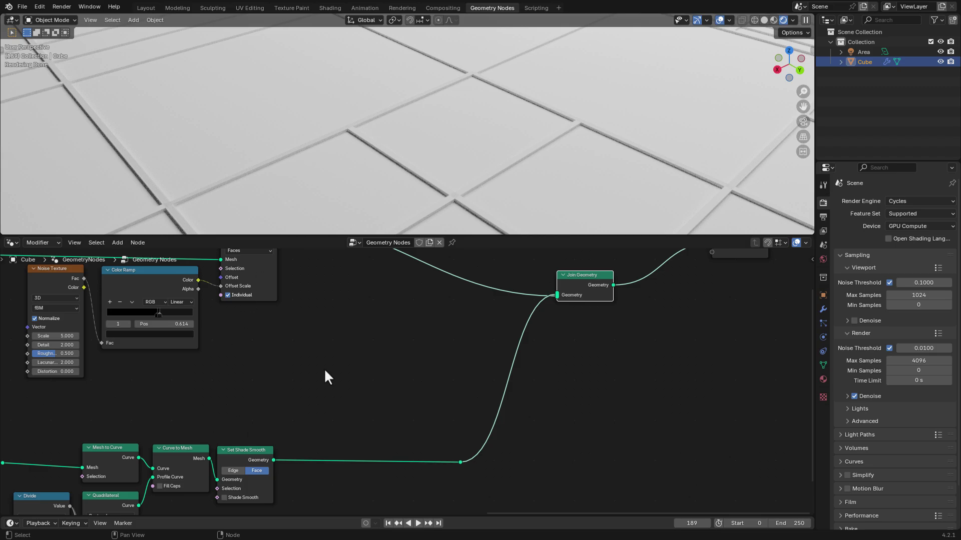
middle_click_drag(310, 344, 441, 286)
middle_click_drag(244, 357, 415, 285)
scroll(251, 425, "up", 7)
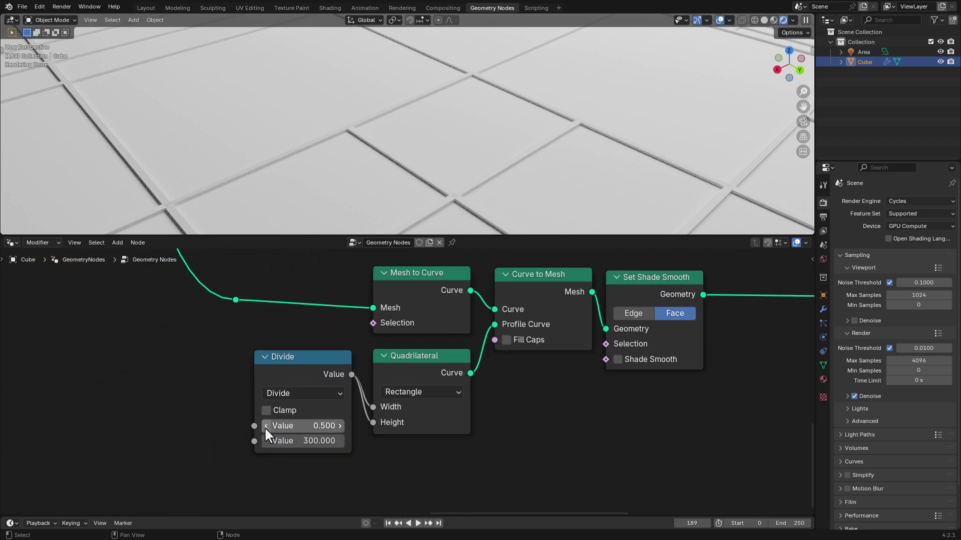
left_click(314, 427)
type("0.2")
key("Return")
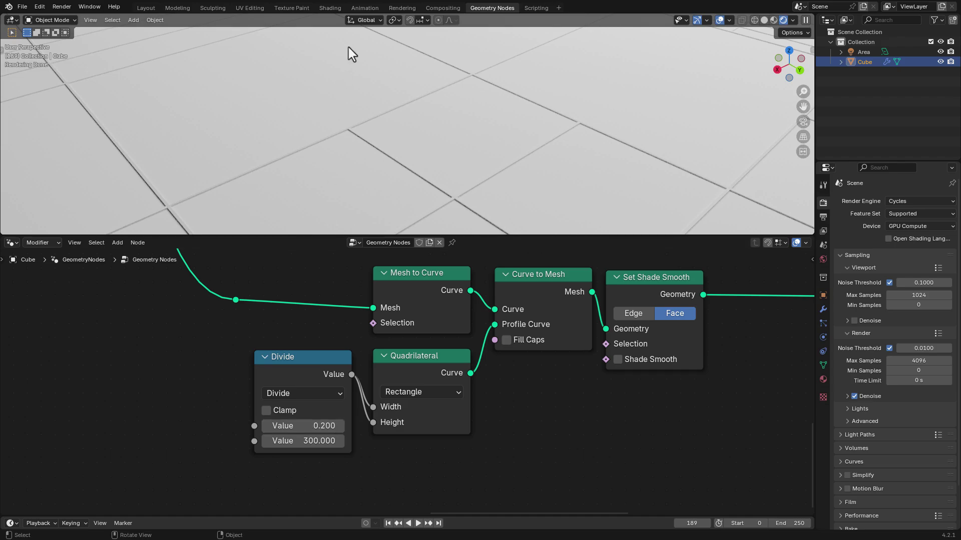
scroll(388, 143, "down", 4)
scroll(397, 163, "up", 1)
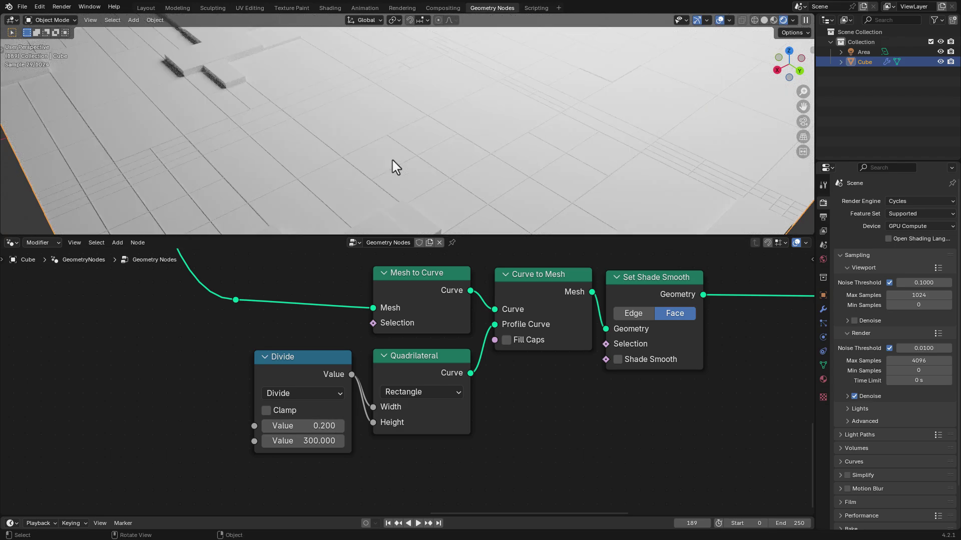
- Set the Divide node's first value to 0.1 and its second value to 350, and check the wireframe lines
left_click(303, 426)
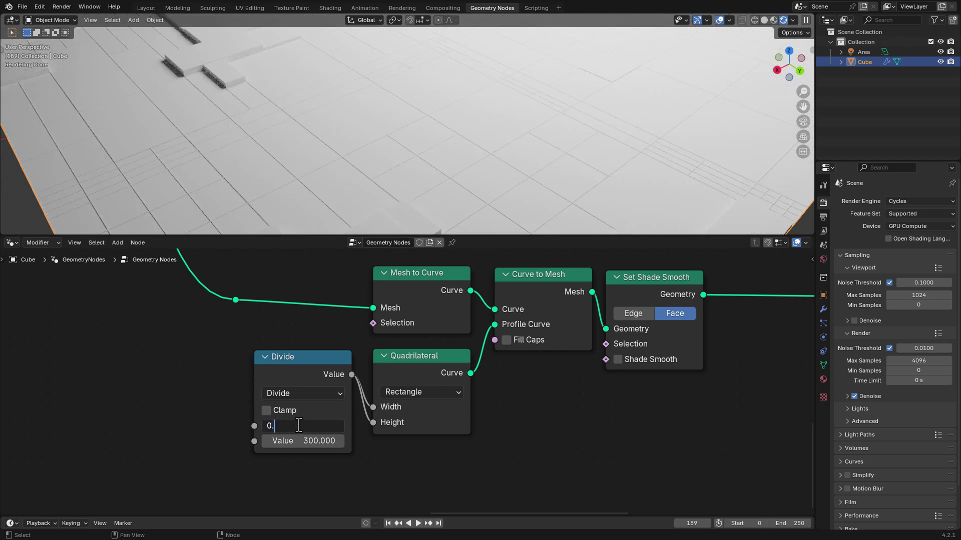
key("Return")
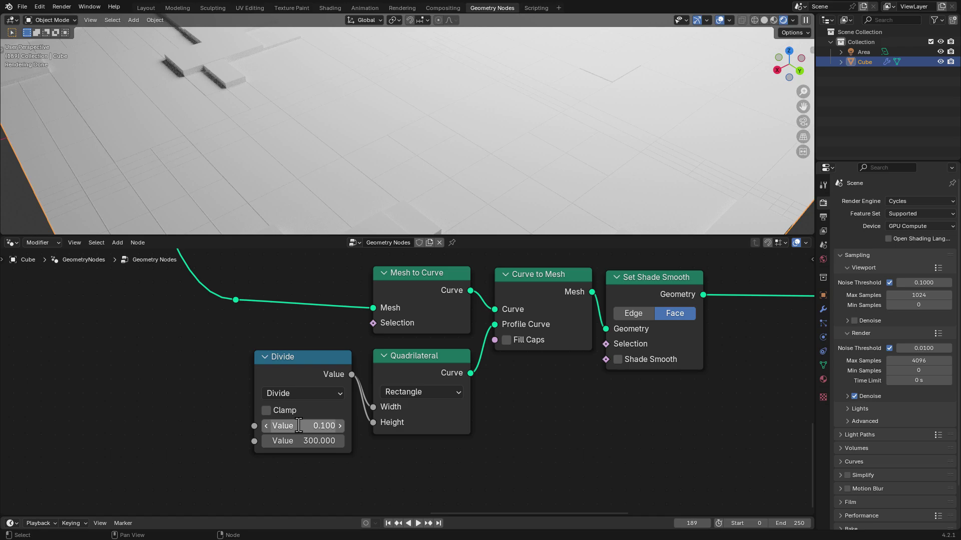
left_click(301, 441)
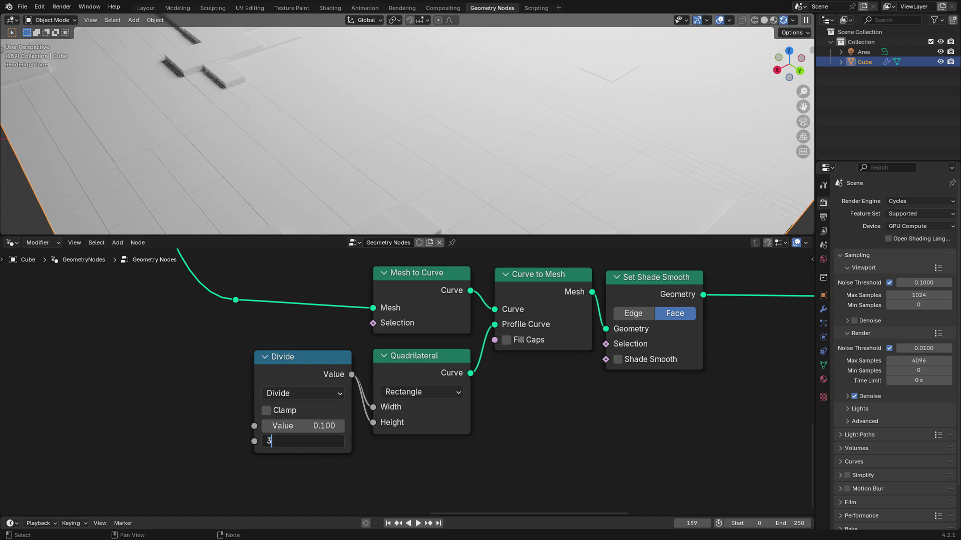
key("Return")
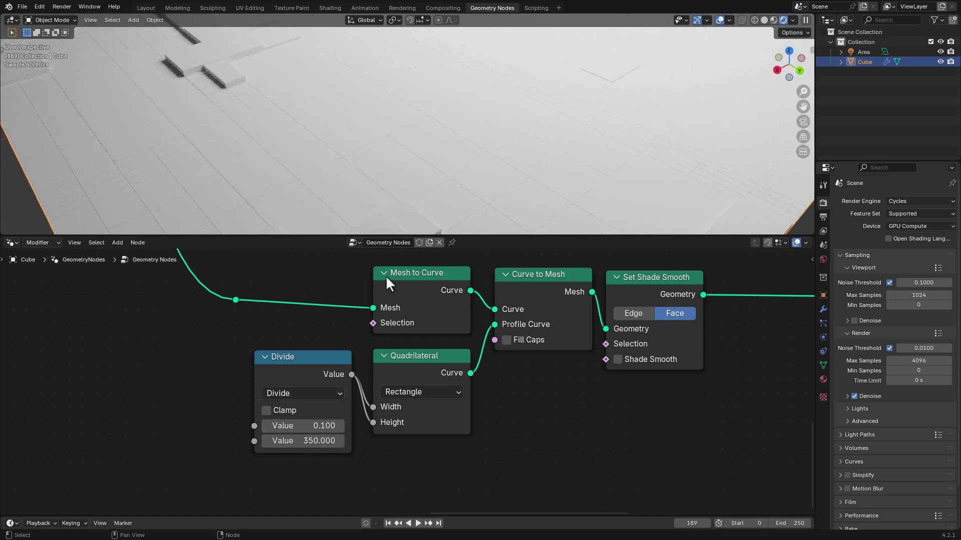
middle_click_drag(444, 101, 428, 146)
scroll(408, 176, "up", 2)
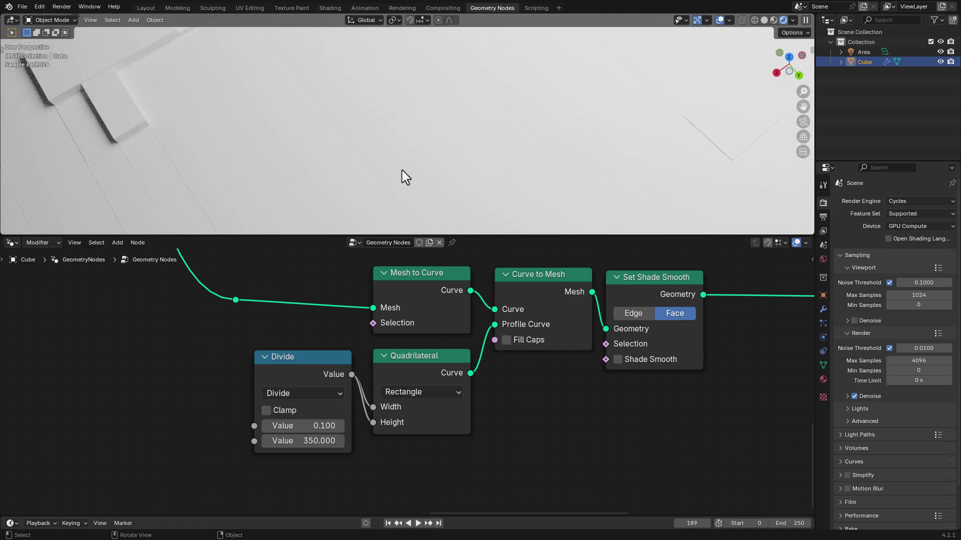
- Move the Join Geometry and Group Output nodes farther from the two branches to make room between them
left_click(315, 370)
scroll(552, 418, "down", 4)
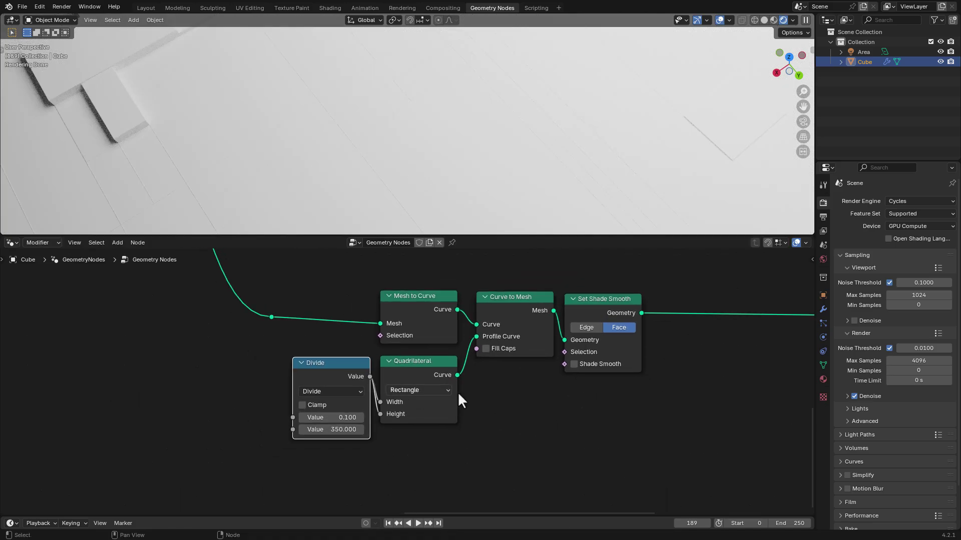
scroll(459, 397, "down", 3)
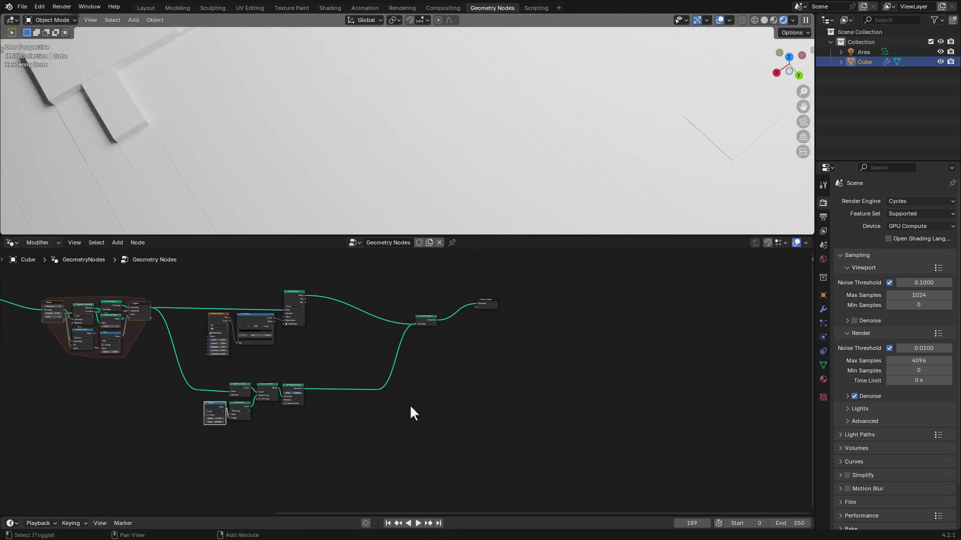
mouse_move(558, 351)
left_mouse_down()
mouse_move(462, 298)
mouse_move(452, 308)
mouse_move(545, 346)
left_mouse_up()
left_click_drag(430, 320, 455, 306)
left_click_drag(521, 335, 473, 309)
scroll(457, 361, "up", 3)
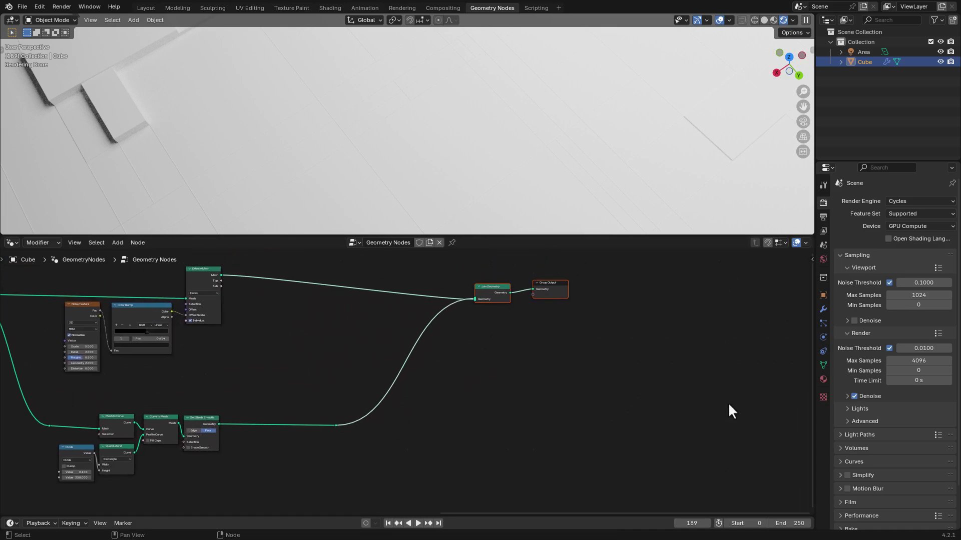
- Add a second material to the grid object and name the two materials grid and wireframe
left_click(823, 381)
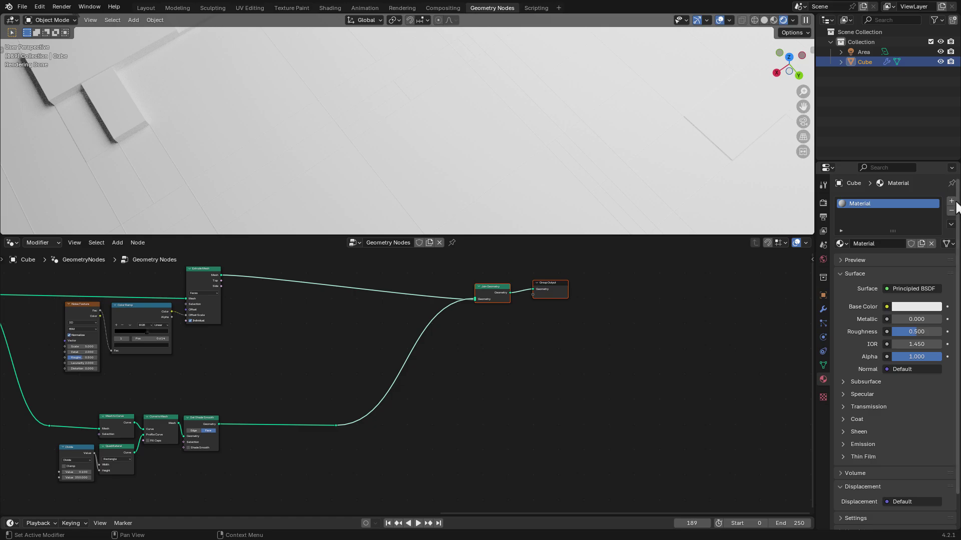
left_click(945, 257)
left_click(883, 257)
double_click(864, 203)
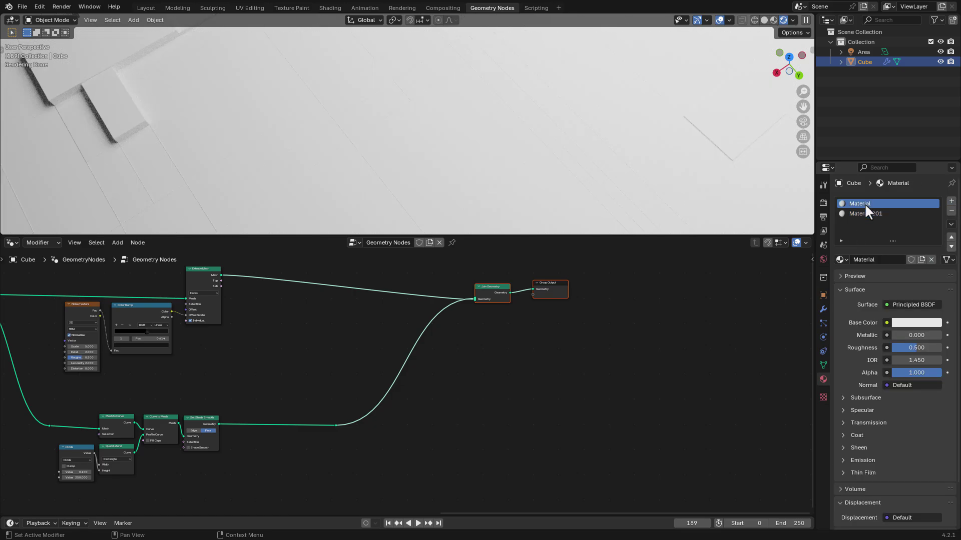
type("grid")
key("Return")
double_click(863, 215)
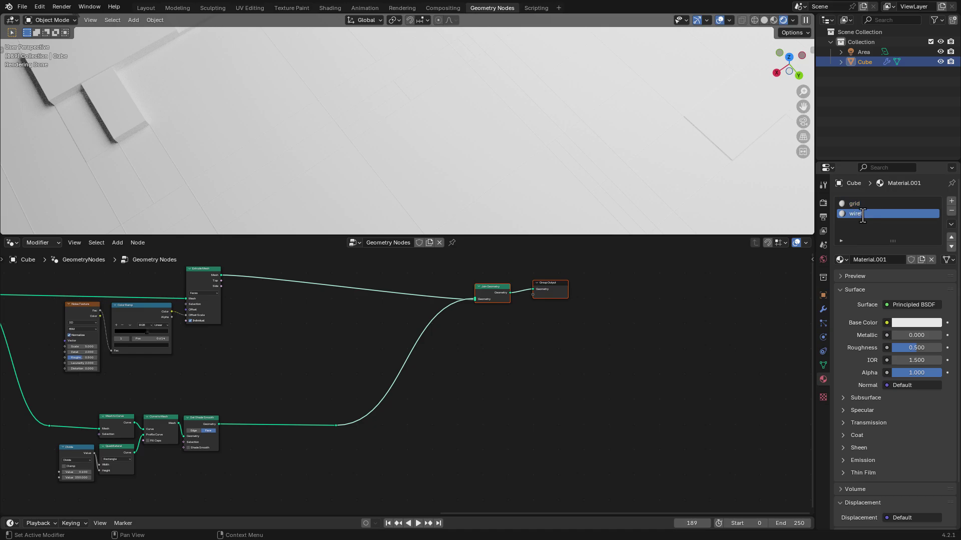
type("wireframe")
key("Return")
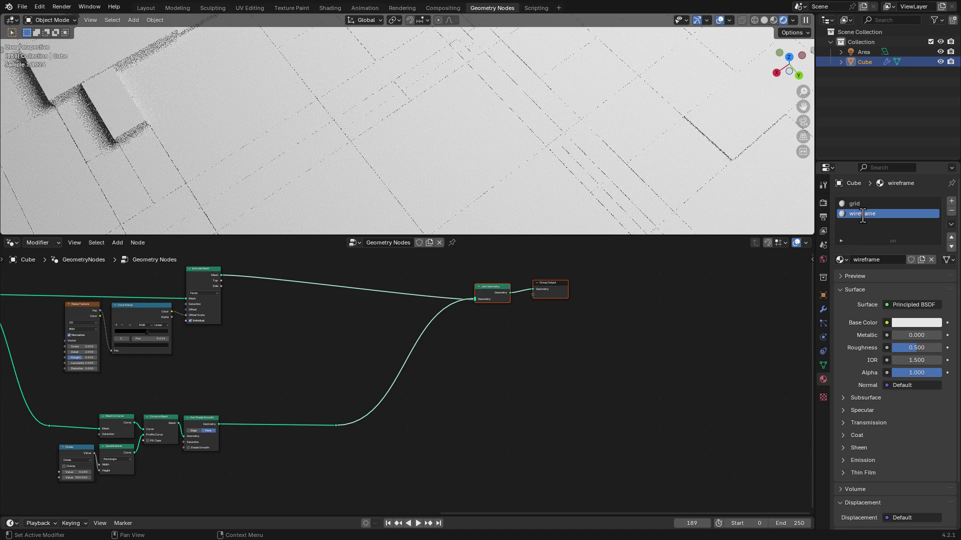
- Insert a Set Material node between the lower wireframe branch and Join Geometry, with wireframe as its material
scroll(400, 369, "up", 4)
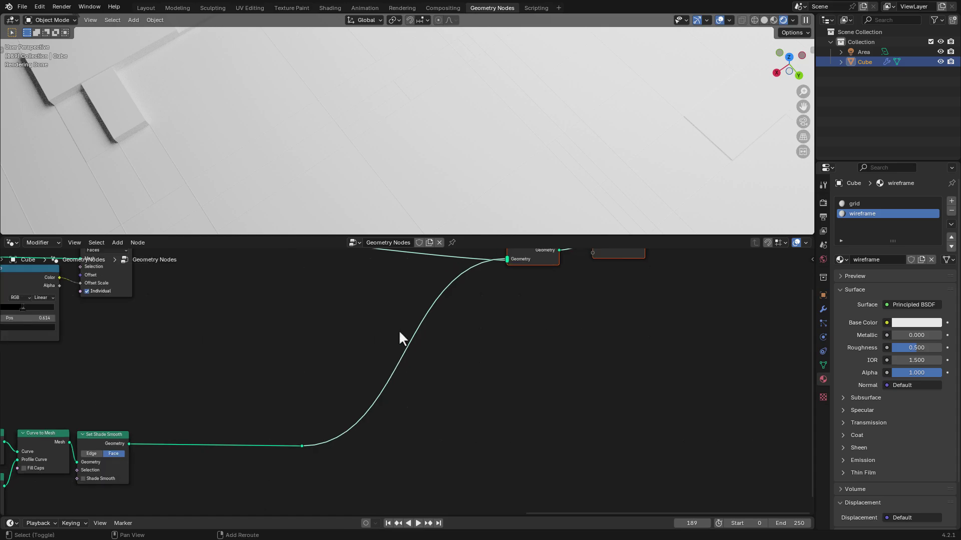
key("shift+a")
mouse_move(394, 459)
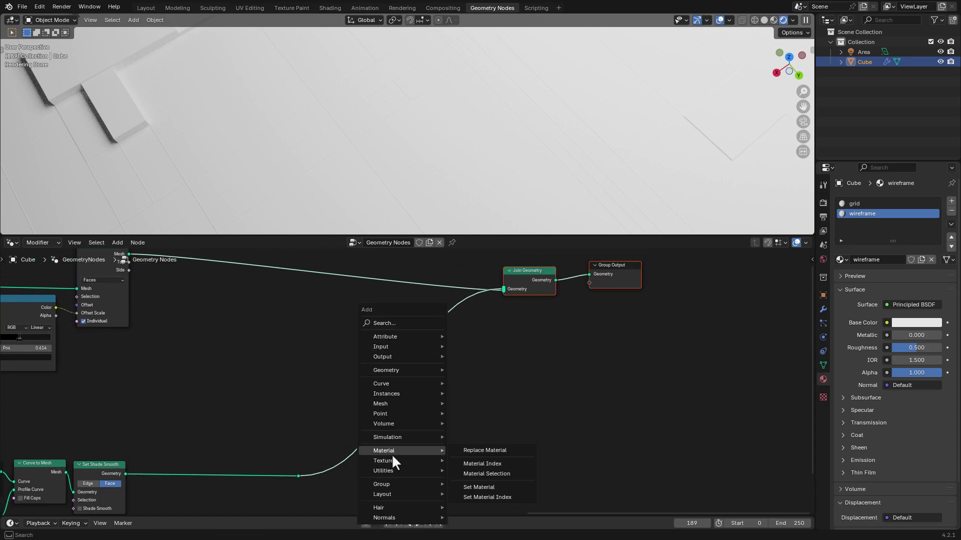
left_click(470, 489)
left_click(406, 363)
left_click_drag(426, 368, 406, 386)
left_click(425, 419)
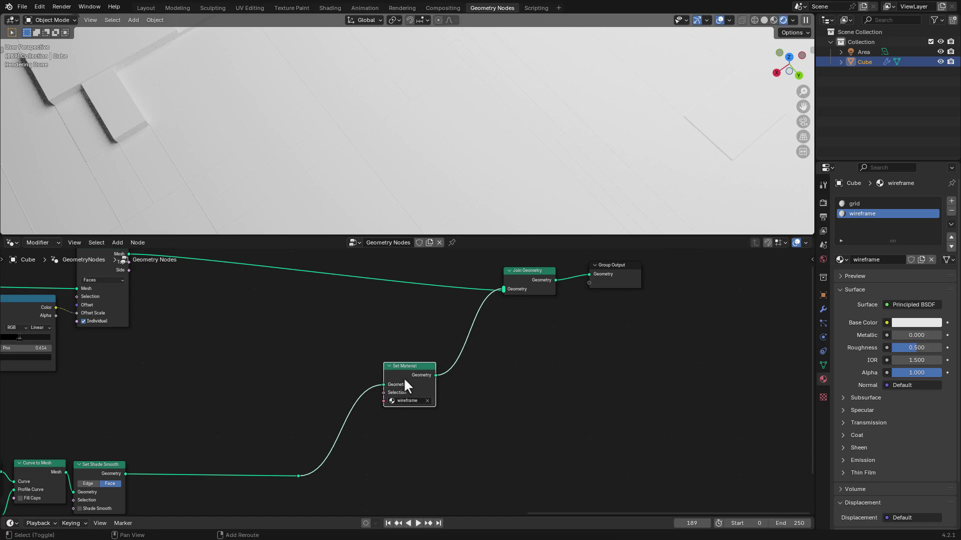
- Duplicate the Set Material node onto the link from Extrude Mesh to Join Geometry and assign the grid material to it
key("shift+d")
left_click(407, 280)
left_click_drag(408, 280, 409, 274)
middle_click_drag(409, 303, 393, 367)
scroll(392, 367, "up", 1)
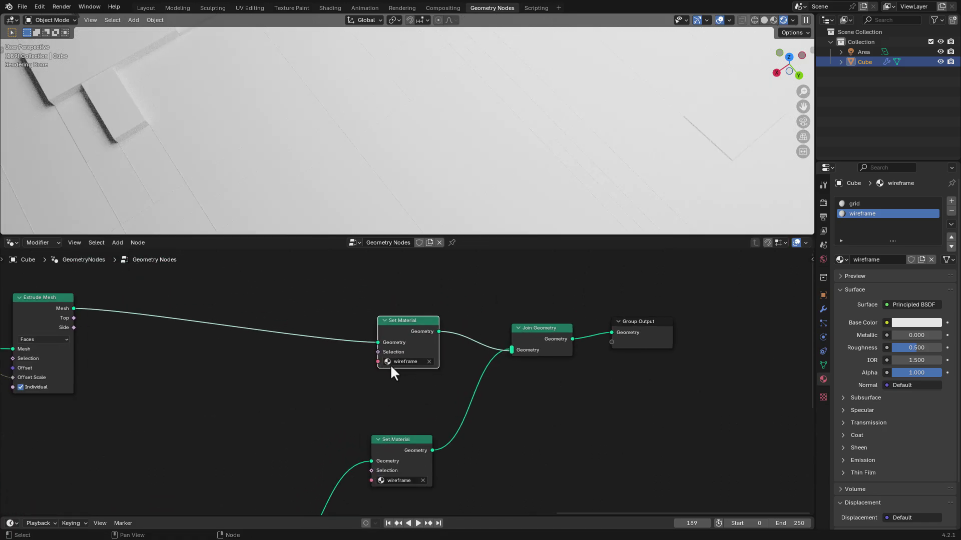
scroll(392, 373, "up", 1)
left_click(396, 356)
left_click(395, 374)
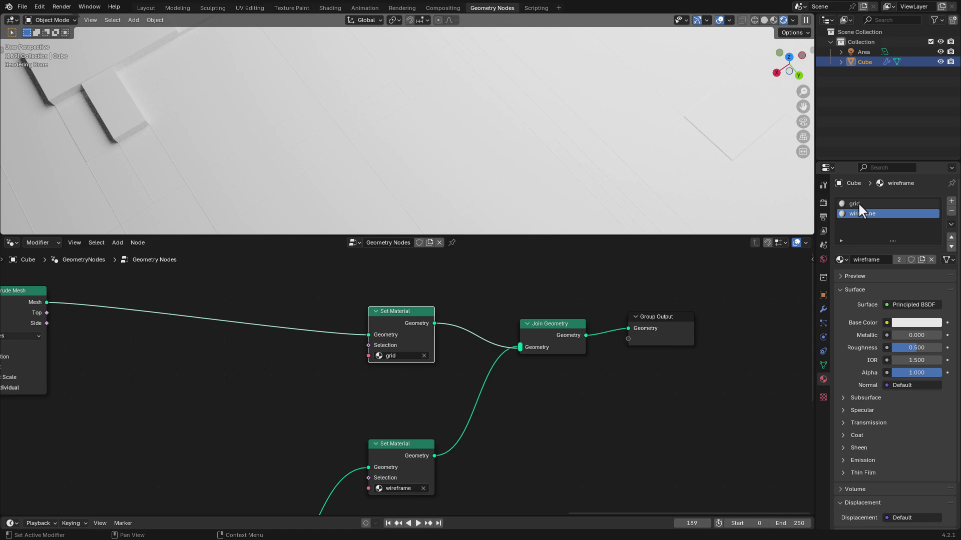
- Give the wireframe material an orange base color (hue 0.070, saturation 0.828), metallic 1.0 and roughness 0.2
left_click(904, 323)
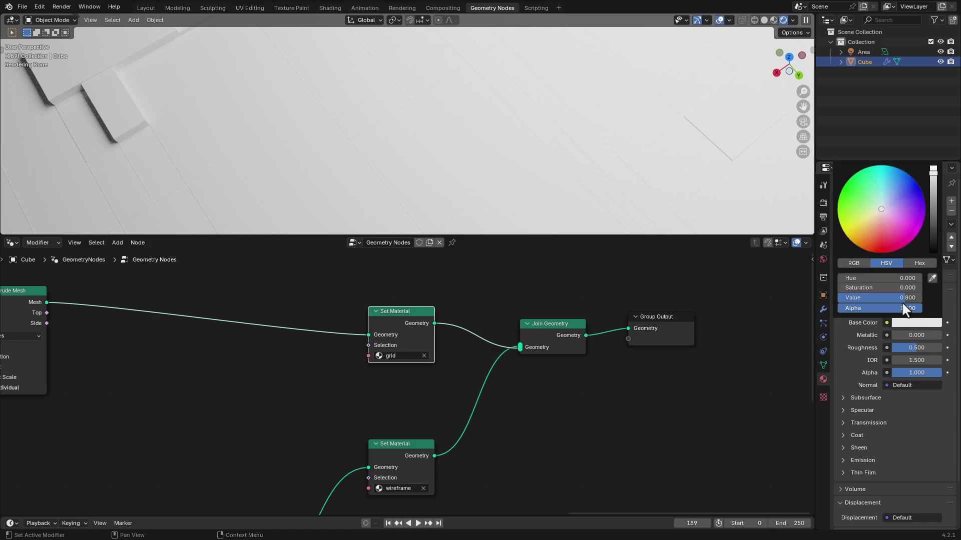
left_click(869, 231)
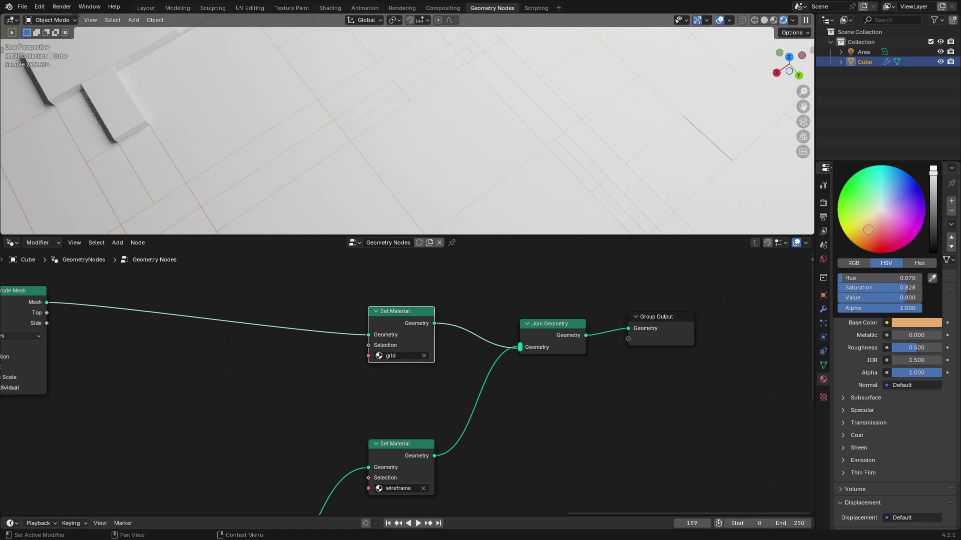
mouse_move(902, 336)
left_mouse_down()
mouse_move(953, 336)
mouse_move(902, 351)
left_mouse_up()
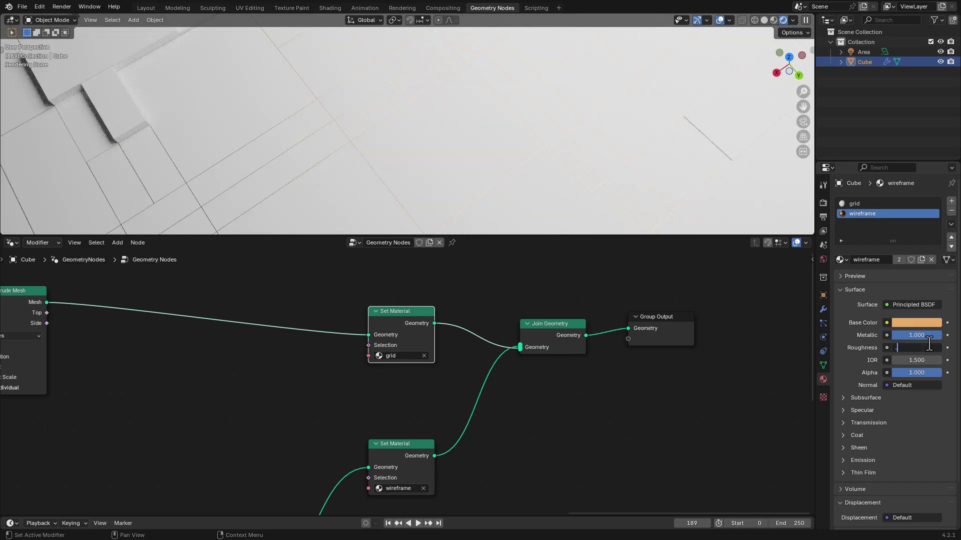
key("Return")
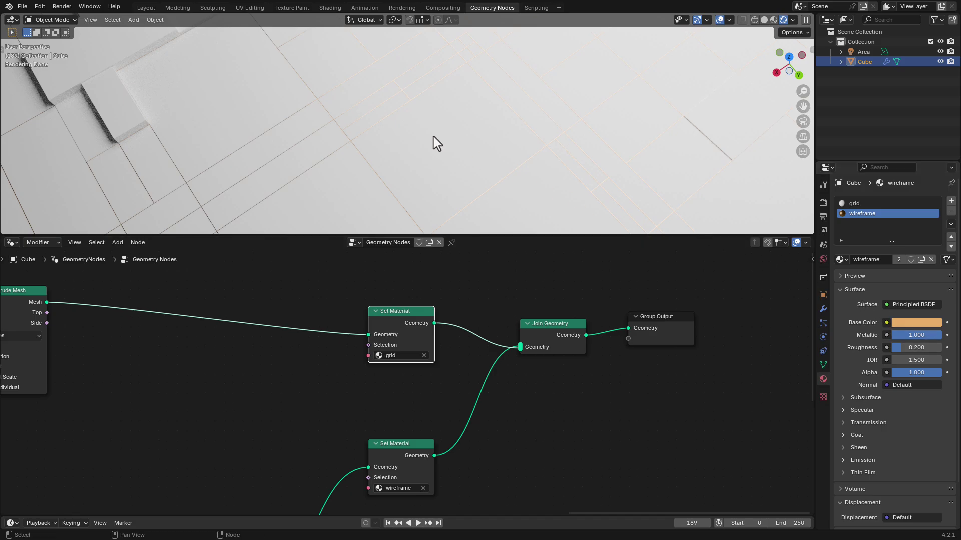
scroll(390, 149, "down", 2)
scroll(390, 148, "down", 2)
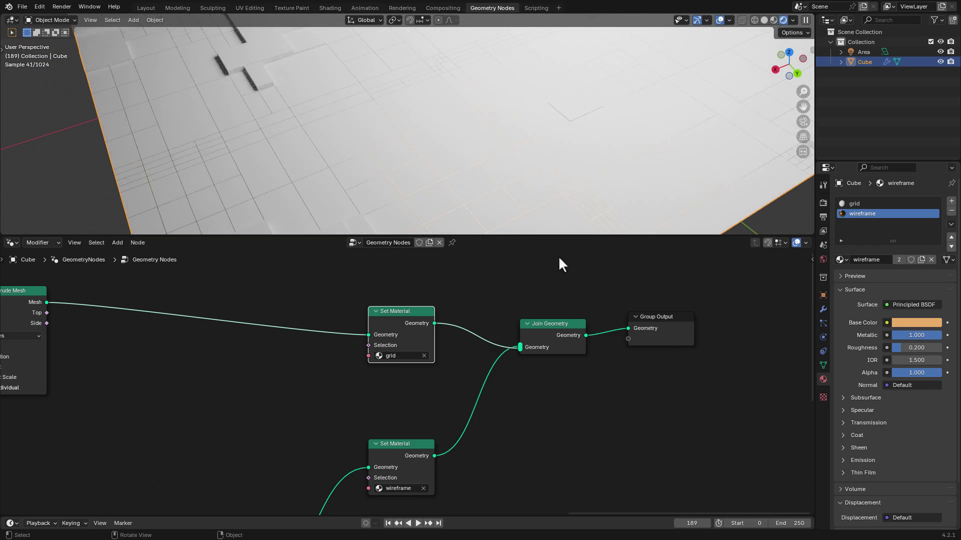
- Move the grid Set Material node closer to Extrude Mesh and add a third material named Grid 01
middle_click_drag(500, 382, 512, 407)
left_click_drag(399, 356, 319, 335)
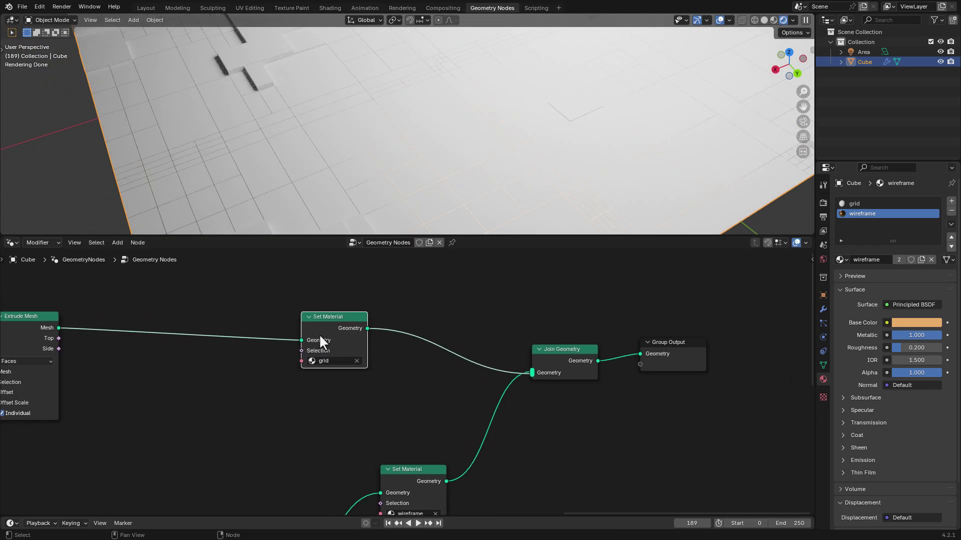
left_click(850, 205)
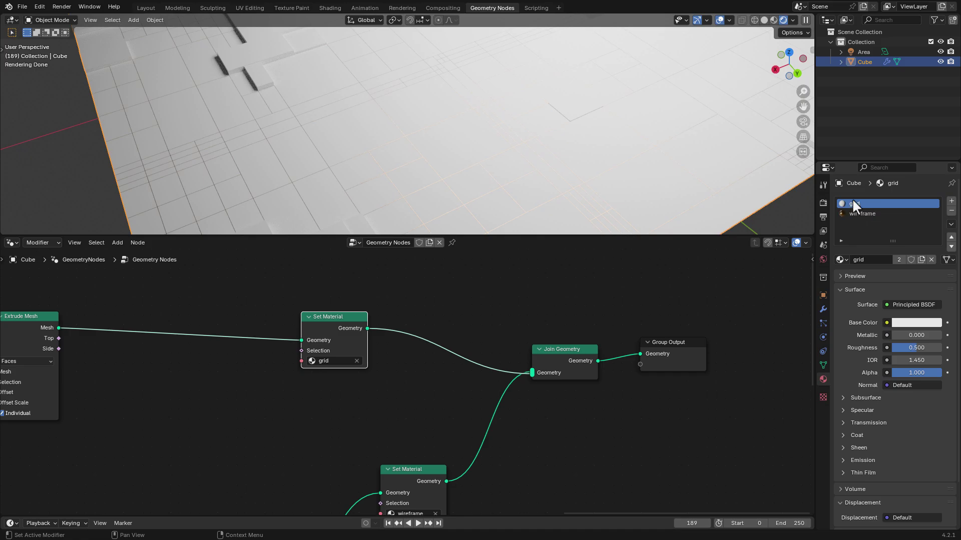
left_click(951, 201)
left_click(882, 259)
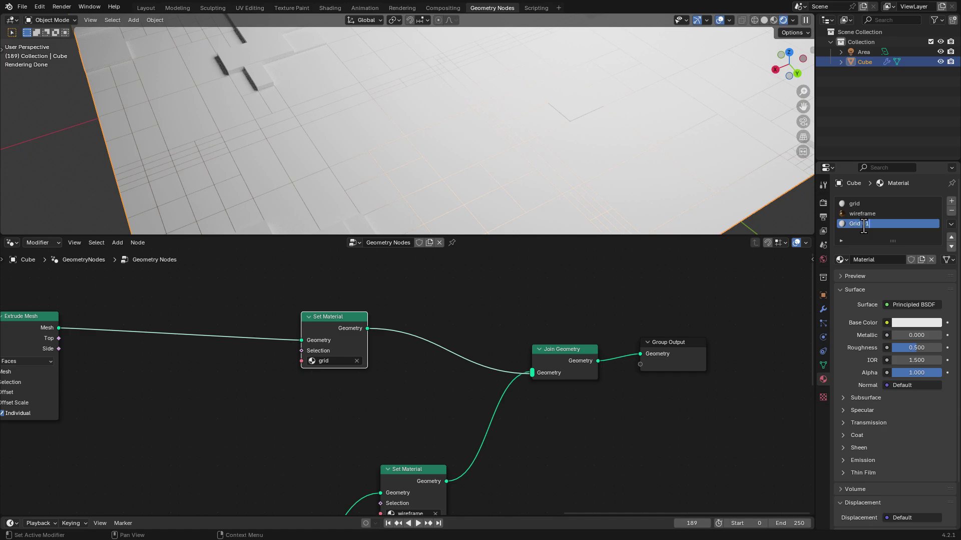
key("Return")
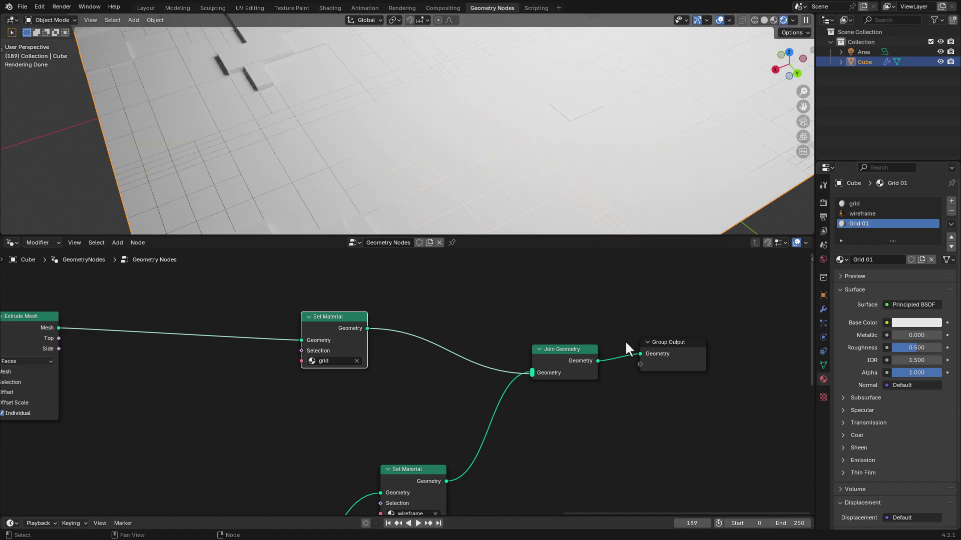
- Duplicate the grid Set Material node, insert the copy directly after it, and assign the Grid 01 material to the copy
scroll(380, 358, "up", 3)
left_click_drag(308, 313, 285, 303)
left_click(285, 302)
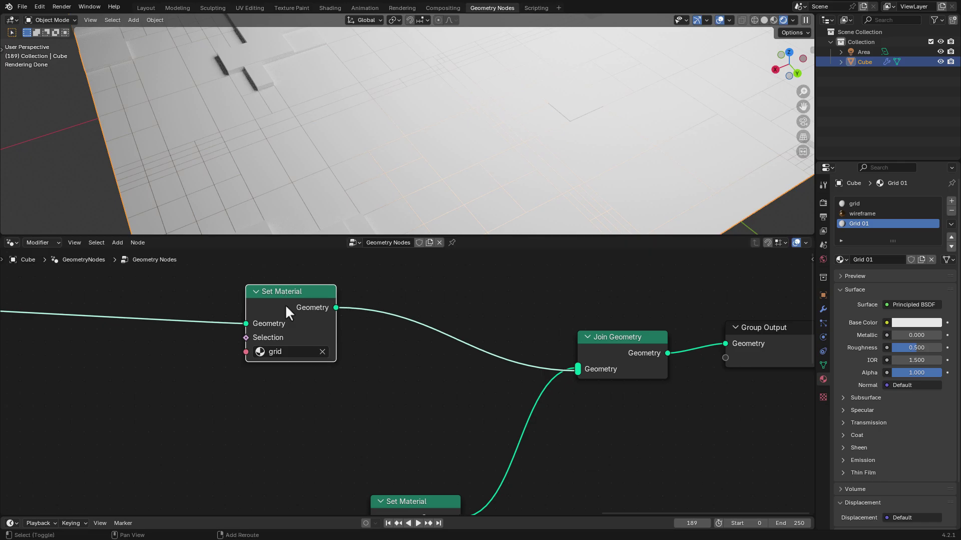
key("shift+d")
left_click(402, 309)
left_click(390, 355)
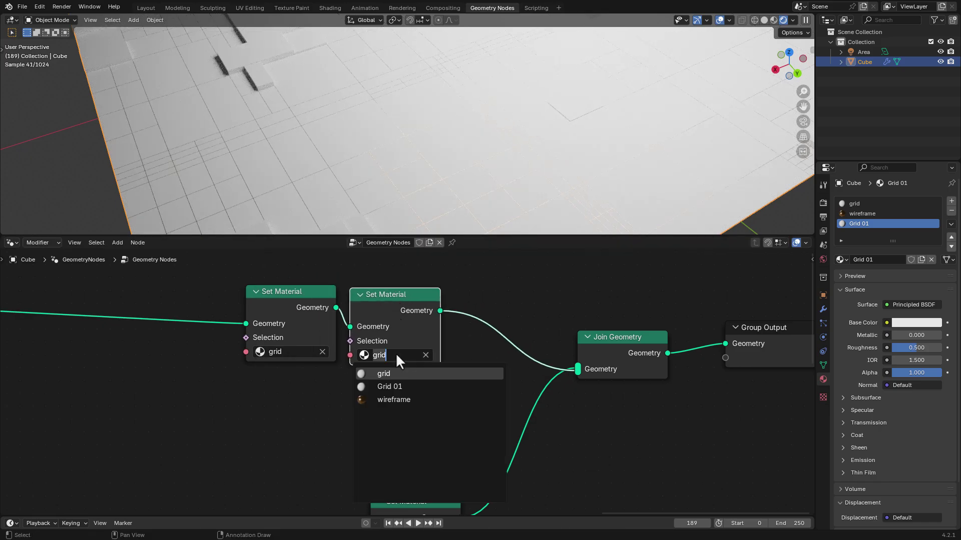
left_click(402, 387)
left_click_drag(389, 315, 390, 313)
- Change the grid material's base color to a very dark teal with a value of about 0.018
left_click(863, 202)
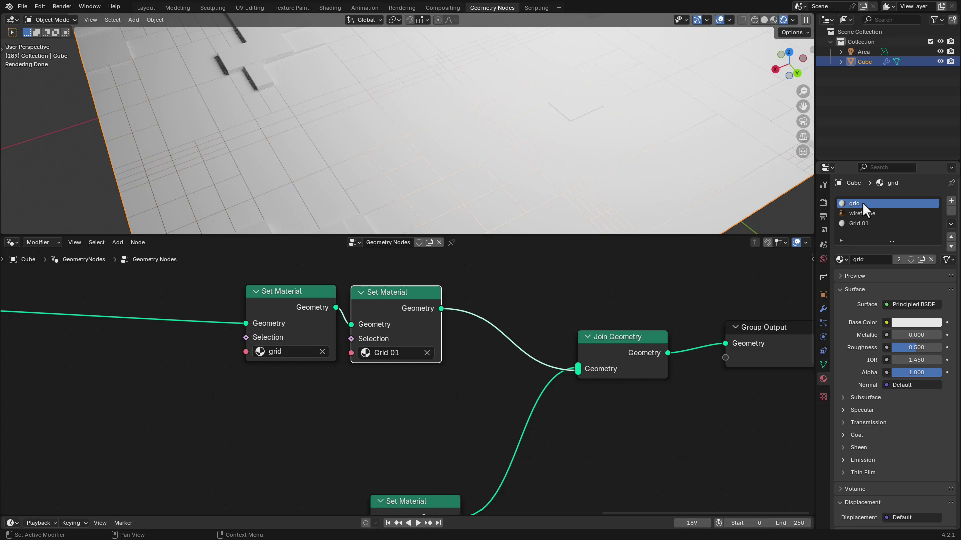
left_click(909, 324)
left_click(885, 178)
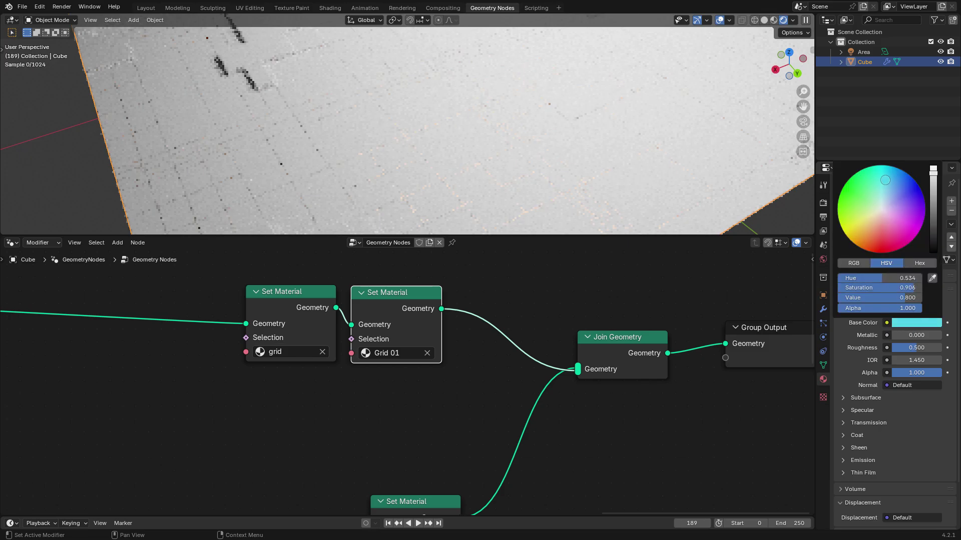
left_click_drag(931, 174, 934, 243)
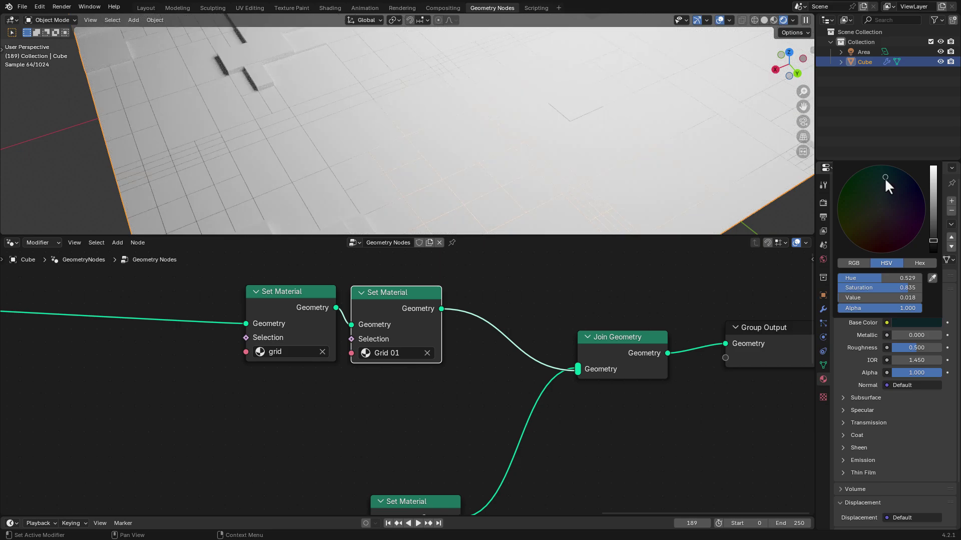
left_click_drag(885, 178, 882, 173)
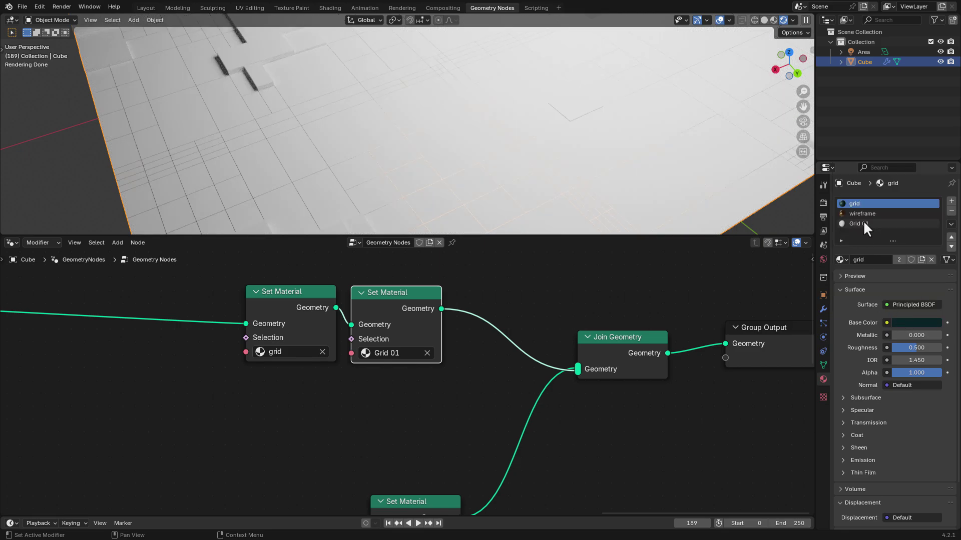
- Change the Grid 01 material's base color to orange with hue 0.045 and saturation 0.872
left_click(857, 224)
left_click(912, 323)
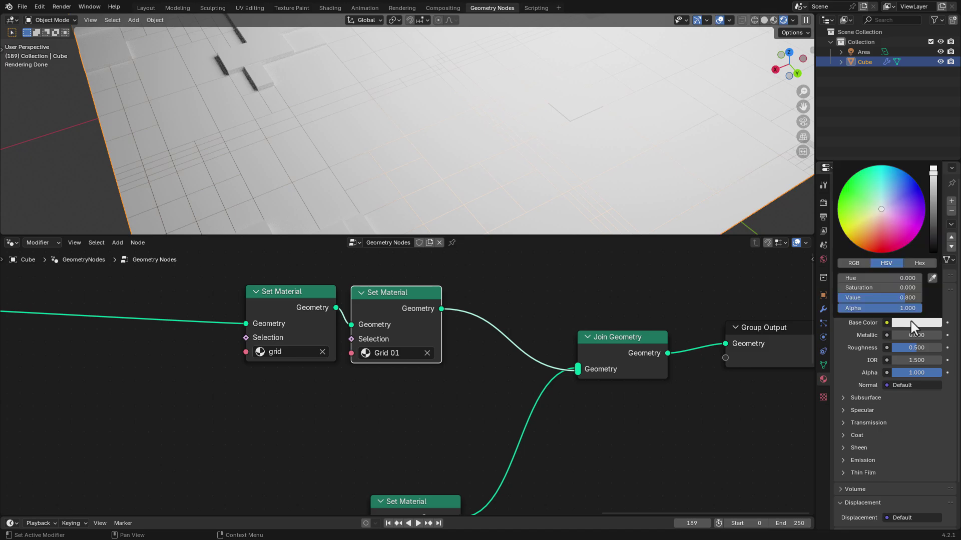
left_click_drag(871, 232, 871, 234)
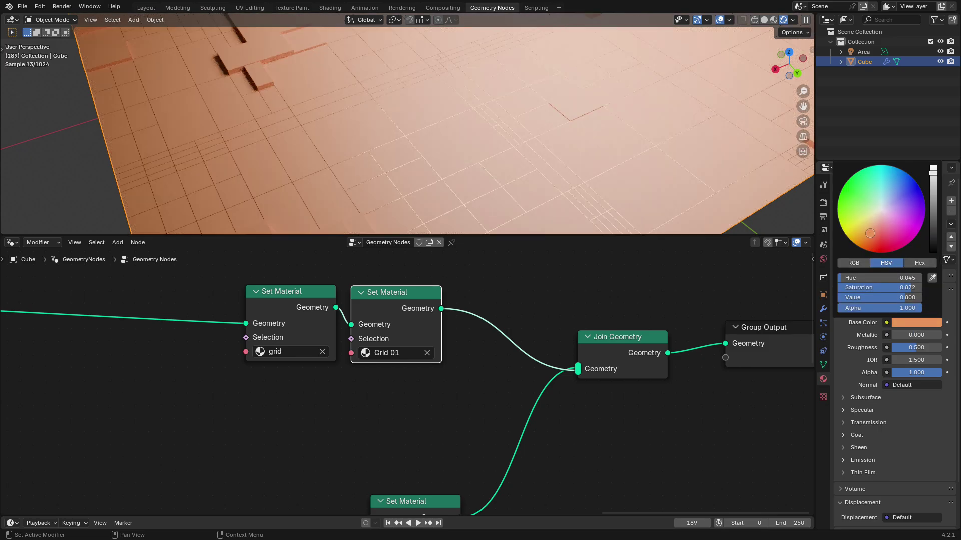
scroll(450, 147, "down", 3)
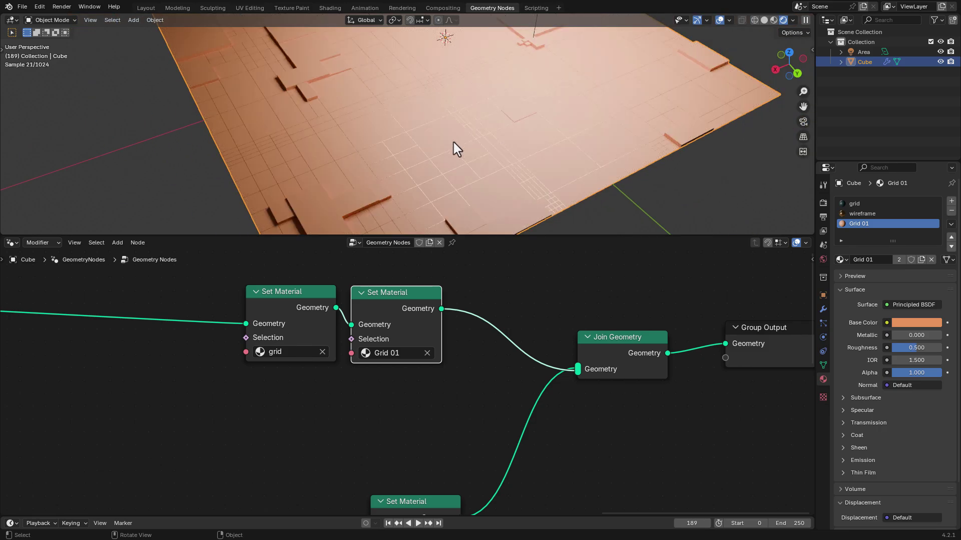
- Add a second Color Ramp fed by the Noise Texture's Fac output and place it below the link to the Set Material nodes
middle_click_drag(317, 398, 400, 426)
scroll(301, 412, "down", 3)
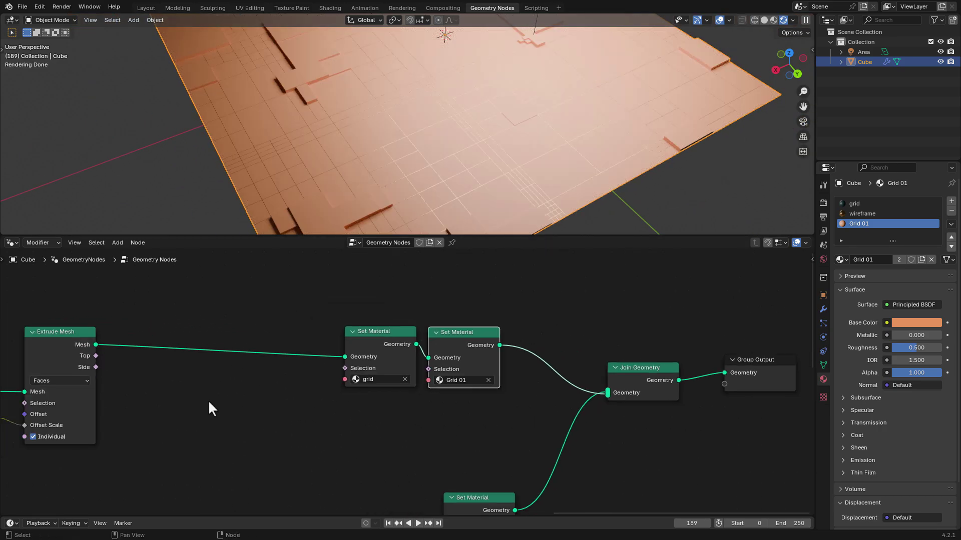
middle_click_drag(199, 385, 471, 362)
scroll(222, 388, "down", 2)
scroll(217, 387, "down", 3, "shift")
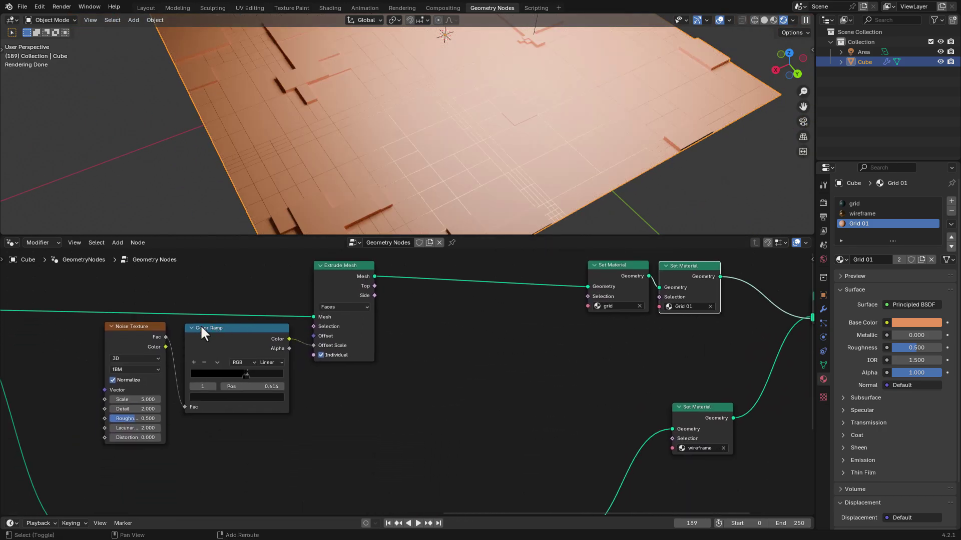
left_click_drag(166, 337, 488, 341)
type("col")
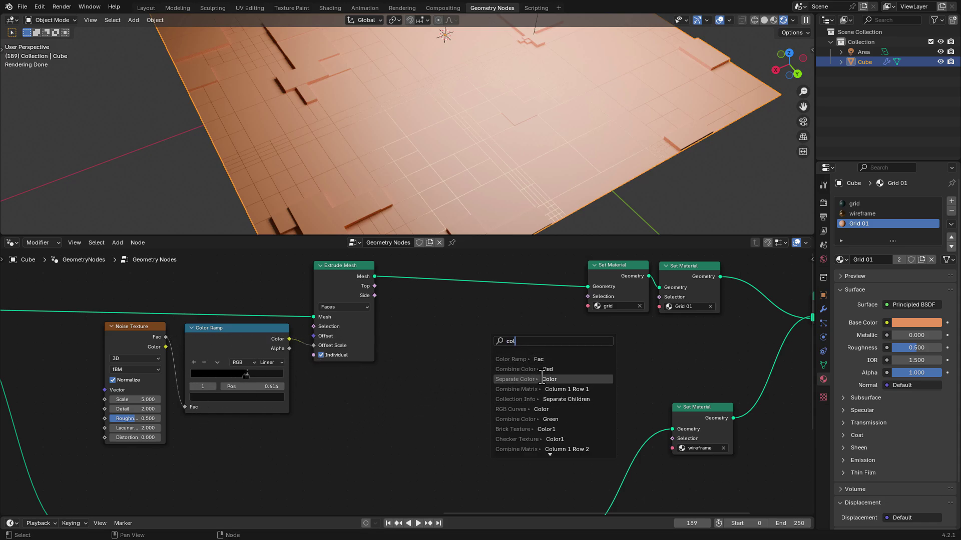
left_click(522, 359)
left_click(487, 346)
- Set the new Color Ramp to Constant with its white stop at 0.468, and connect its Color output to the Grid 01 Set Material's Selection
scroll(547, 342, "up", 3)
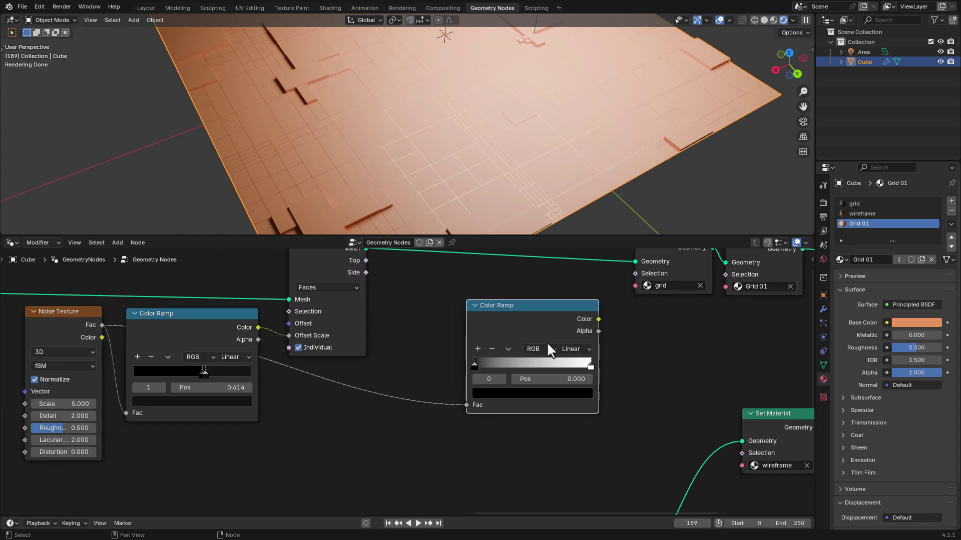
scroll(439, 331, "up", 2)
left_click(473, 332)
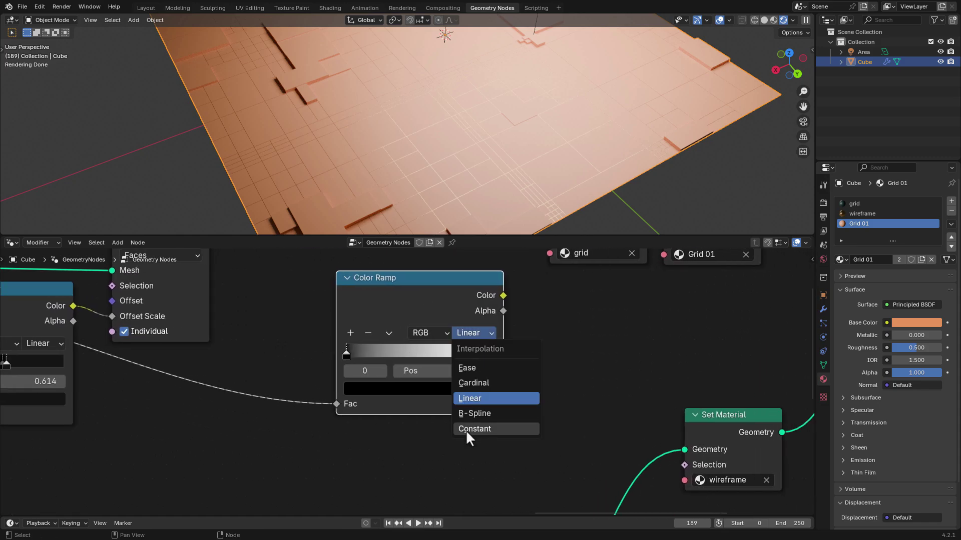
left_click(468, 430)
left_click(492, 355)
scroll(410, 354, "up", 3)
scroll(409, 355, "right", 2)
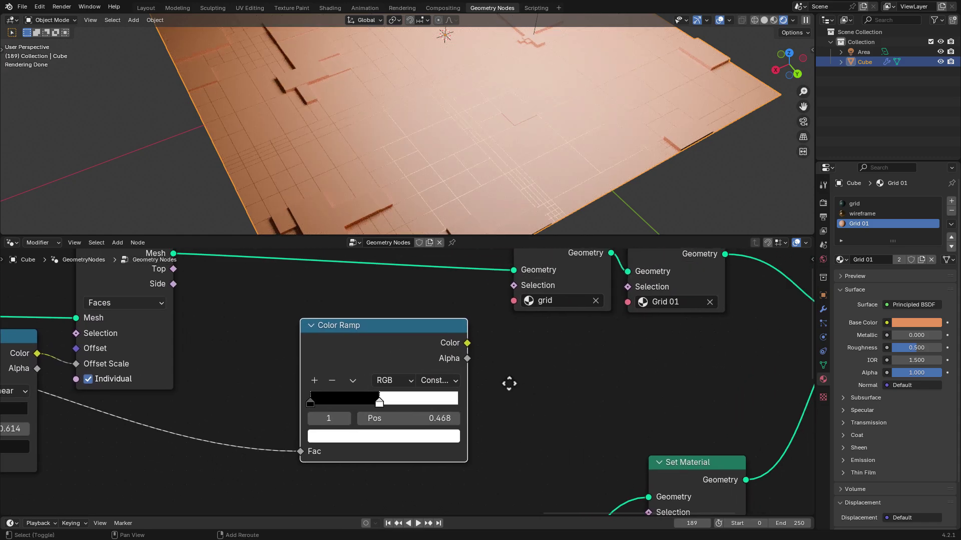
left_click_drag(458, 355, 624, 296)
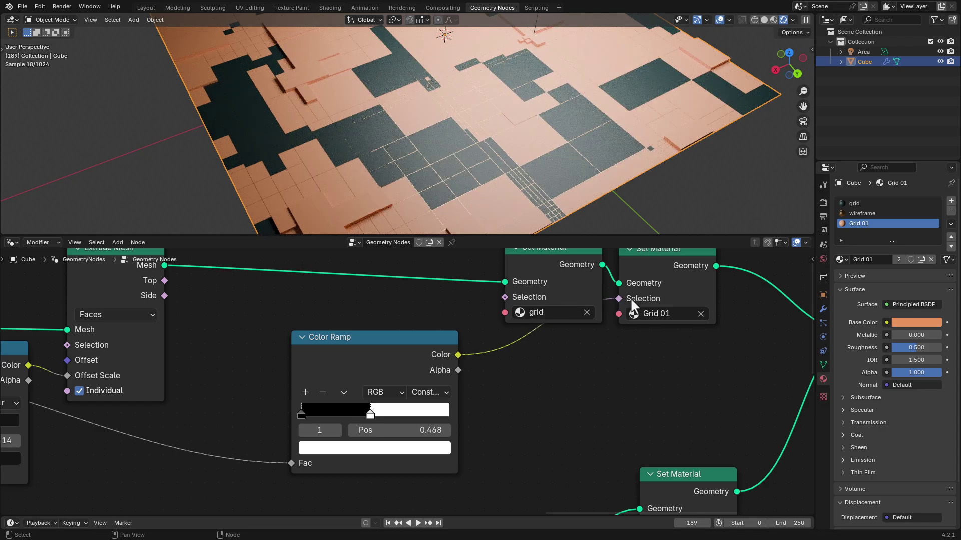
scroll(329, 424, "up", 2)
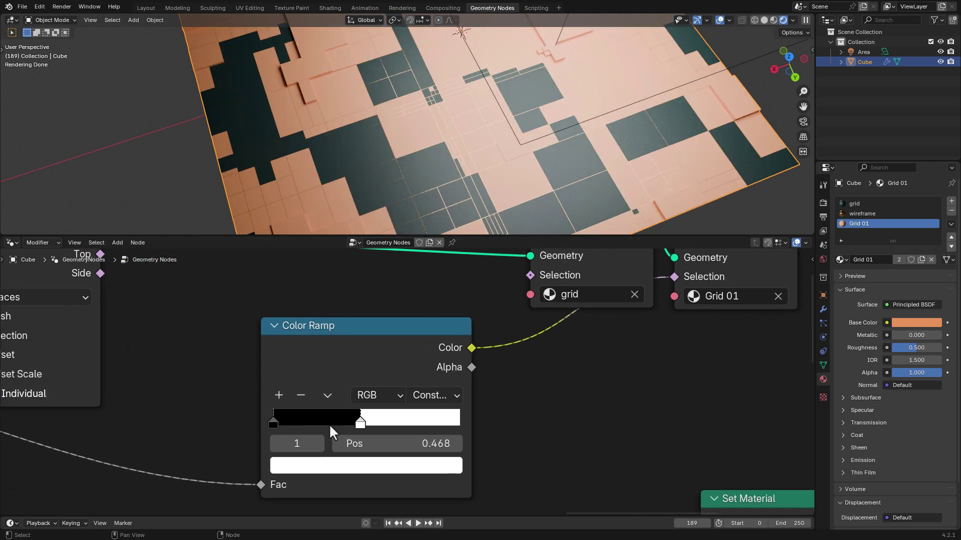
- Move the second Color Ramp's white stop to 0.564 and play the animation to preview the orange block distribution
mouse_move(362, 420)
left_mouse_down()
mouse_move(344, 423)
mouse_move(380, 419)
left_mouse_up()
scroll(516, 128, "down", 5)
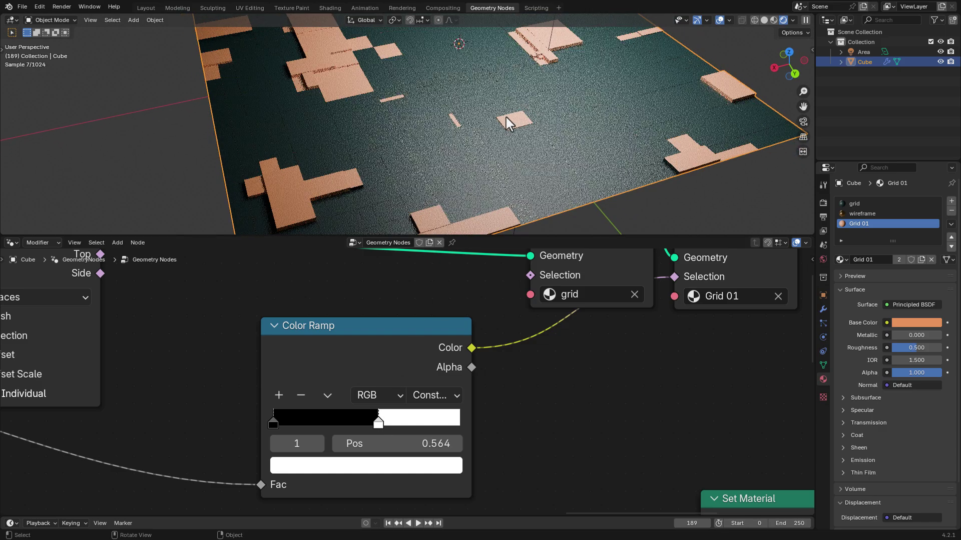
key("space")
middle_click_drag(516, 138, 456, 140)
scroll(473, 163, "up", 5)
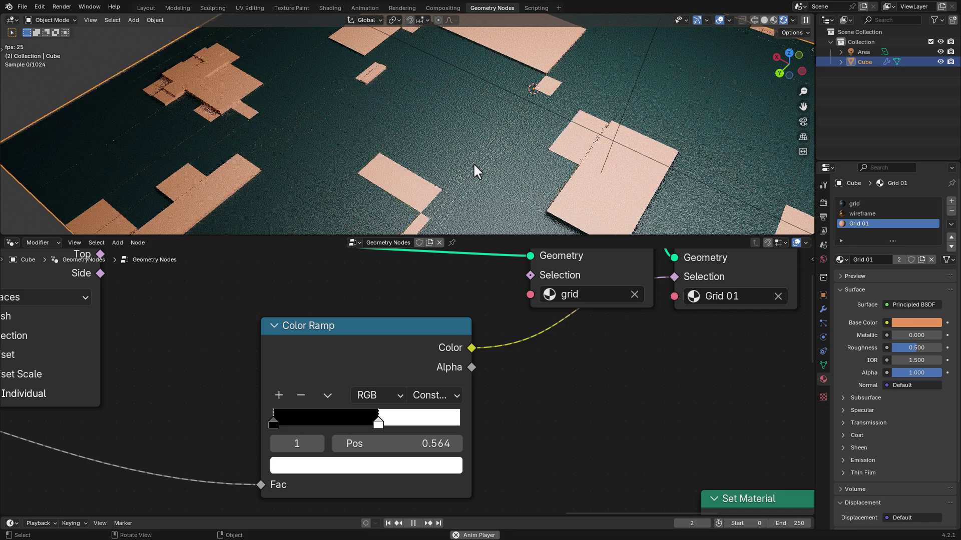
key("space")
- Set the Grid 01 material's metallic to 1.000 and roughness to about 0.371
middle_click_drag(464, 185, 516, 155)
scroll(399, 172, "up", 6)
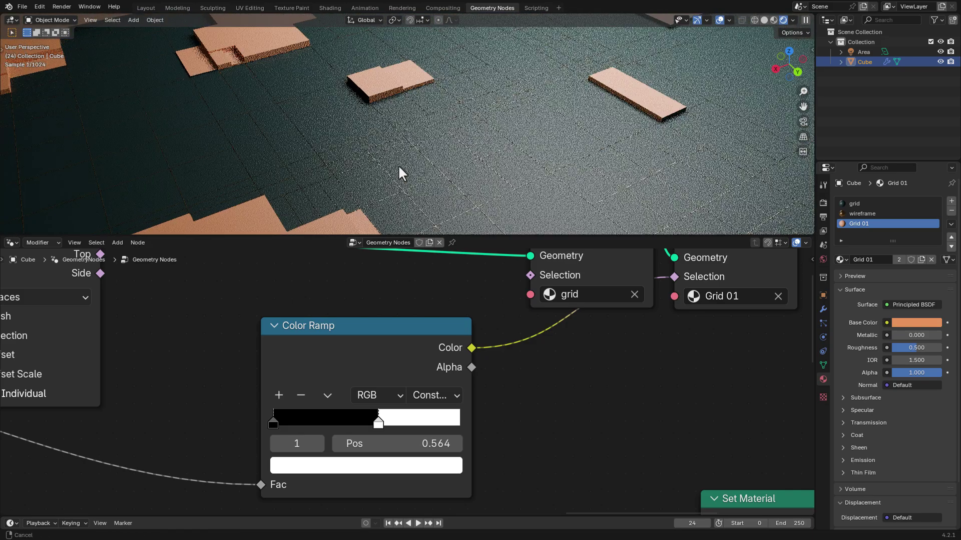
scroll(388, 182, "down", 5)
middle_click_drag(388, 177, 446, 153)
scroll(466, 126, "down", 3)
middle_click_drag(509, 141, 500, 158, "shift")
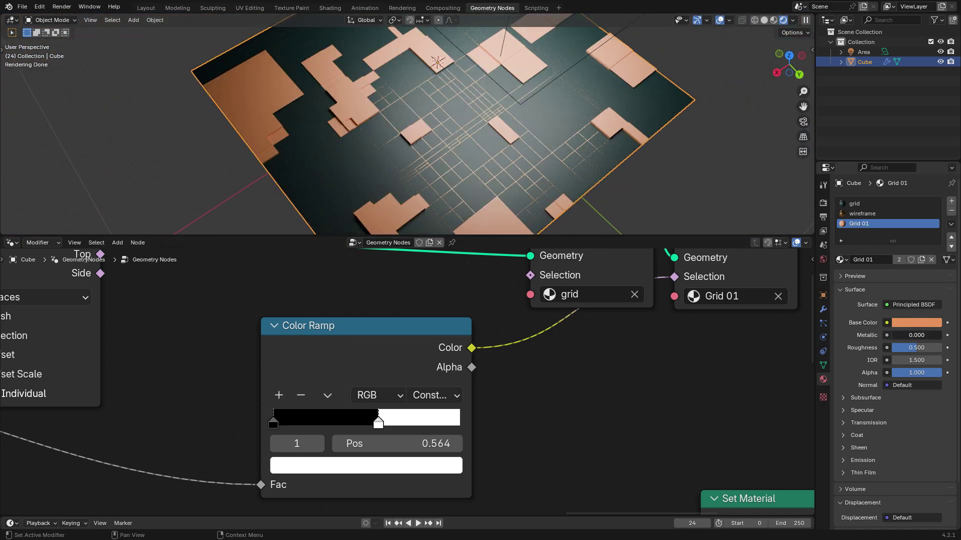
mouse_move(905, 336)
left_mouse_down()
mouse_move(954, 335)
mouse_move(908, 348)
left_mouse_up()
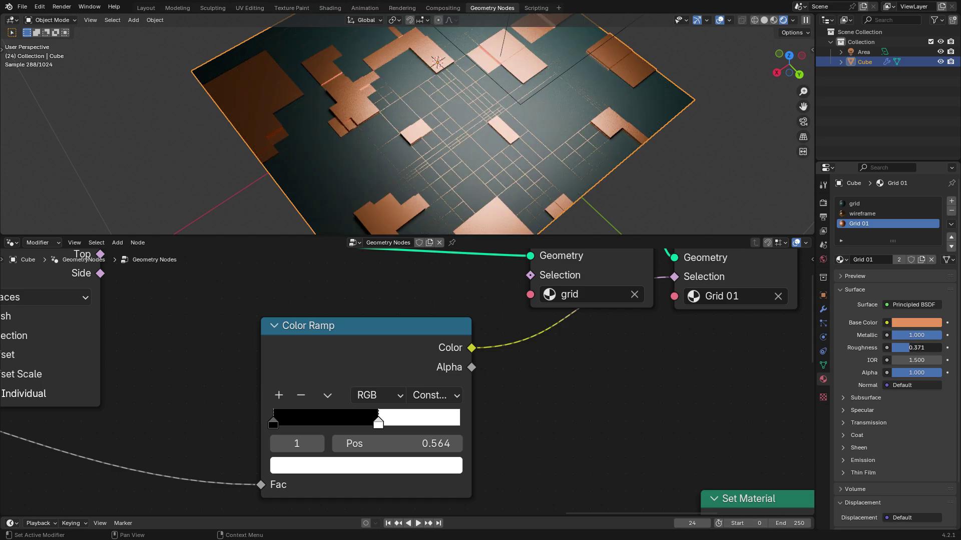
scroll(396, 177, "down", 1)
middle_click_drag(401, 169, 397, 163, "shift")
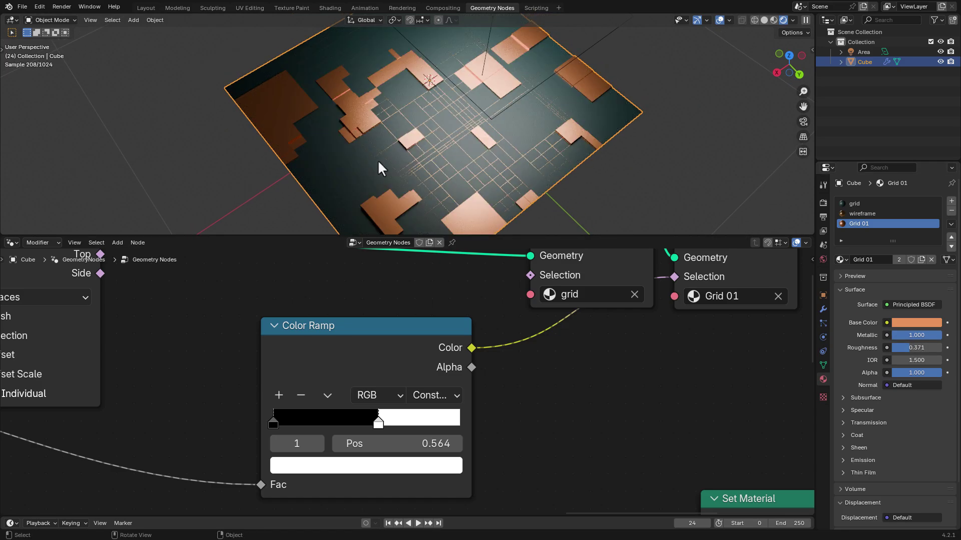
- Switch to the Shading workspace, show the viewport in rendered shading, and display the Grid 01 material's properties
left_click(323, 9)
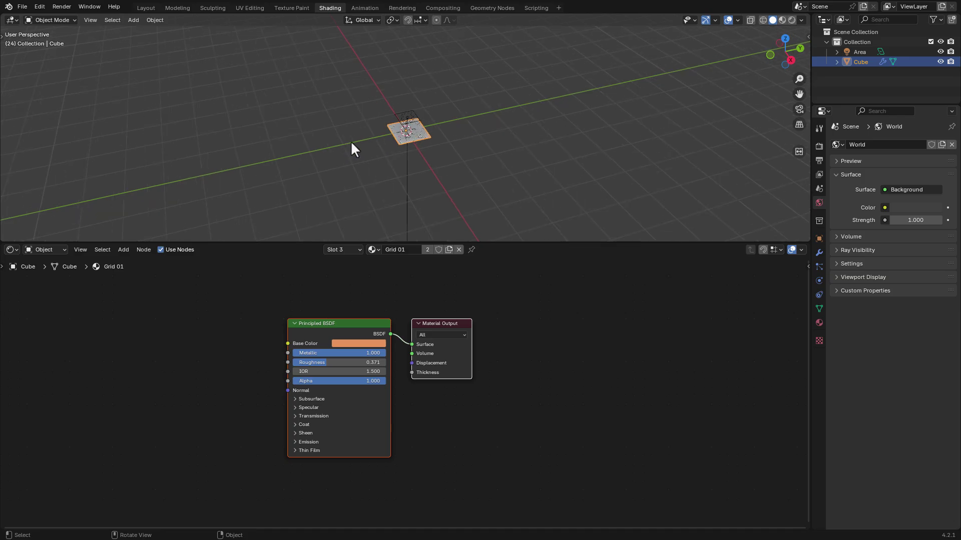
scroll(380, 160, "up", 3)
middle_click_drag(408, 172, 461, 153)
key("z")
left_click(440, 41)
scroll(429, 154, "up", 5)
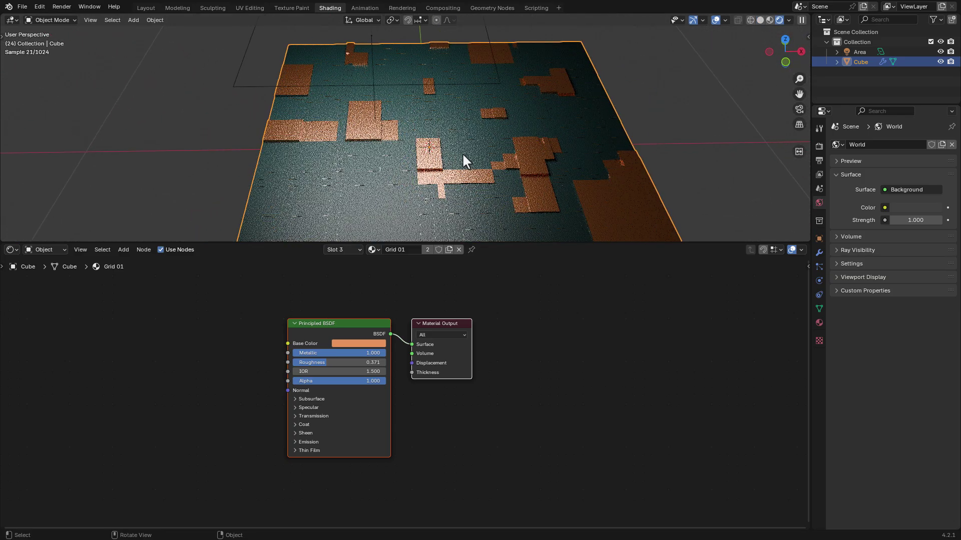
left_click(819, 322)
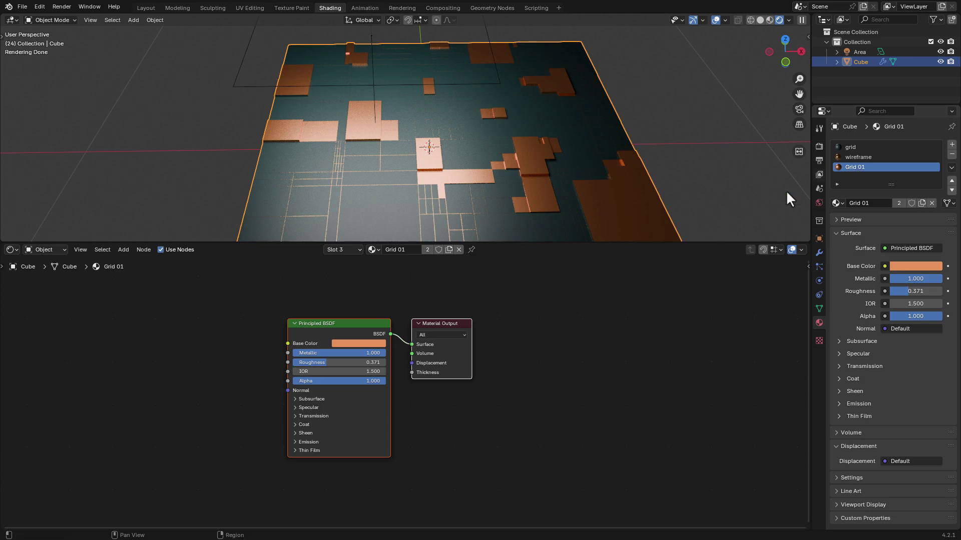
- Add a Noise Texture node to the Grid 01 shader, well before the Principled BSDF
middle_click_drag(221, 332, 330, 327)
scroll(361, 164, "up", 6)
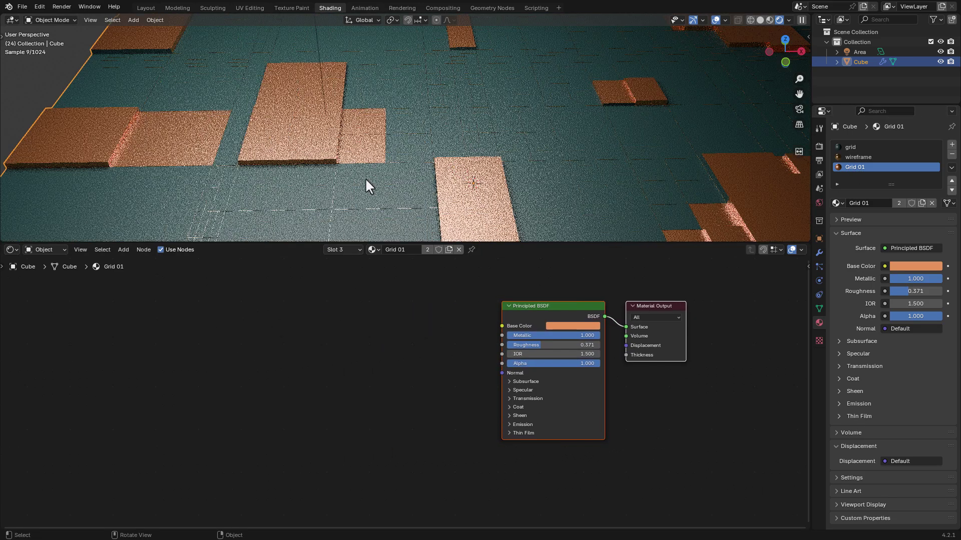
middle_click_drag(367, 187, 418, 177)
middle_click_drag(330, 388, 393, 366, "shift")
key("shift+a")
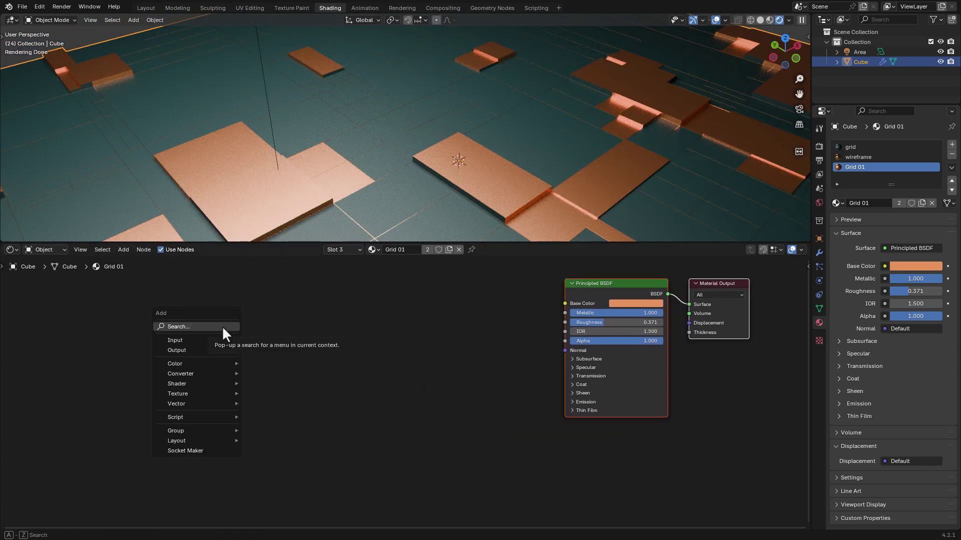
left_click(224, 328)
type("noi")
left_click(285, 344)
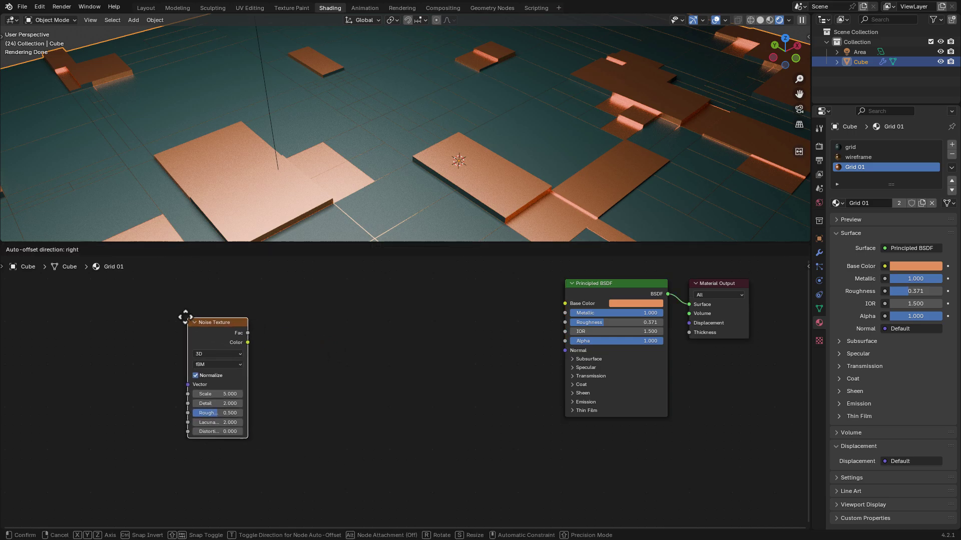
left_click(184, 319)
middle_click_drag(209, 343, 244, 336)
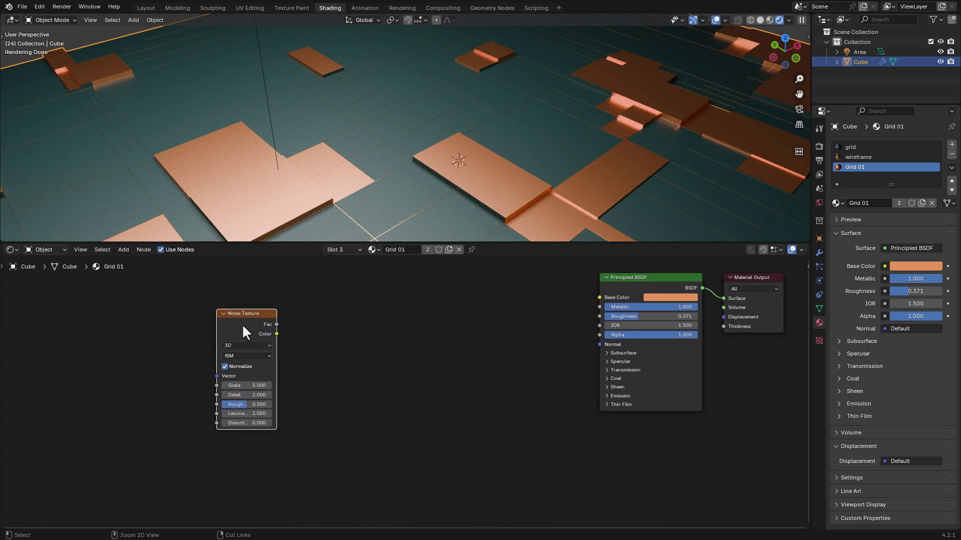
- Add Texture Coordinate and Mapping nodes to the Noise Texture, feed Mapping from the Object output, and preview the noise on the surface
key("ctrl+t")
left_click_drag(234, 326, 236, 346)
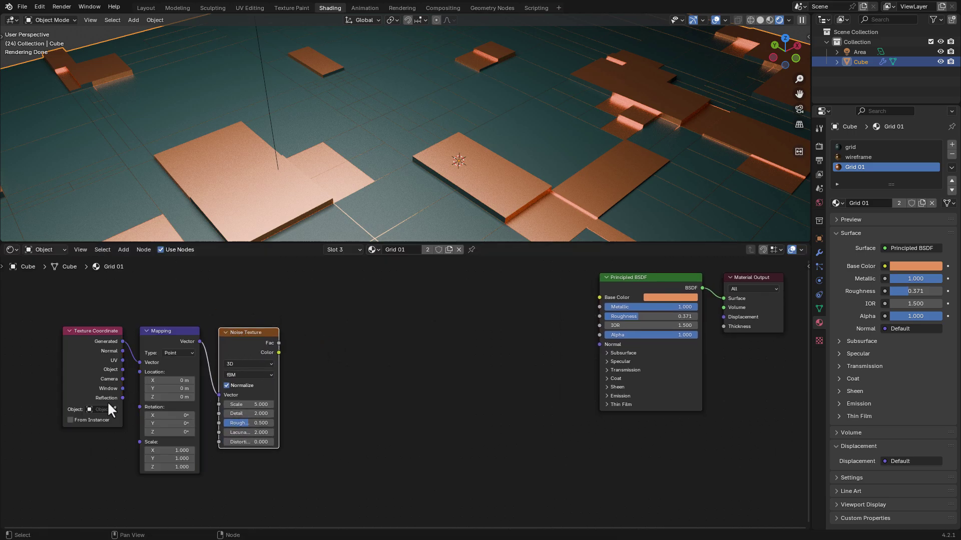
left_click_drag(122, 369, 135, 362)
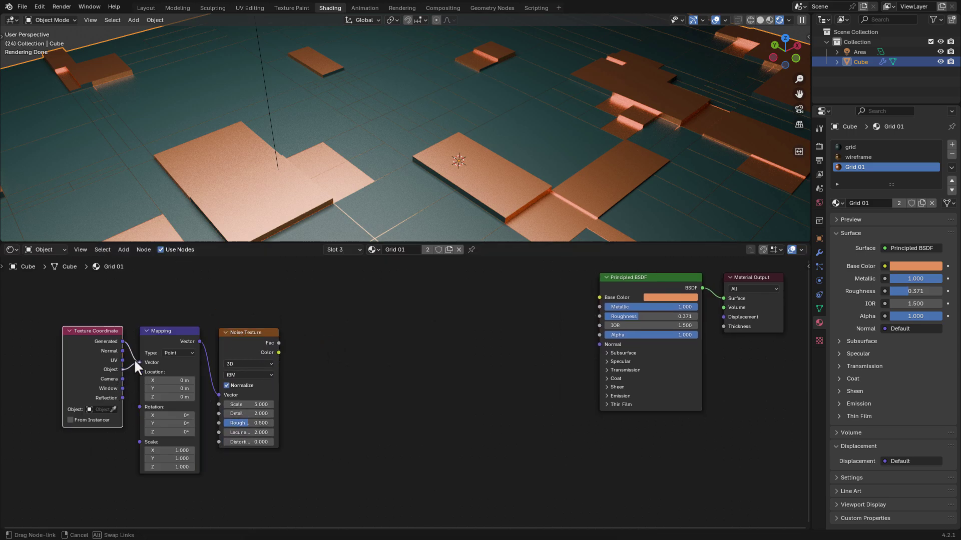
left_click(265, 344, "ctrl+shift")
- Set the Noise Texture's Scale to 900, Roughness to 1, and Detail to 4
scroll(363, 370, "up", 2)
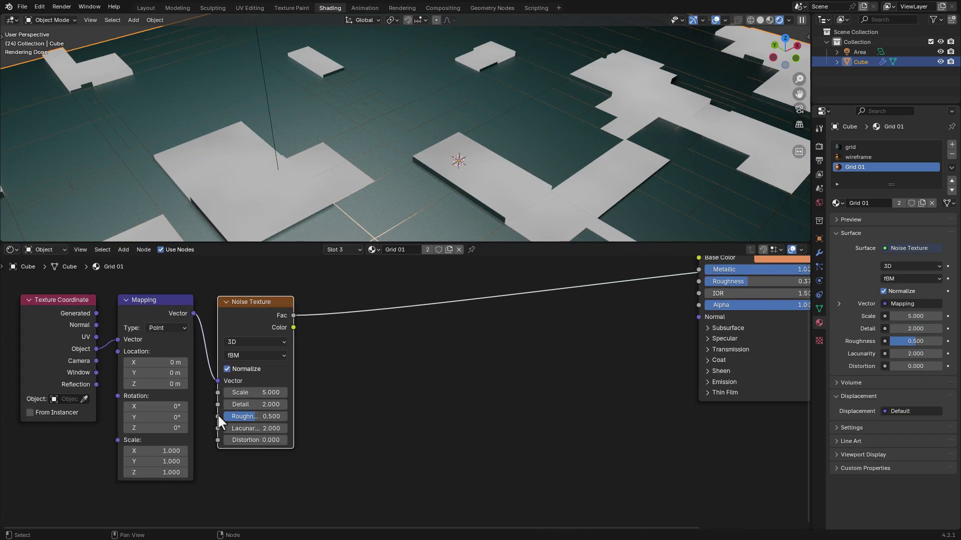
scroll(240, 393, "up", 1)
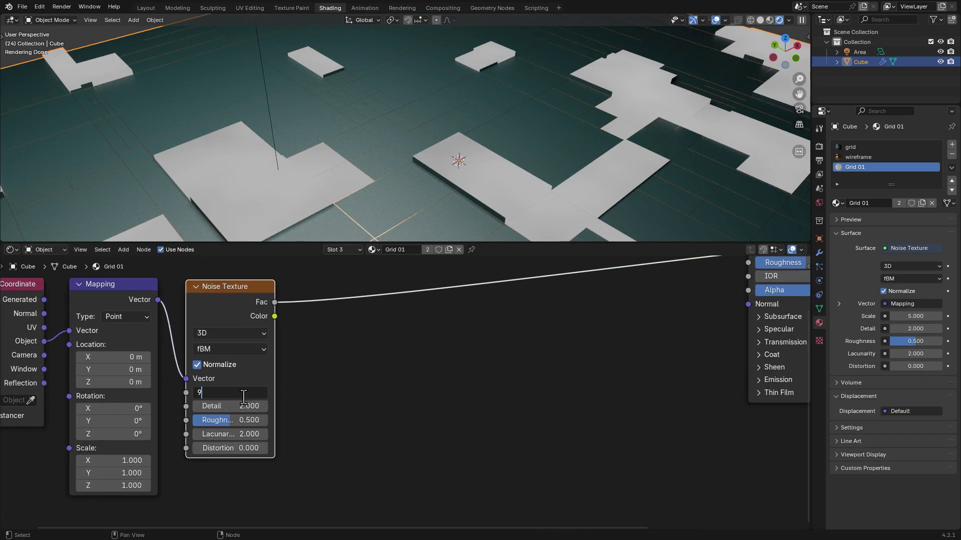
key("Return")
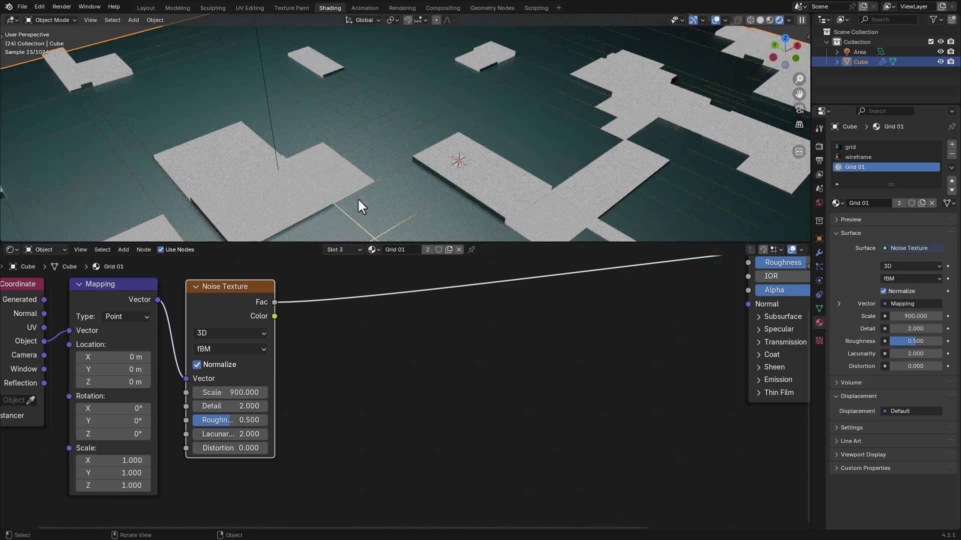
scroll(423, 151, "up", 4)
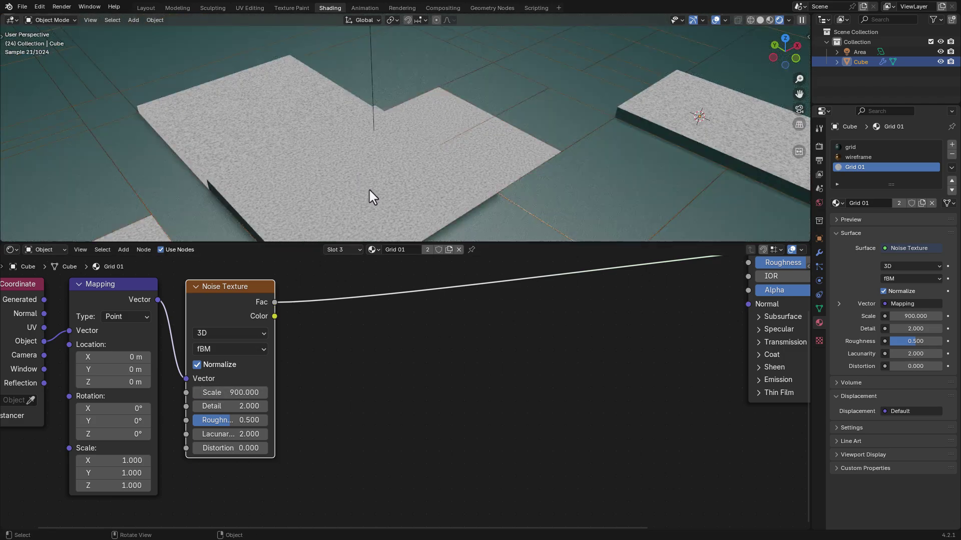
scroll(178, 441, "up", 1)
scroll(179, 440, "up", 1)
left_click_drag(170, 433, 250, 433)
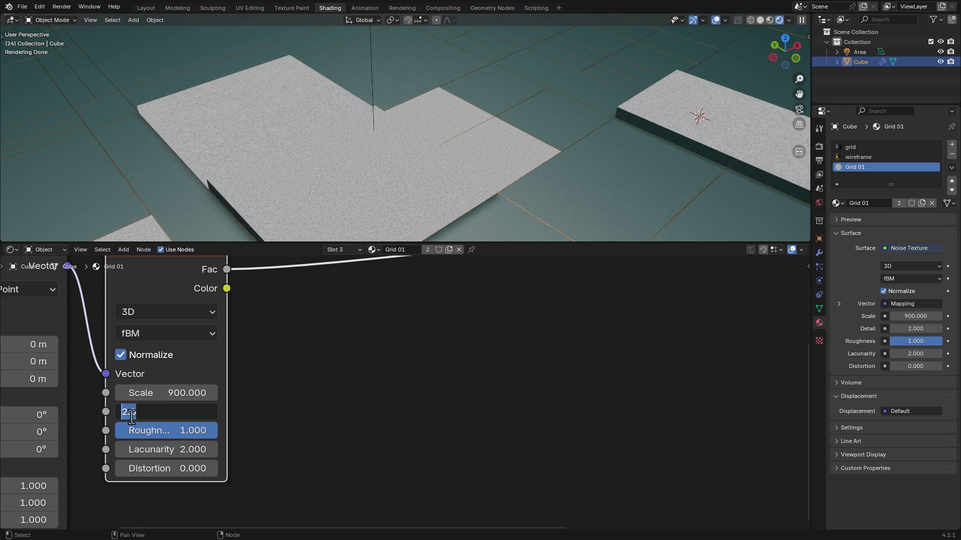
left_click(138, 416)
type("4")
key("Return")
middle_click_drag(340, 220, 334, 198)
middle_click_drag(270, 365, 260, 382)
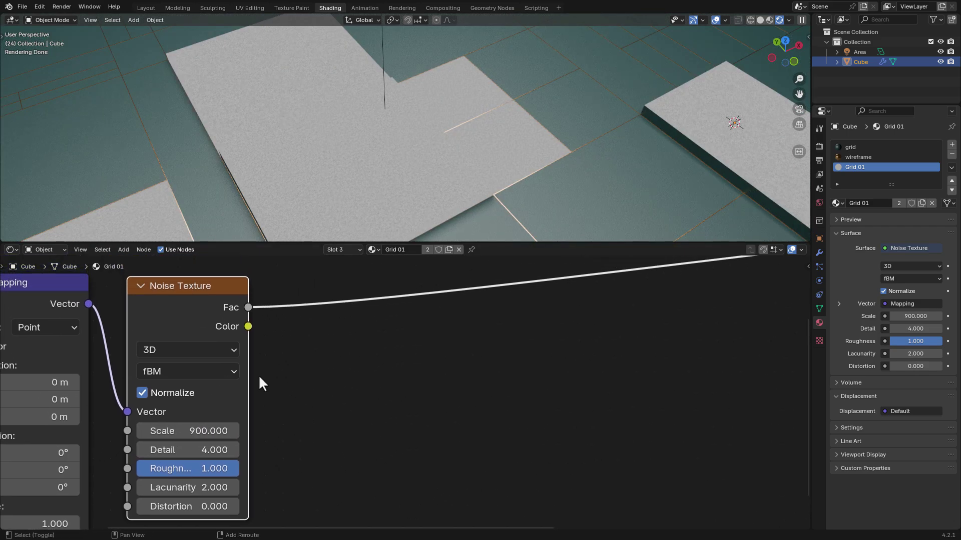
- Insert a Color Ramp node on the link coming out of the Noise Texture's Fac output
type("co")
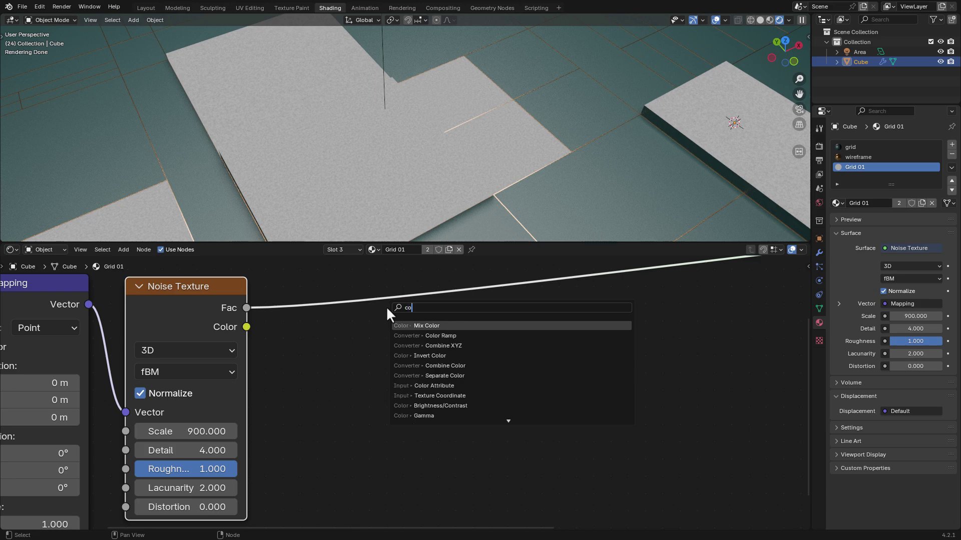
type("l")
left_click(447, 335)
left_click(385, 281)
left_click_drag(472, 303, 444, 301)
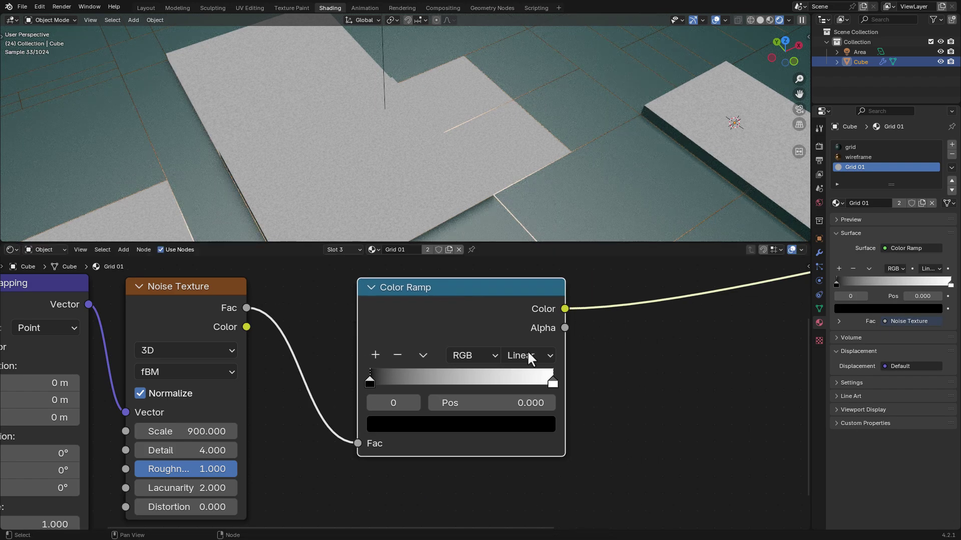
- Copy the orange base color to both Color Ramp stops, and darken the second stop to a brown with a value of about 0.229
middle_click_drag(589, 393, 418, 422)
scroll(424, 419, "down", 5)
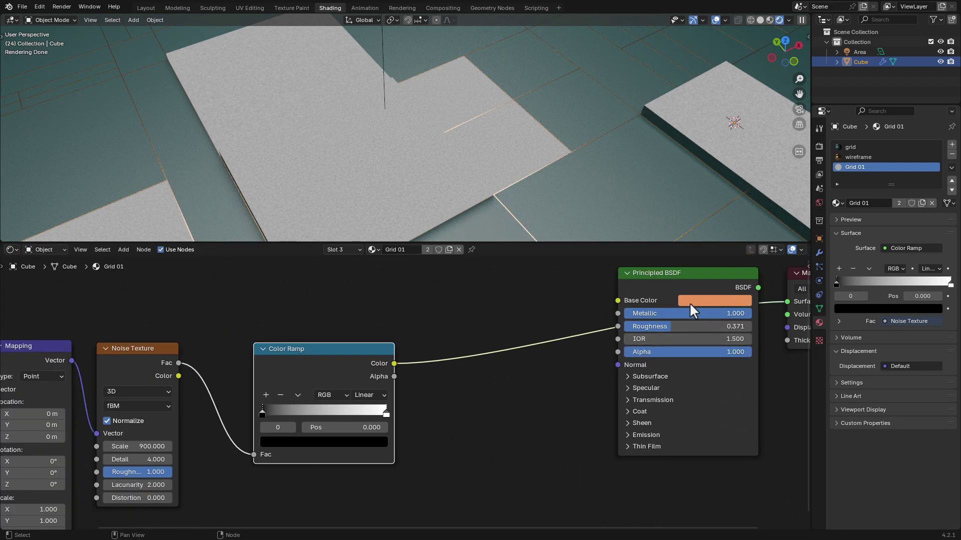
left_click_drag(319, 444, 320, 445)
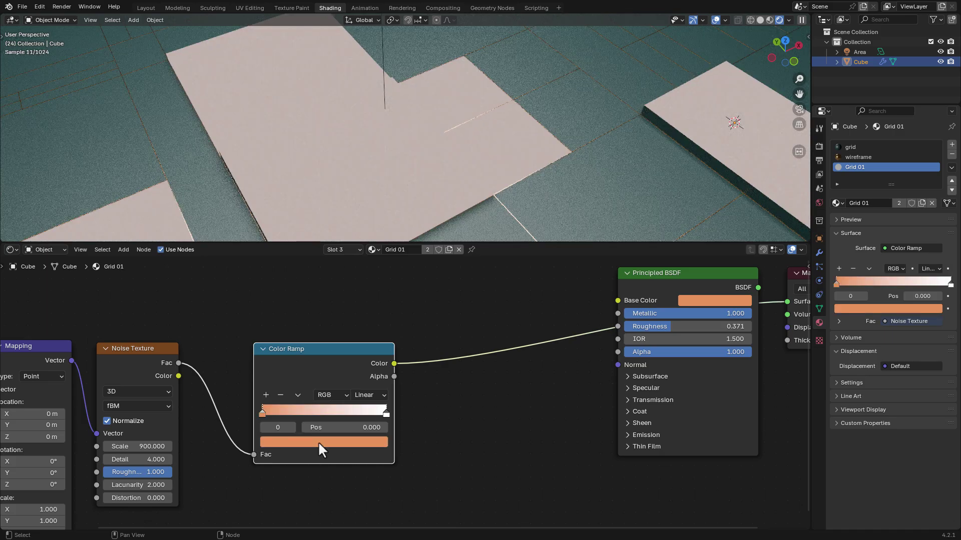
left_click(386, 413)
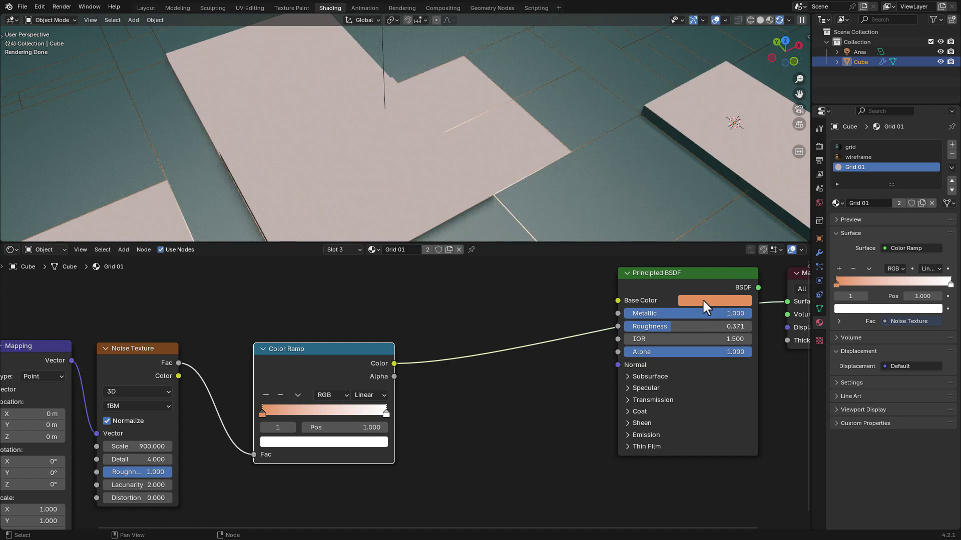
left_click_drag(349, 447, 349, 443)
left_click(349, 442)
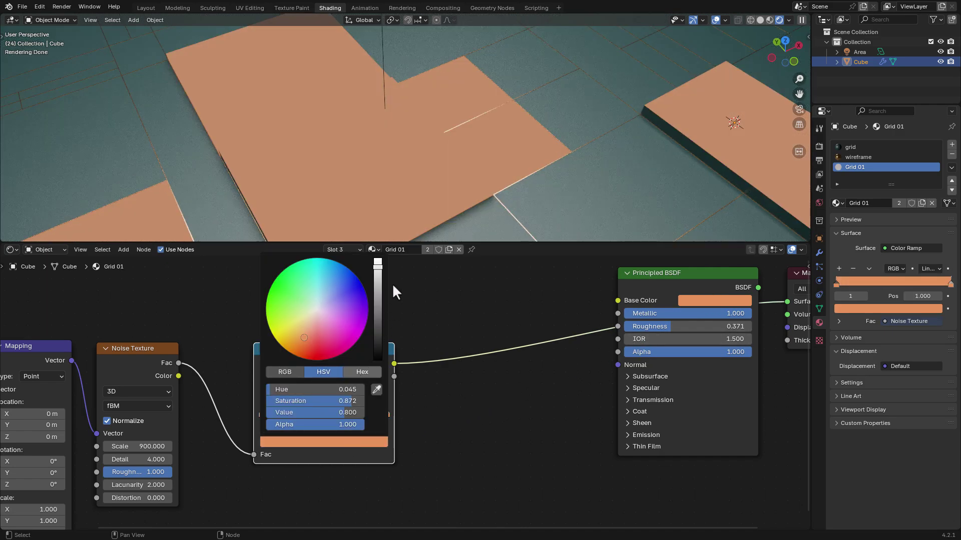
left_click_drag(379, 274, 377, 305)
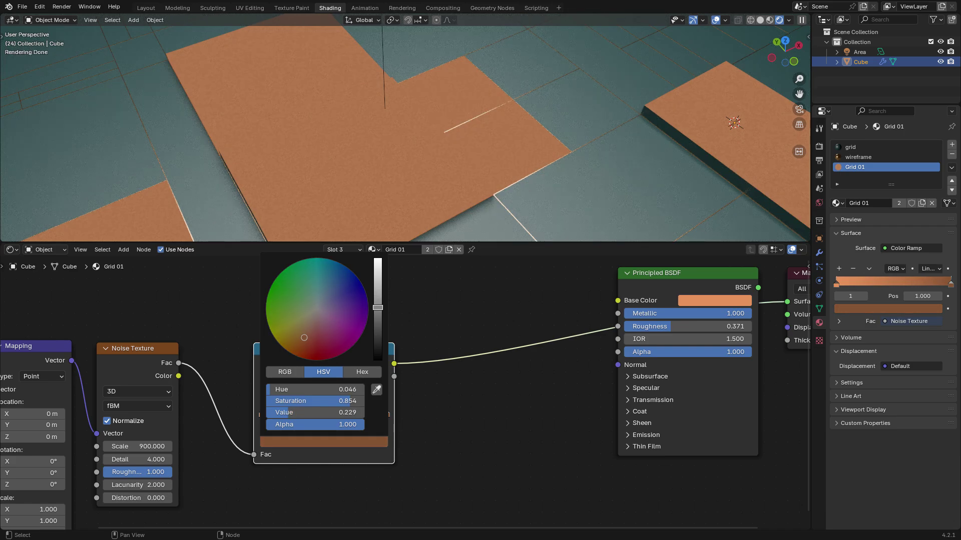
scroll(336, 167, "up", 2)
scroll(340, 171, "up", 2)
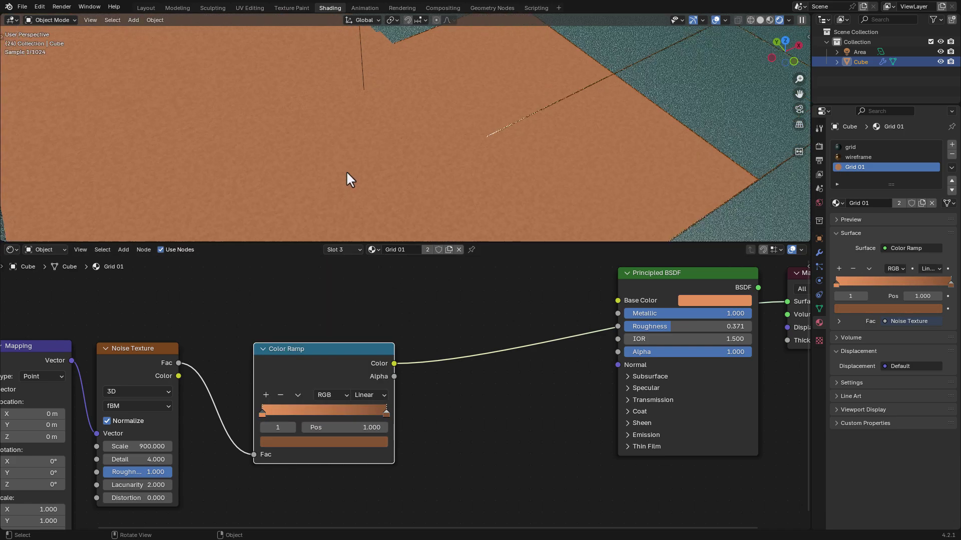
- Reconnect the Principled BSDF to the Material Output's Surface, and link the Color Ramp's Color output to its Base Color
left_click(698, 286, "ctrl+shift")
left_click_drag(699, 284, 662, 302)
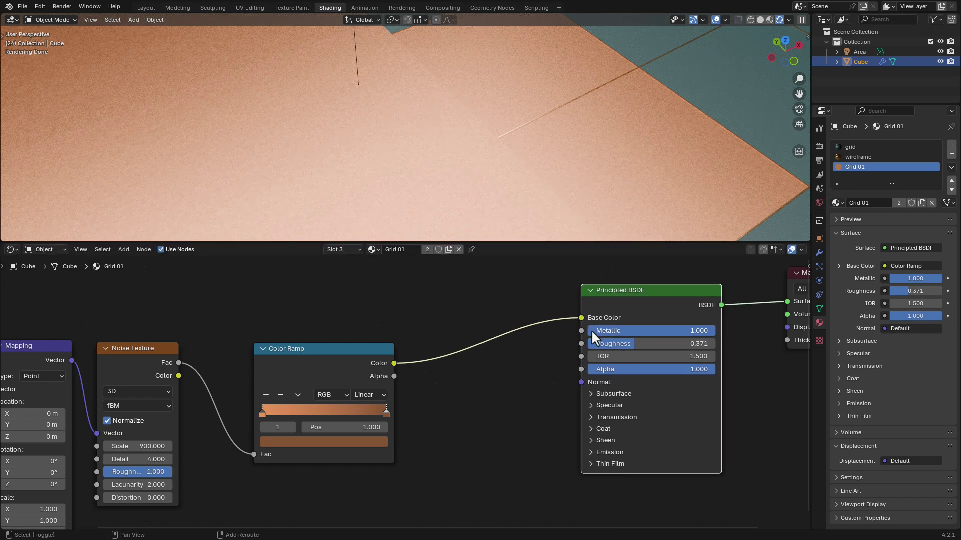
- Set the Grid 01 Principled BSDF's roughness to 0.25
middle_click_drag(621, 356, 500, 368)
scroll(500, 368, "up", 2)
left_click_drag(527, 350, 516, 350)
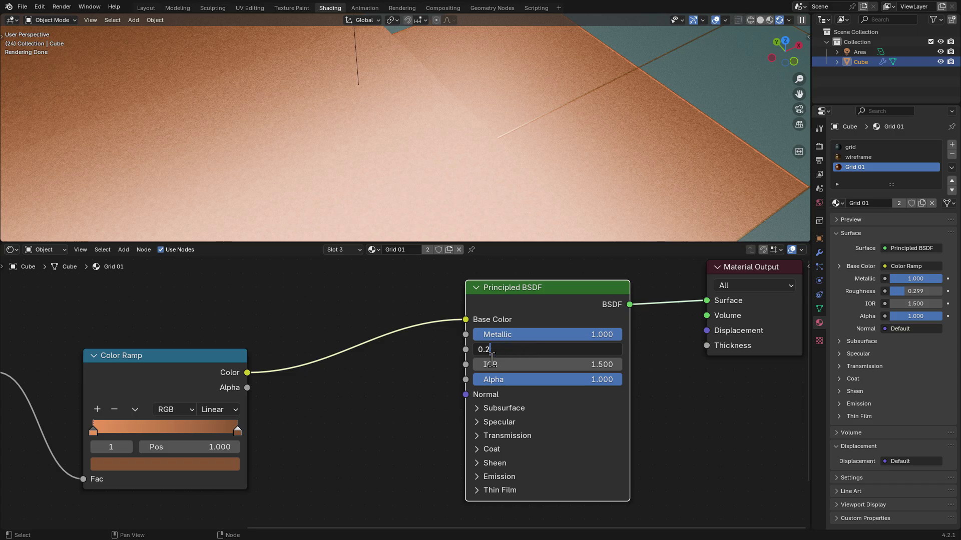
type("0.25")
key("Return")
- Check the orange blocks from farther away and set the Principled BSDF's roughness to 0.3
scroll(415, 153, "down", 5)
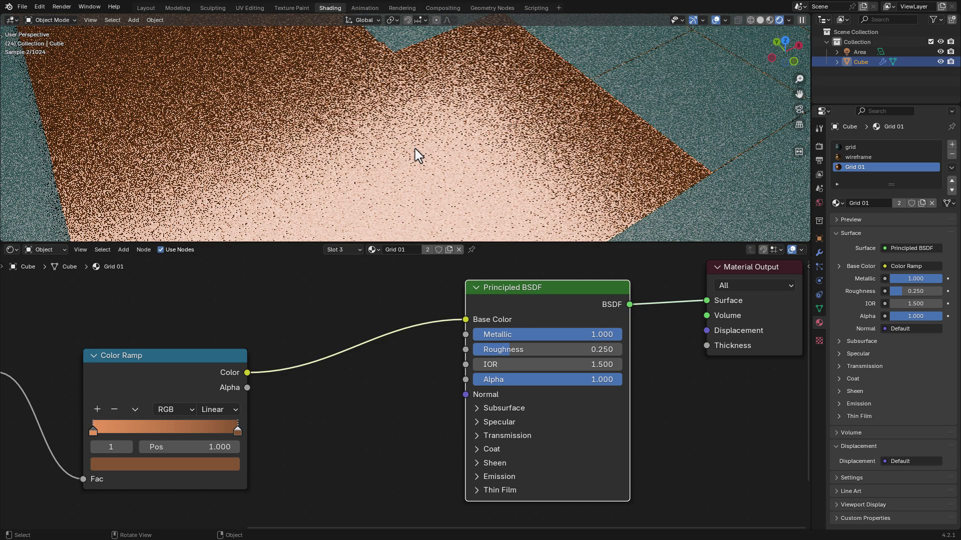
scroll(405, 186, "down", 8)
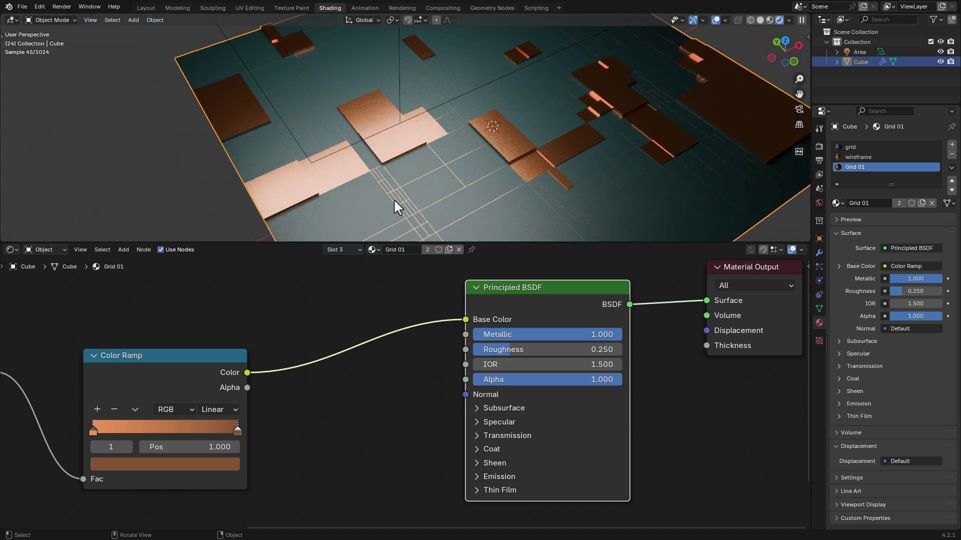
middle_click_drag(397, 206, 493, 230)
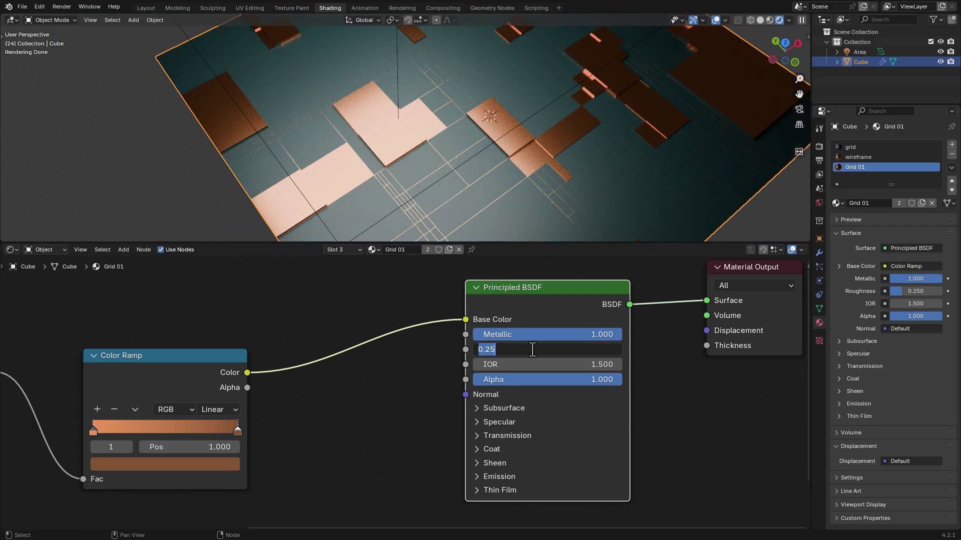
left_click(530, 348)
type(".3")
key("Return")
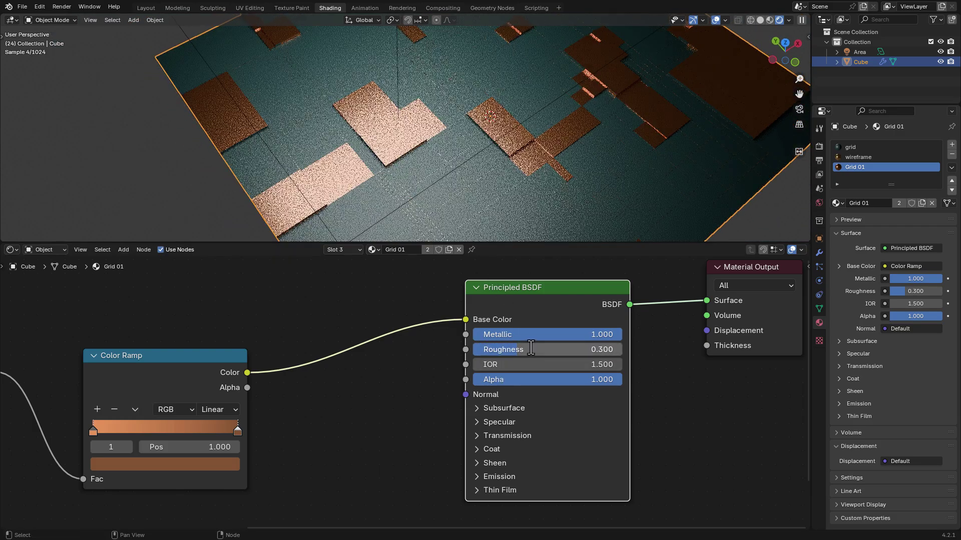
- Select the area light above the grid and enable shader nodes for it
middle_click_drag(536, 149, 436, 178)
scroll(350, 175, "down", 5)
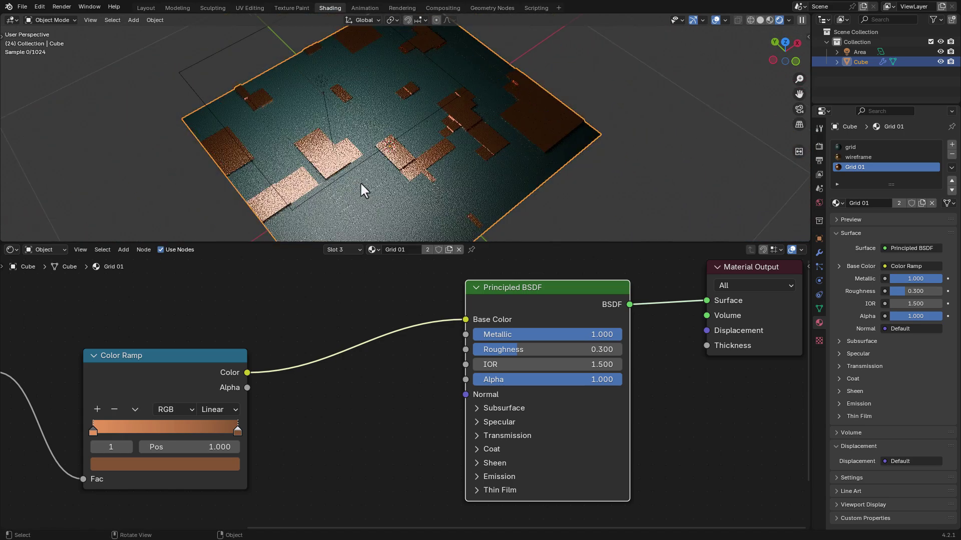
middle_click_drag(364, 189, 353, 77)
left_click(363, 80)
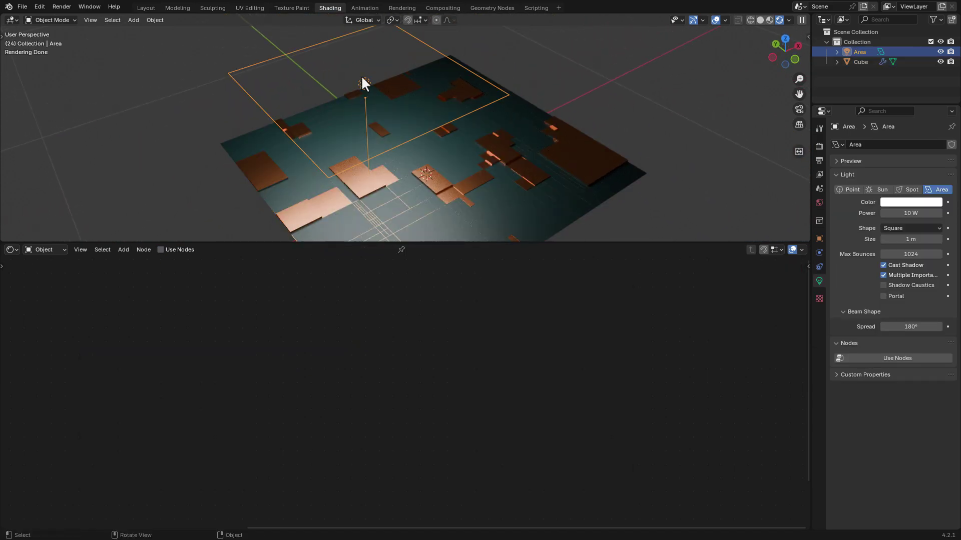
middle_click_drag(404, 146, 400, 154)
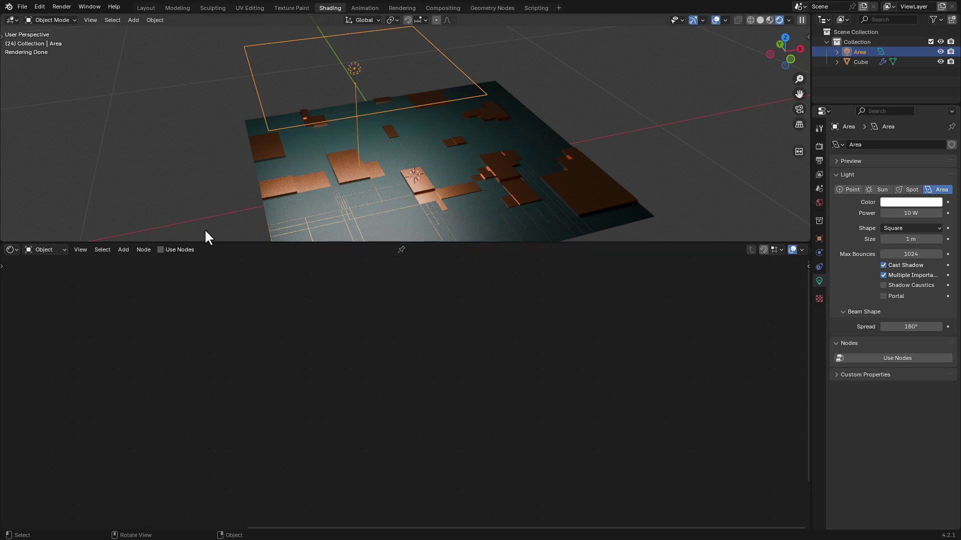
left_click(161, 250)
- Add a Noise Texture, link its Fac to the light's Emission Strength, and set the light's beam spread to 6°
middle_click_drag(419, 330, 478, 337)
key("shift+a")
left_click(261, 321)
type("noi")
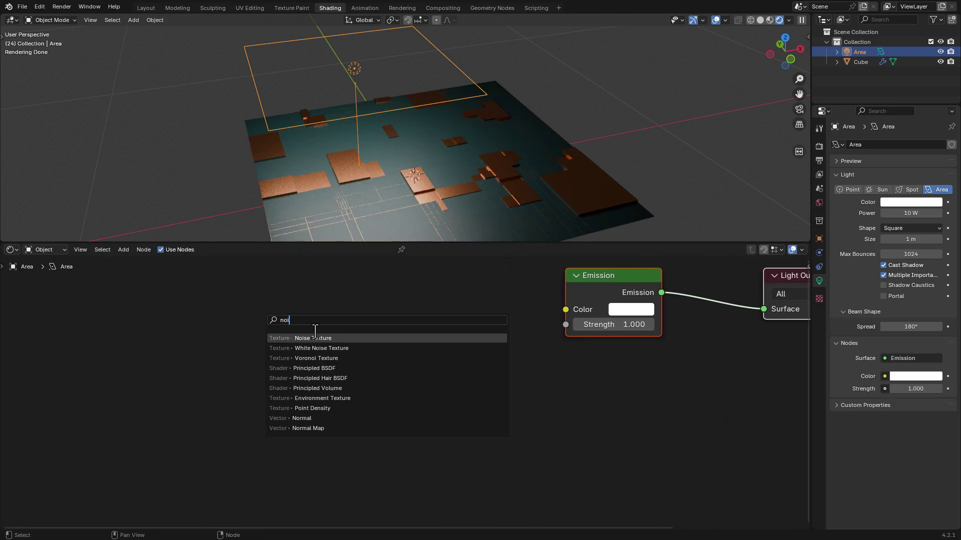
left_click(316, 338)
left_click(195, 330)
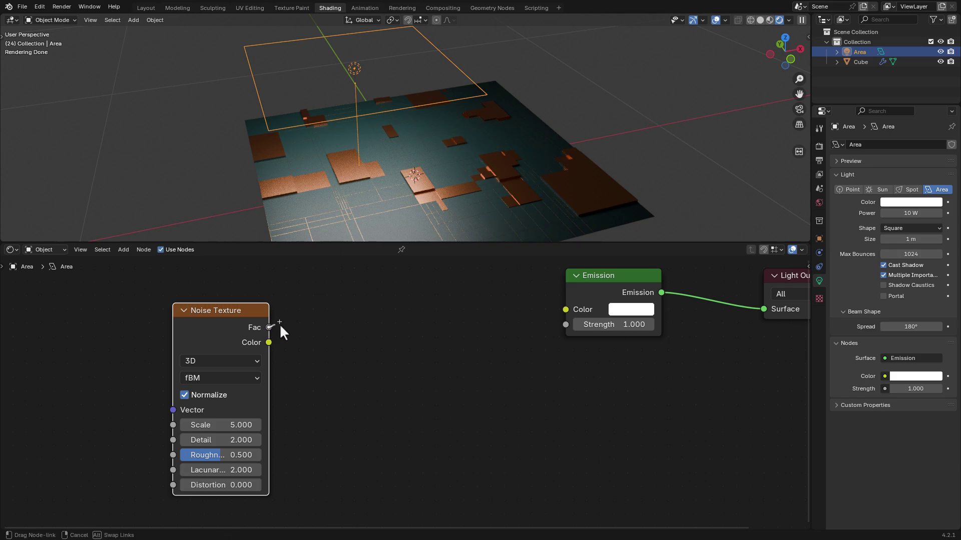
left_click_drag(479, 325, 570, 326)
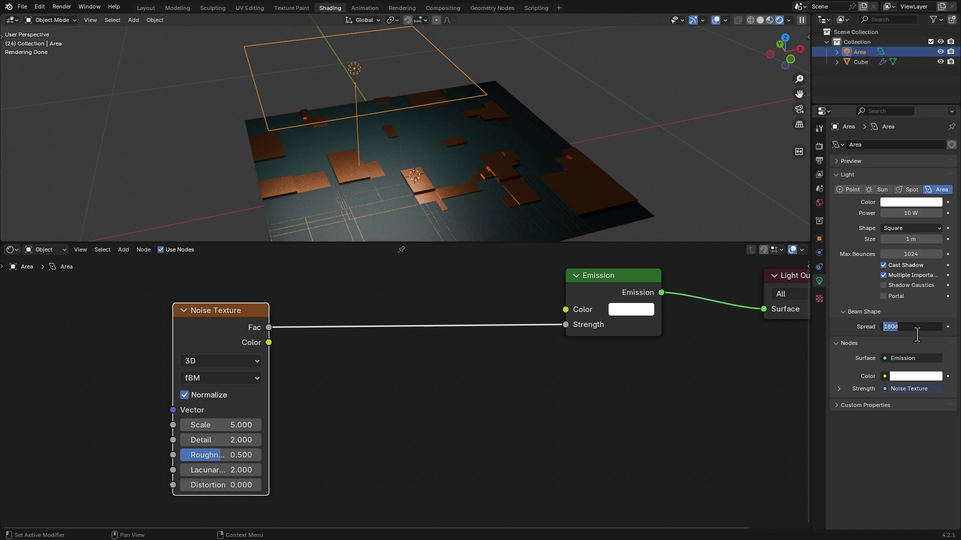
key("Return")
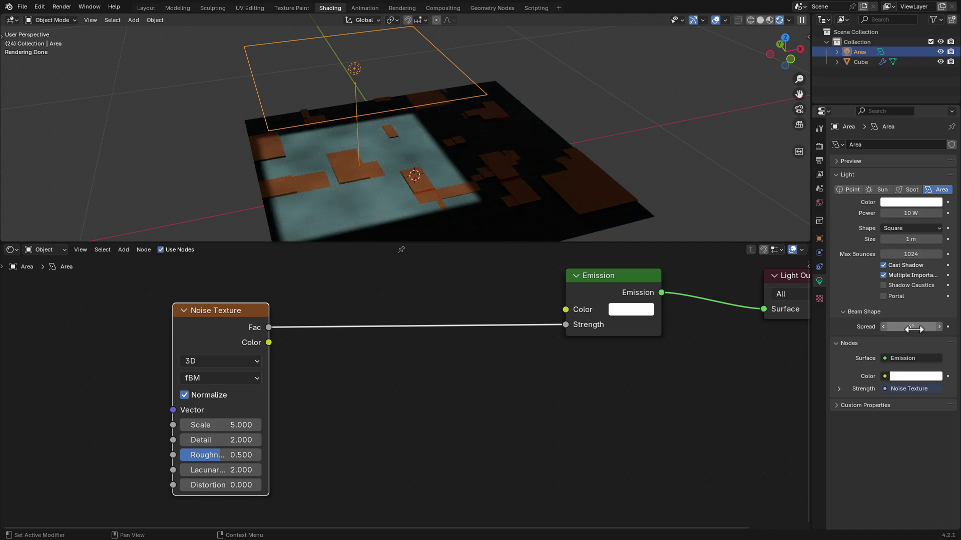
- Insert a Color Ramp between the light's Noise Texture and the Emission Strength
middle_click_drag(295, 356, 383, 344, "shift")
left_click_drag(295, 317, 221, 313)
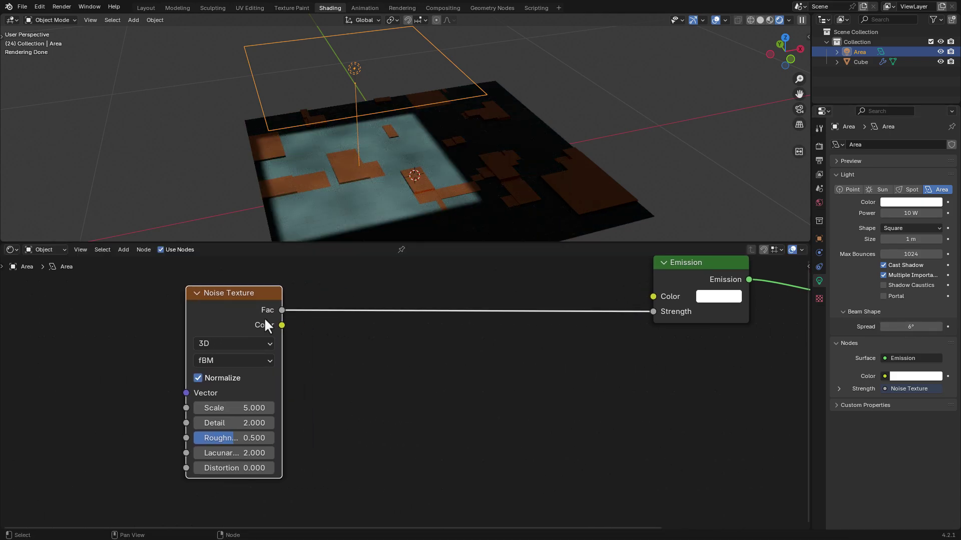
left_click(365, 311)
type("col")
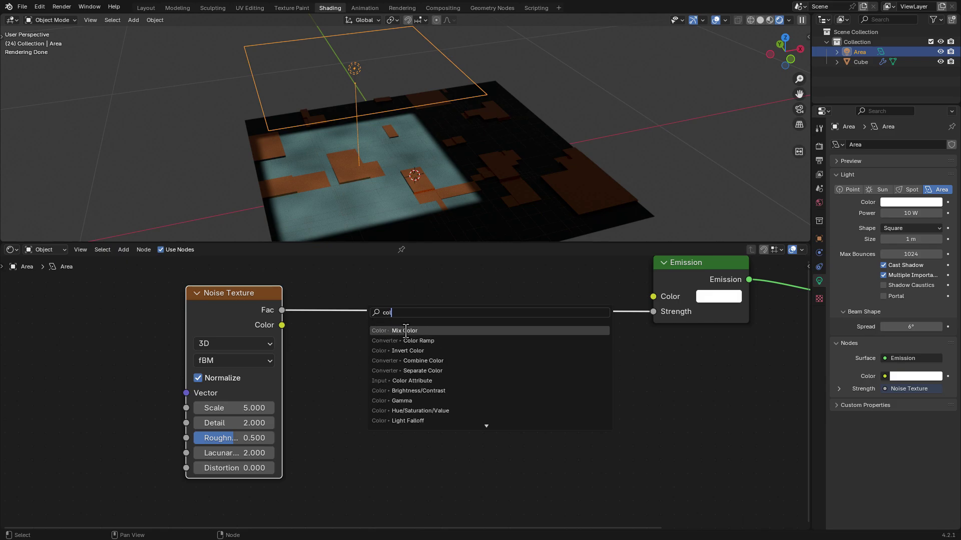
left_click(414, 341)
left_click(395, 312)
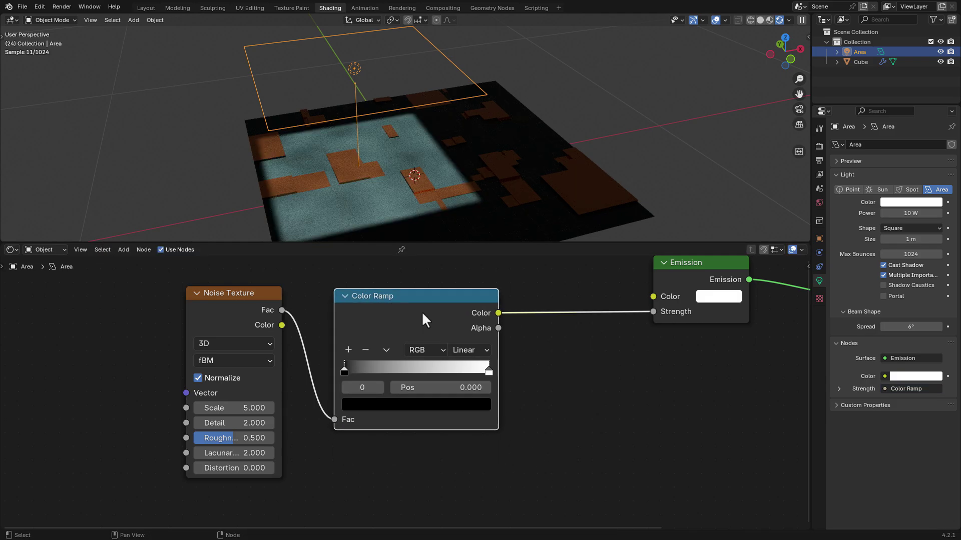
- Move the Color Ramp's black stop to about 0.468 and bring the white stop close to it for sharper light patches
left_click_drag(338, 376, 399, 374)
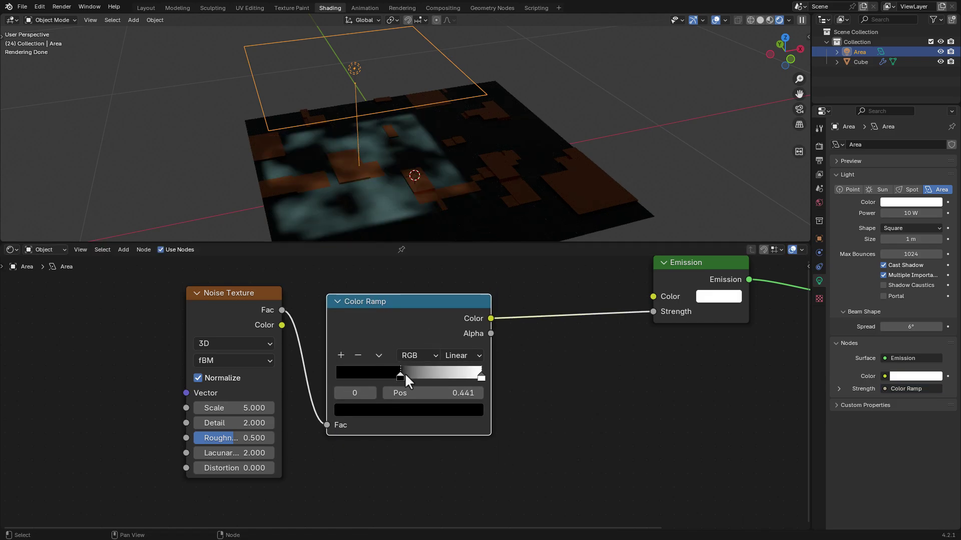
left_click_drag(485, 372, 379, 372)
left_click(464, 373)
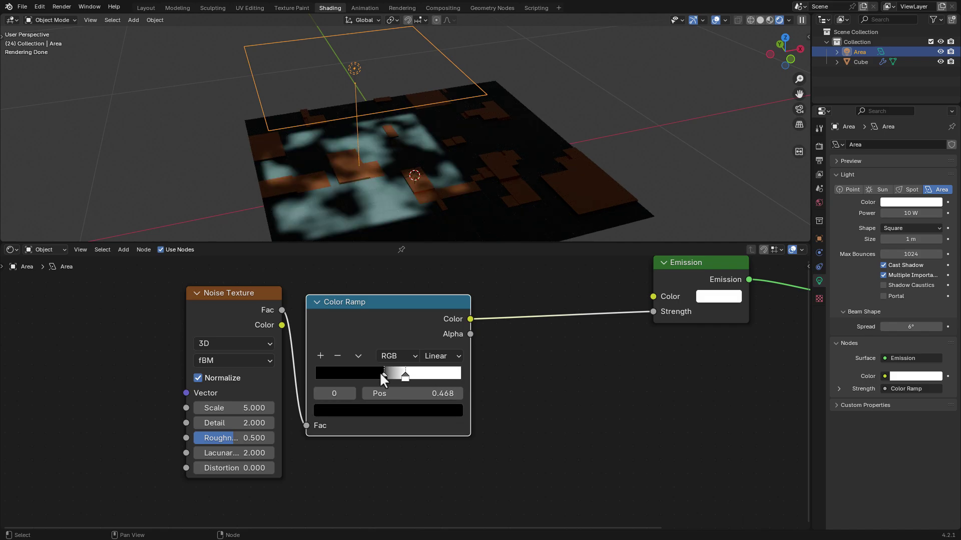
- Move the area light out beside the grid and aim it so its beam falls diagonally across the surface
middle_click_drag(440, 181, 426, 171)
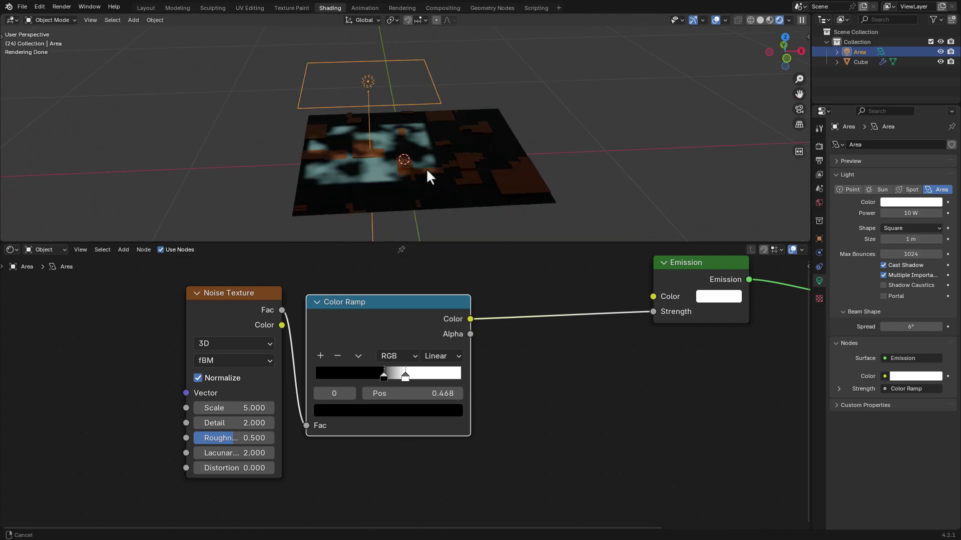
key("g")
left_click(557, 125)
key("shift+t")
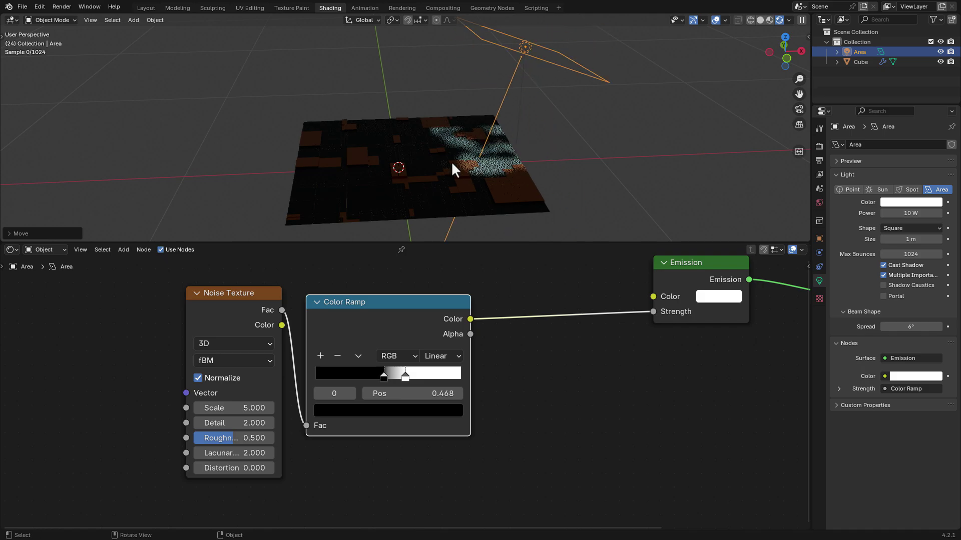
middle_click_drag(405, 170, 490, 175)
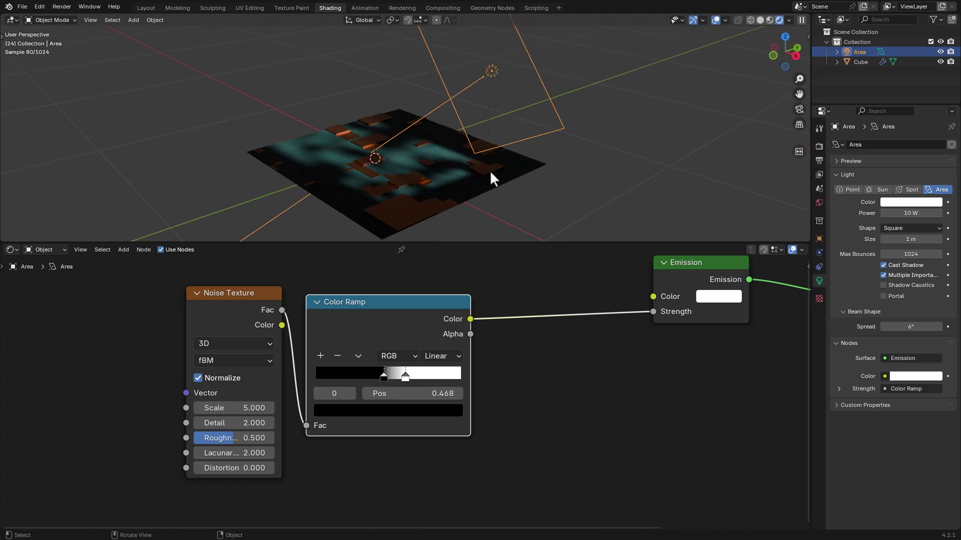
key("g")
left_click(541, 200)
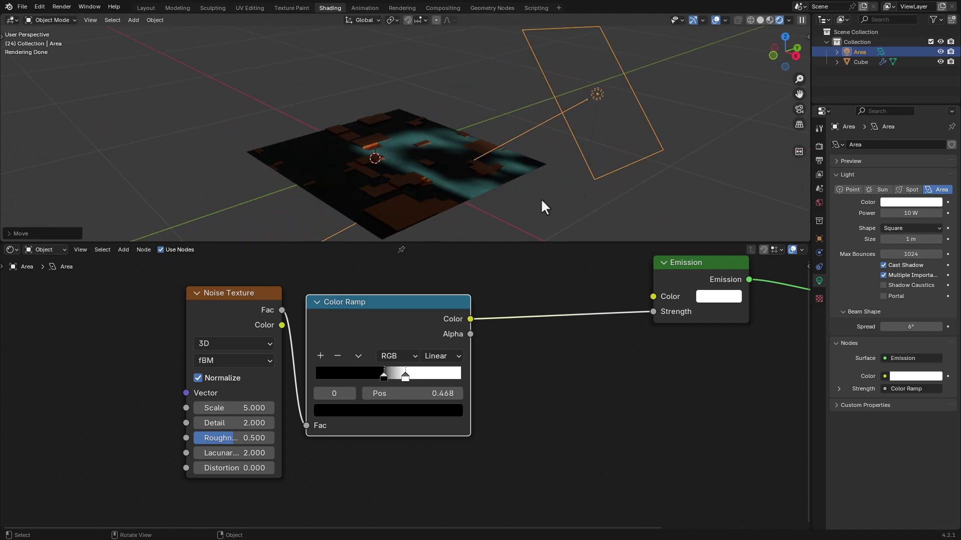
- Add a camera and align it to a closer, high-angle view of the blocks
middle_click_drag(510, 186, 383, 98)
scroll(428, 175, "up", 2)
key("shift+a")
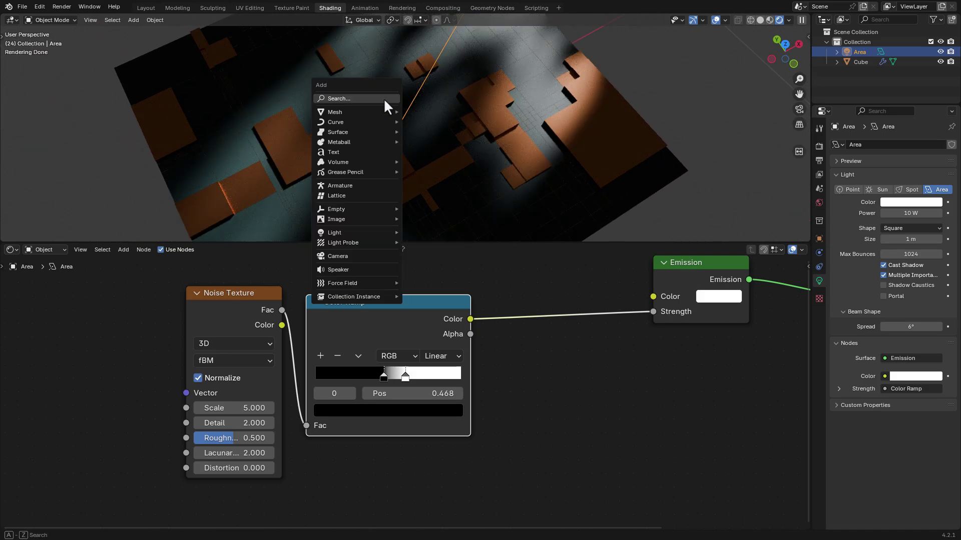
left_click(338, 257)
key("ctrl+alt+KP_0")
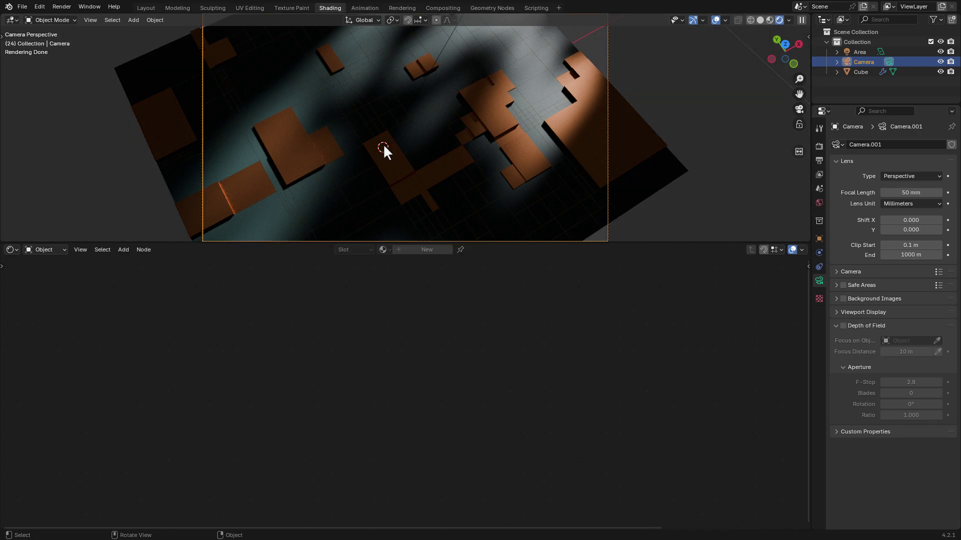
- Adjust the camera's framing of the blocks with the camera locked to the view, and unlock it again
scroll(445, 135, "up", 1)
mouse_move(429, 135)
middle_mouse_down("shift")
mouse_move(443, 140)
mouse_move(407, 141)
middle_mouse_up("shift")
scroll(437, 139, "down", 1)
scroll(437, 139, "up", 1)
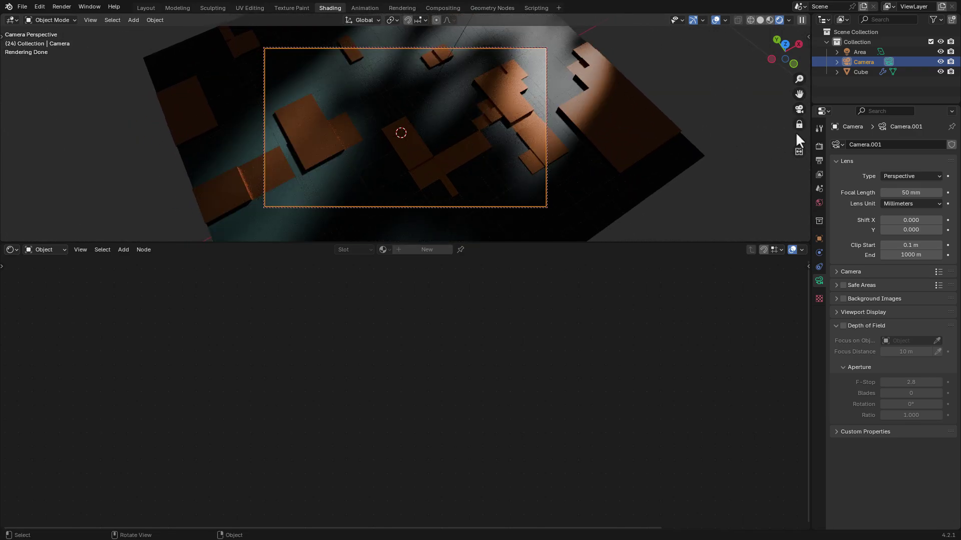
left_click(798, 128)
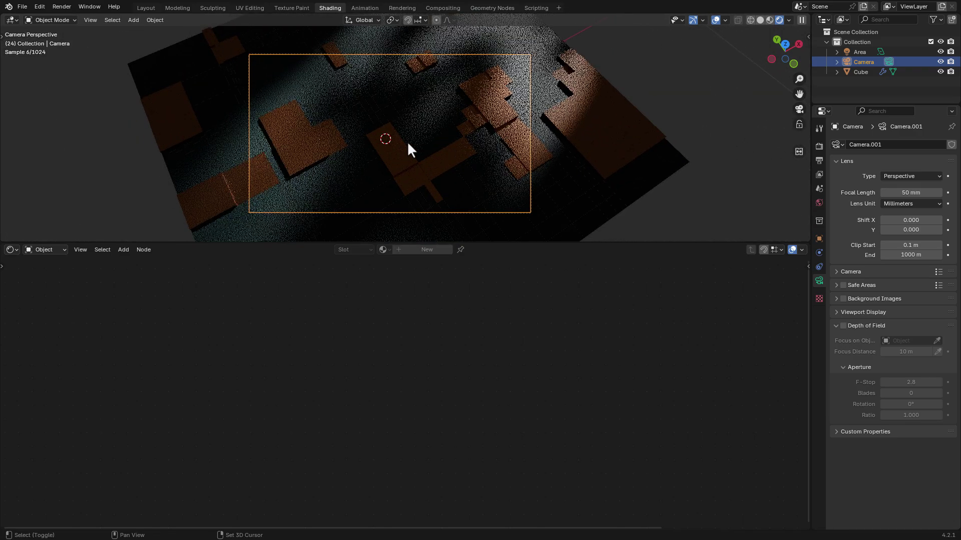
- Limit the viewport render region to the camera frame and play the animation to frame 50
key("ctrl+b")
left_click_drag(220, 27, 563, 228)
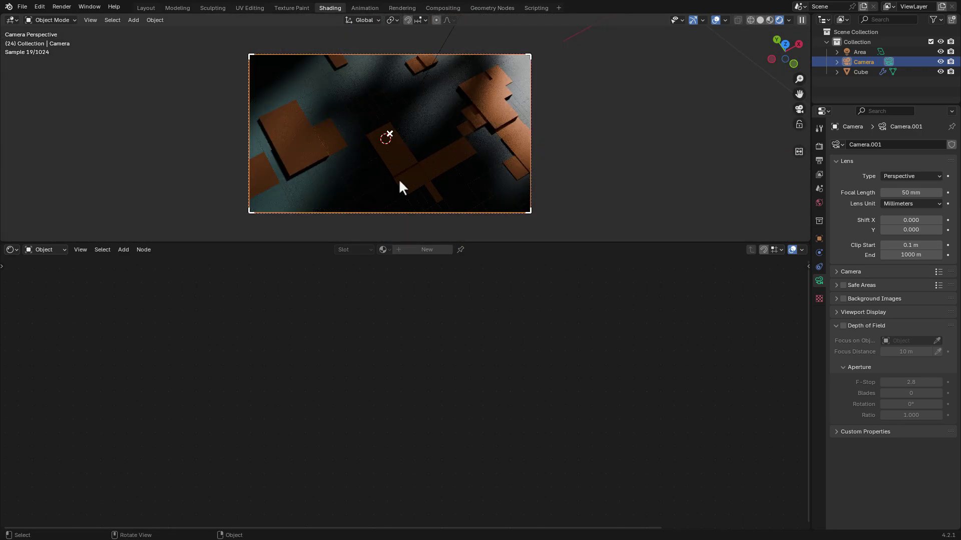
key("space")
key("space")
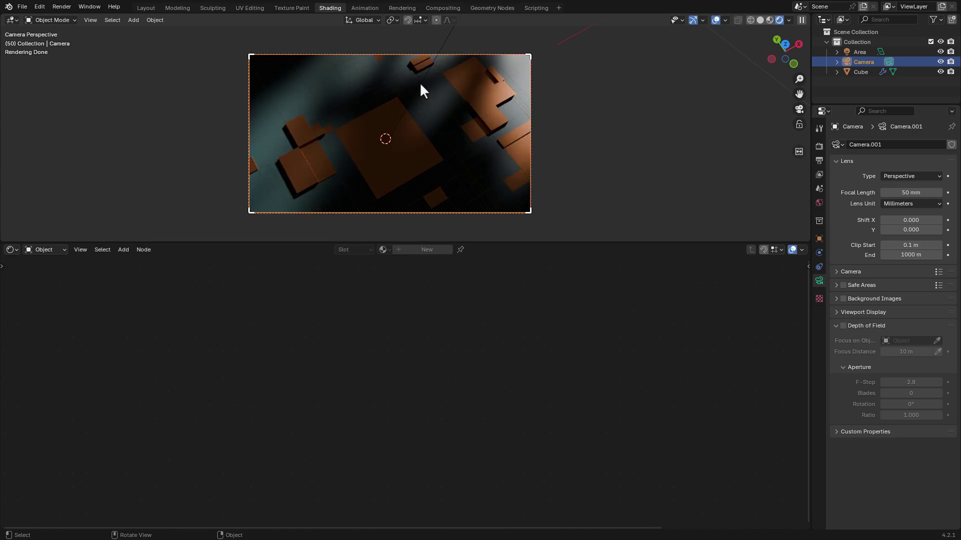
- Select the area light from the camera view and reposition it to shift the light patches over the blocks
left_click(421, 83)
key("g")
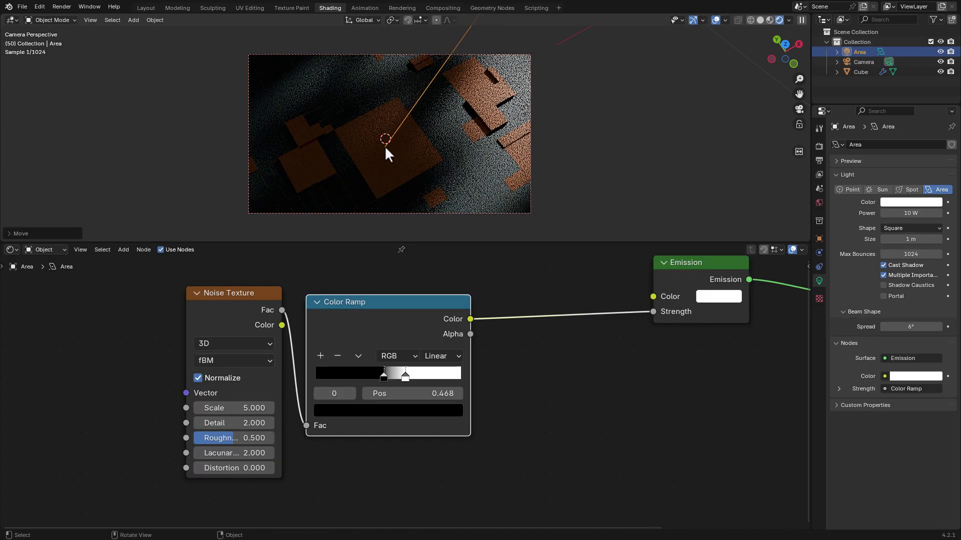
left_click(386, 145)
- Switch the light's Noise Texture to 4D and set its W value to about 0.08
scroll(293, 347, "down", 1, "shift")
left_click(236, 326)
left_click(207, 406)
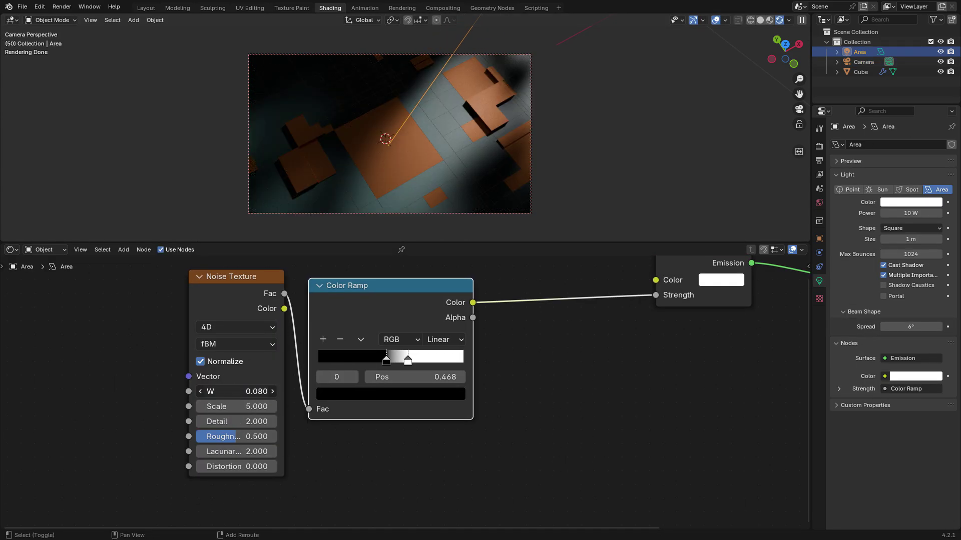
- Add a second area light at the grid's center and raise it along Z above the grid
middle_click_drag(365, 130, 380, 101)
key("shift+a")
left_click(395, 160)
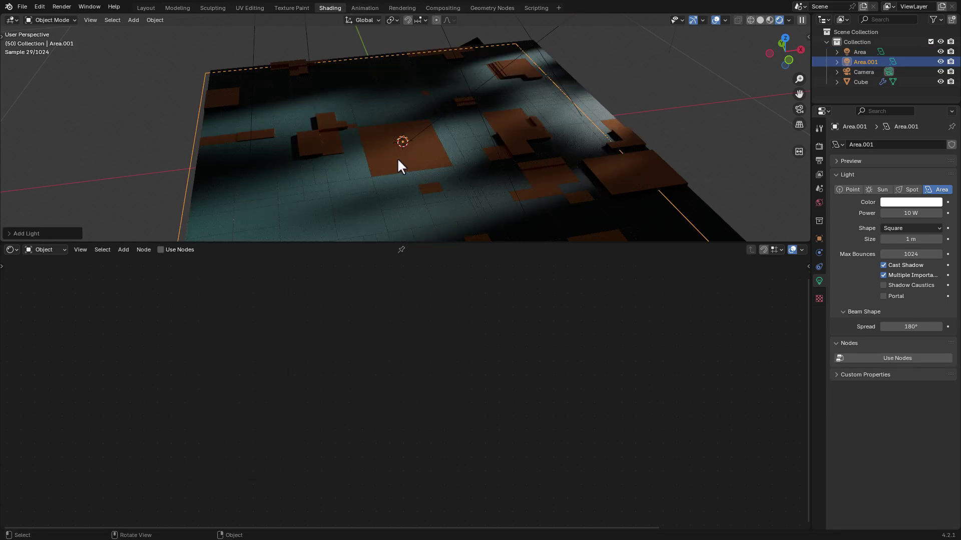
scroll(397, 158, "down", 5)
key("g")
key("z")
left_click(414, 66)
scroll(415, 68, "up", 2)
key("g")
key("z")
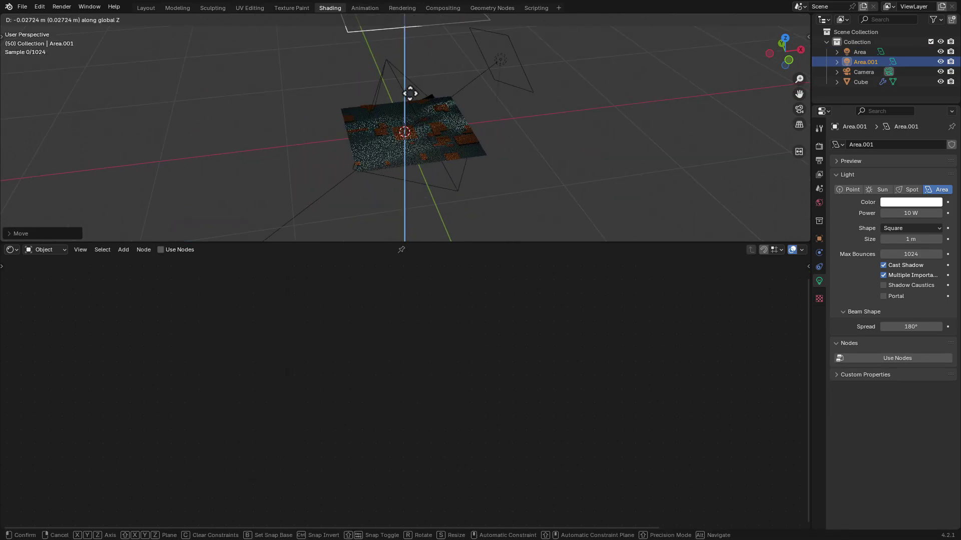
left_click(421, 110)
- Darken the World background color to black and return to the camera view
middle_click_drag(431, 113, 406, 110)
left_click(819, 202)
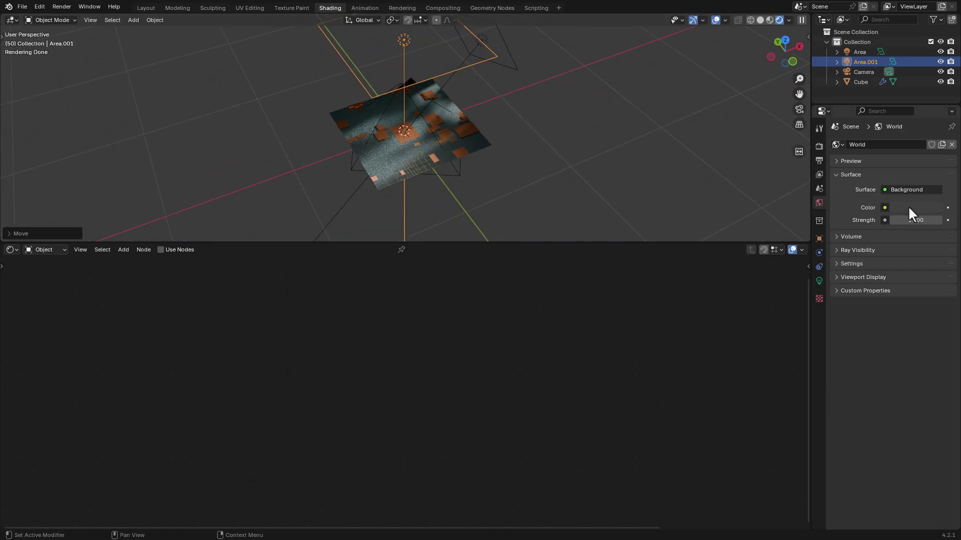
left_click(913, 207)
left_click_drag(933, 119, 934, 138)
scroll(445, 144, "up", 3)
middle_click_drag(448, 144, 433, 146)
key("KP_0")
scroll(374, 163, "up", 2)
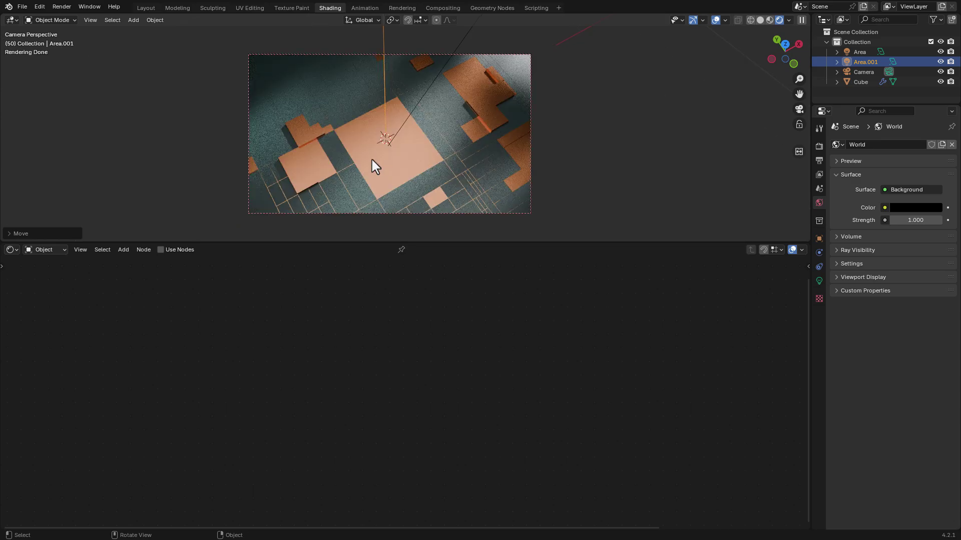
- Set the Color Management look to High Contrast in the render settings
left_click(819, 146)
left_click(863, 515)
scroll(857, 478, "down", 5)
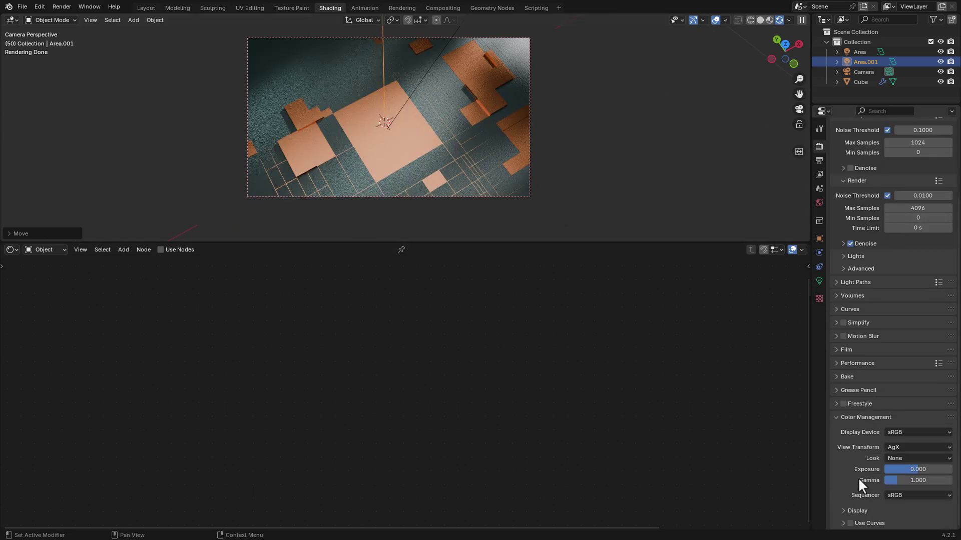
left_click(918, 458)
left_click(918, 392)
scroll(440, 152, "up", 2)
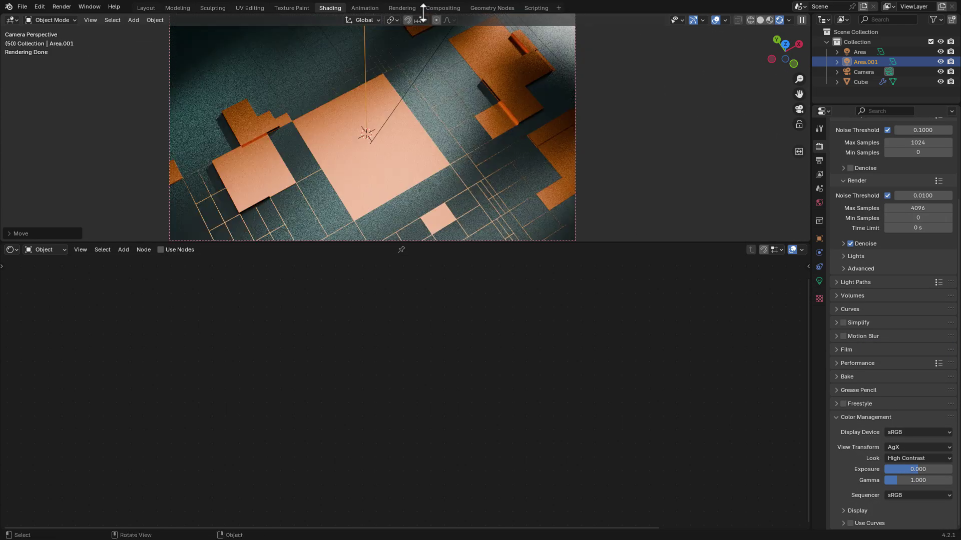
- Switch to the Geometry Nodes workspace, select the cube, and move the material-selection Color Ramp's white stop to about 0.582
left_click(493, 7)
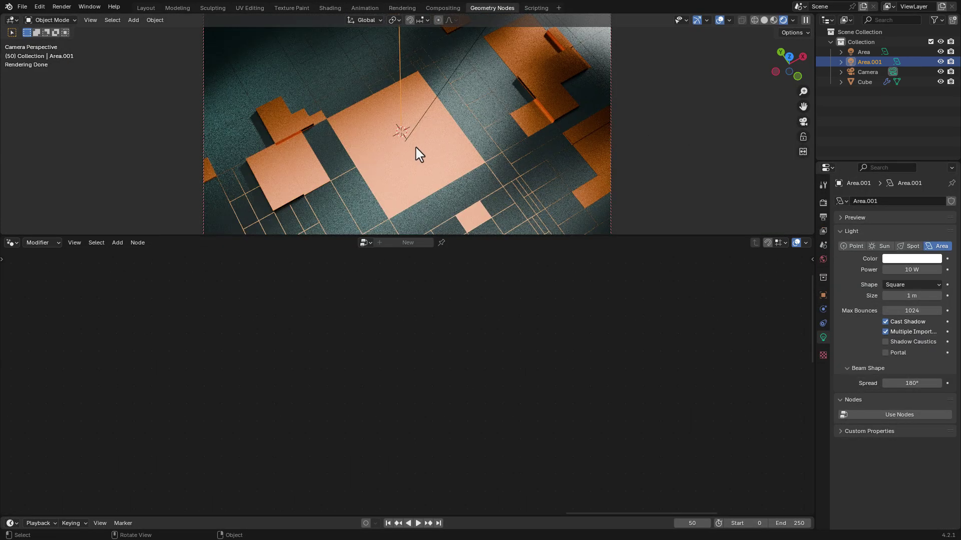
scroll(419, 153, "down", 2)
left_click(418, 148)
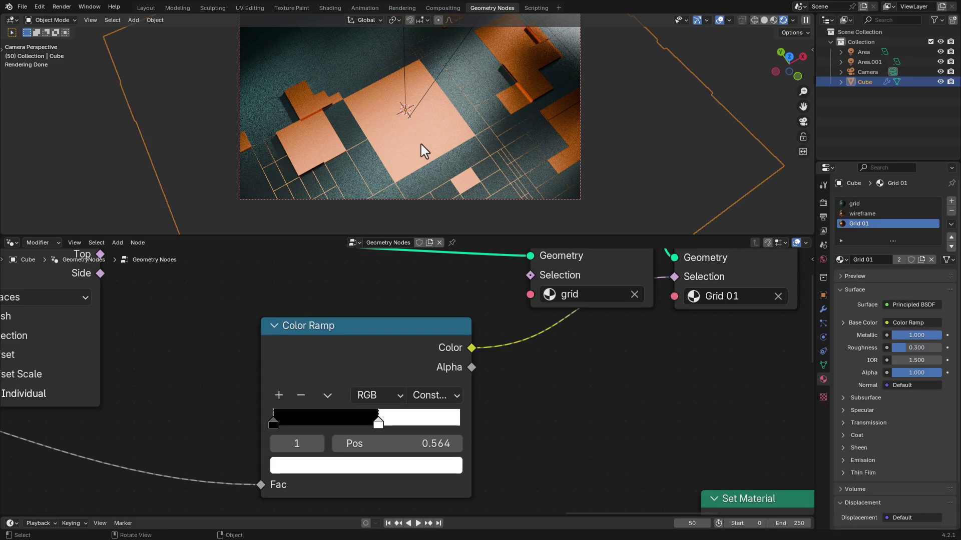
scroll(251, 373, "down", 1)
mouse_move(382, 419)
left_mouse_down()
mouse_move(391, 418)
mouse_move(383, 417)
left_mouse_up()
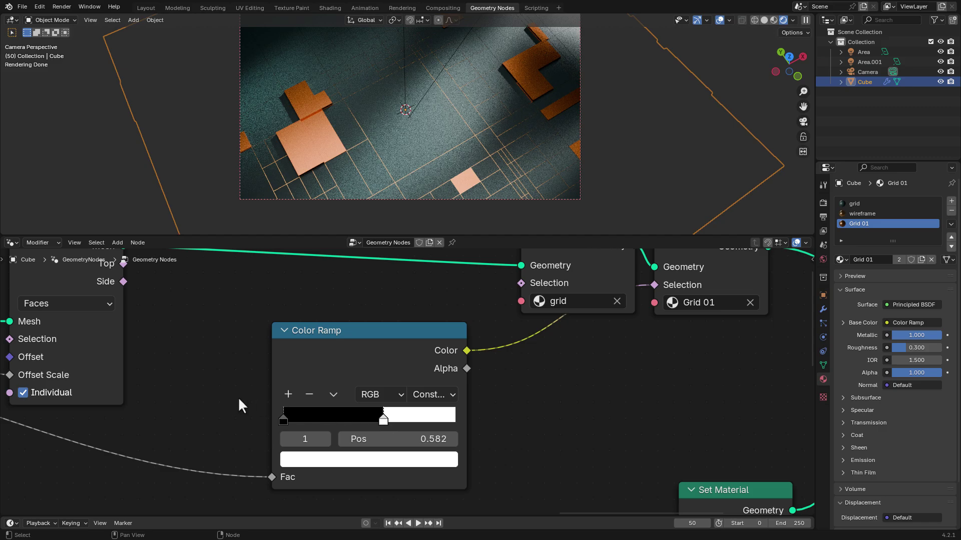
- Increase the scale of the Noise Texture driving the block extrusion to about 11.2
scroll(212, 401, "down", 3)
middle_click_drag(212, 401, 473, 382)
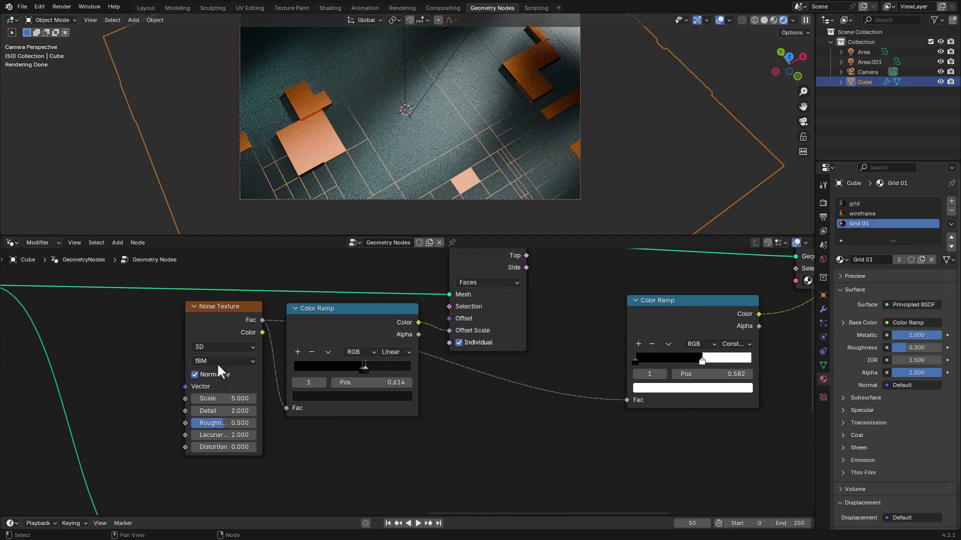
left_click_drag(223, 399, 255, 399)
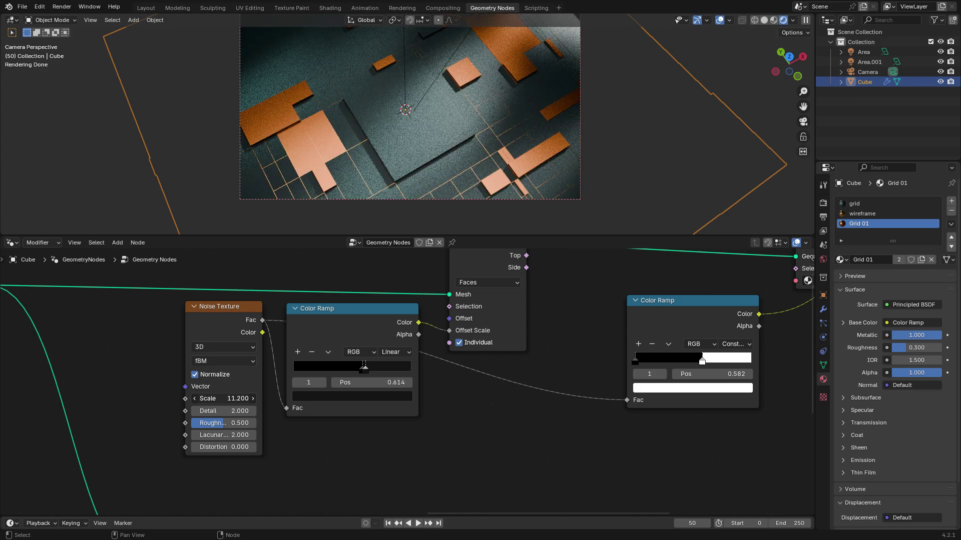
- Set the scale of the Noise Texture driving the block extrusion to 12 and briefly play the animation to check it
left_click(233, 399)
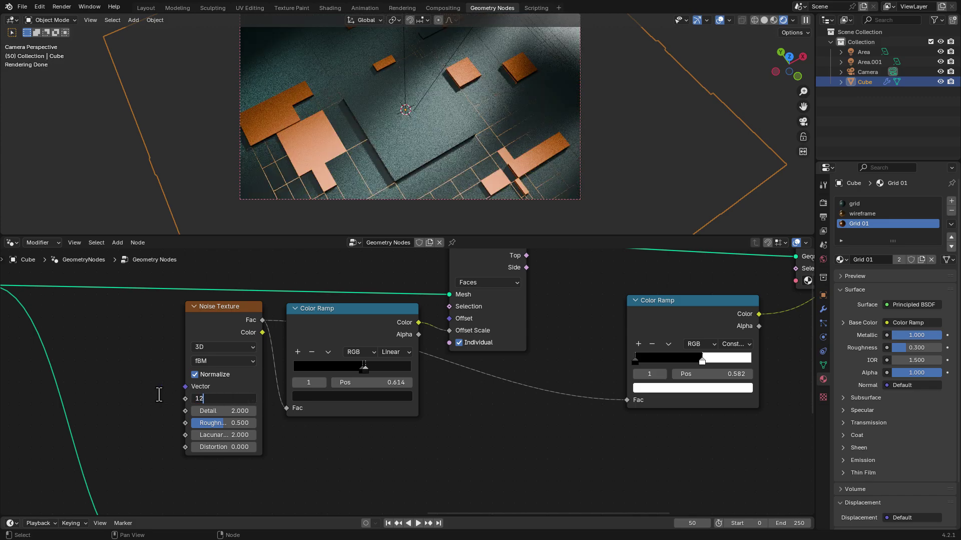
type("12")
key("Return")
key("space")
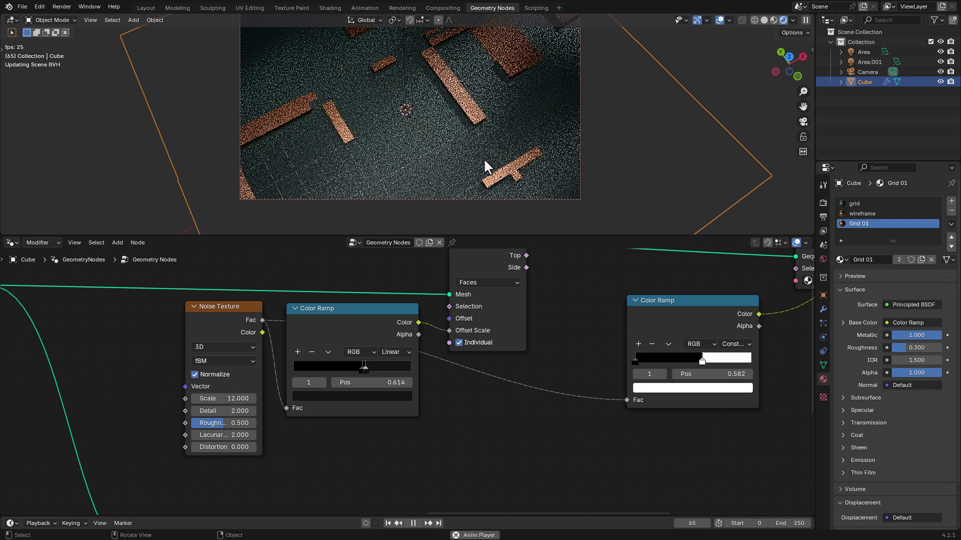
key("space")
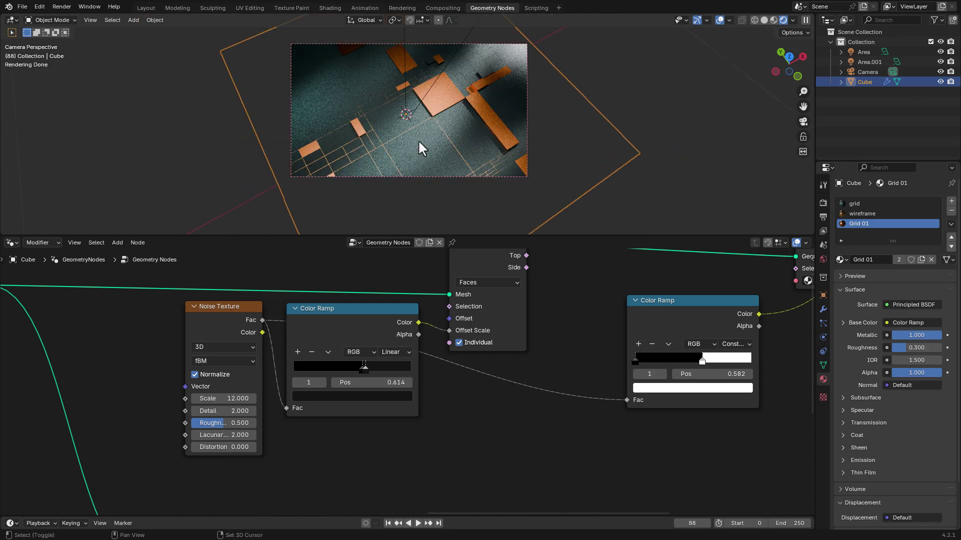
- Hide the viewport overlays in the Geometry Nodes workspace and play the animation forward, stopping at frame 123
middle_click_drag(418, 140, 386, 145, "shift")
scroll(457, 152, "up", 1)
left_click(719, 20)
scroll(320, 166, "up", 3)
scroll(336, 165, "down", 2)
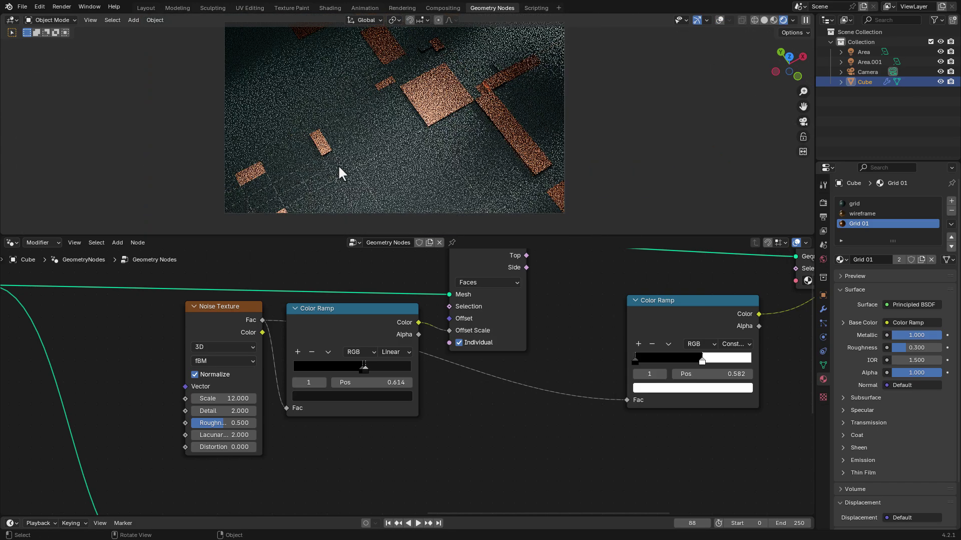
scroll(340, 165, "down", 1)
key("space")
key("space")
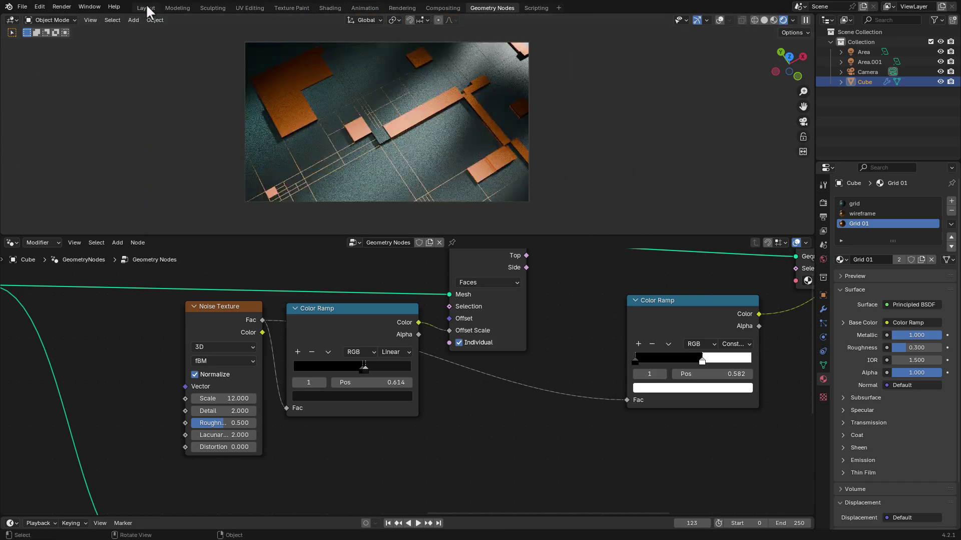
- Switch to the Layout workspace and show the scene through the camera with the viewport overlays hidden
left_click(146, 8)
left_click(783, 121)
left_click(700, 20)
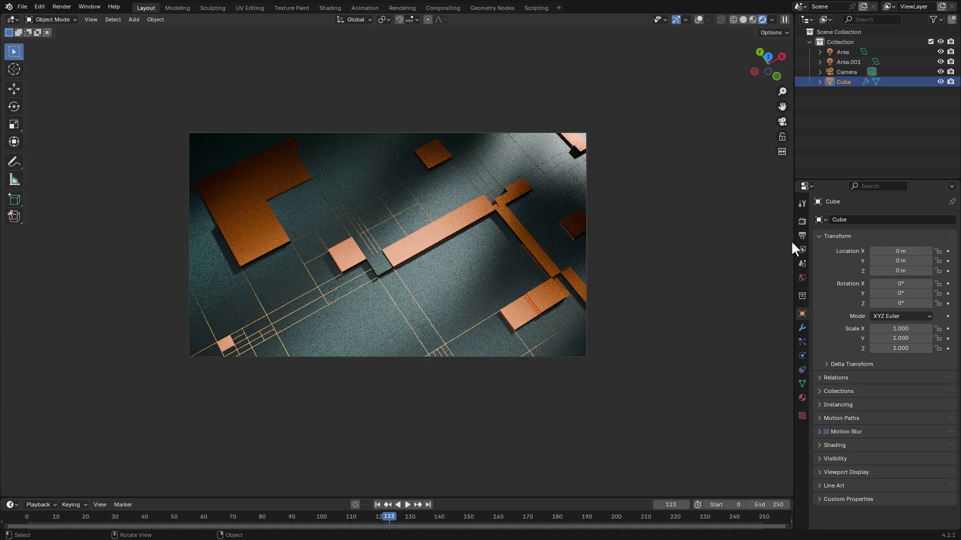
- Open the Cycles render settings, render frame 123 as a still image, and examine the blocks and wireframe up close
left_click(802, 221)
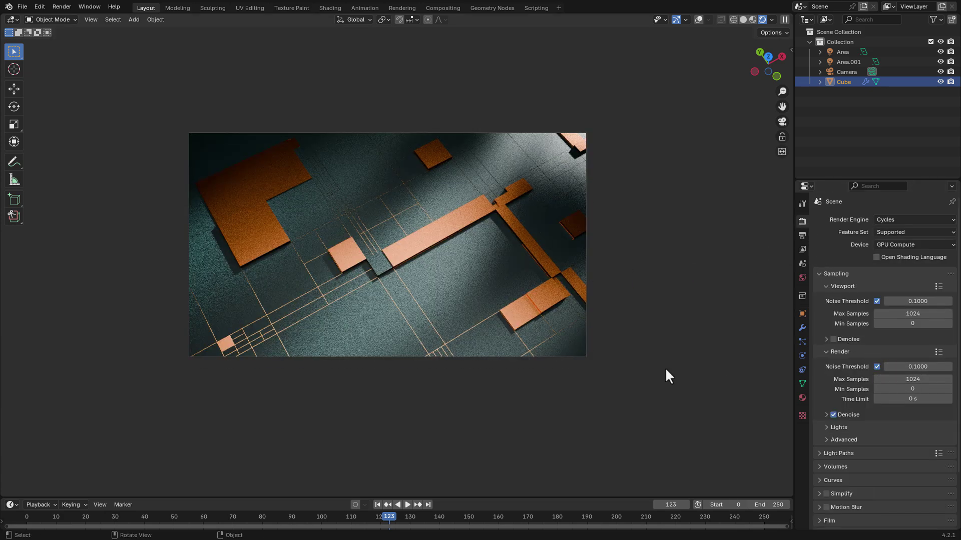
key("F12")
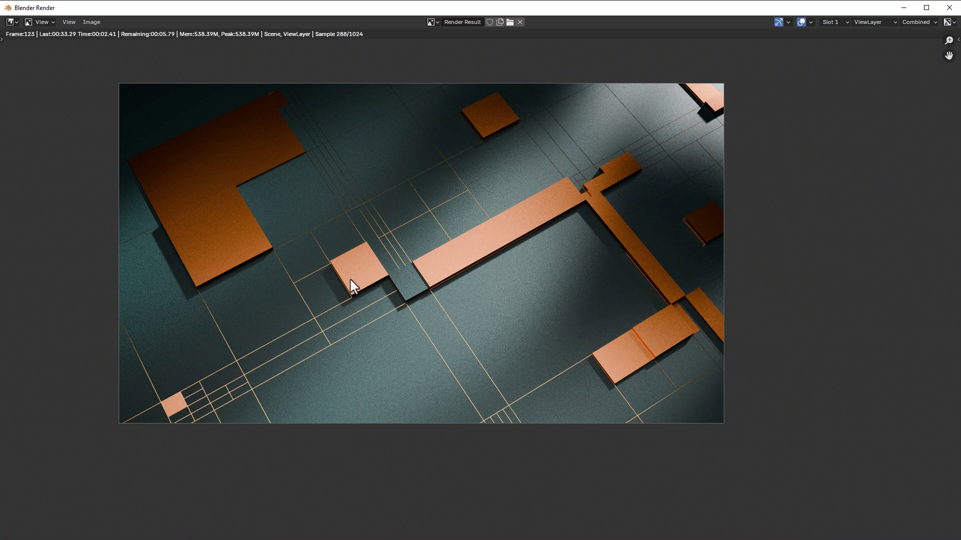
scroll(369, 308, "up", 2)
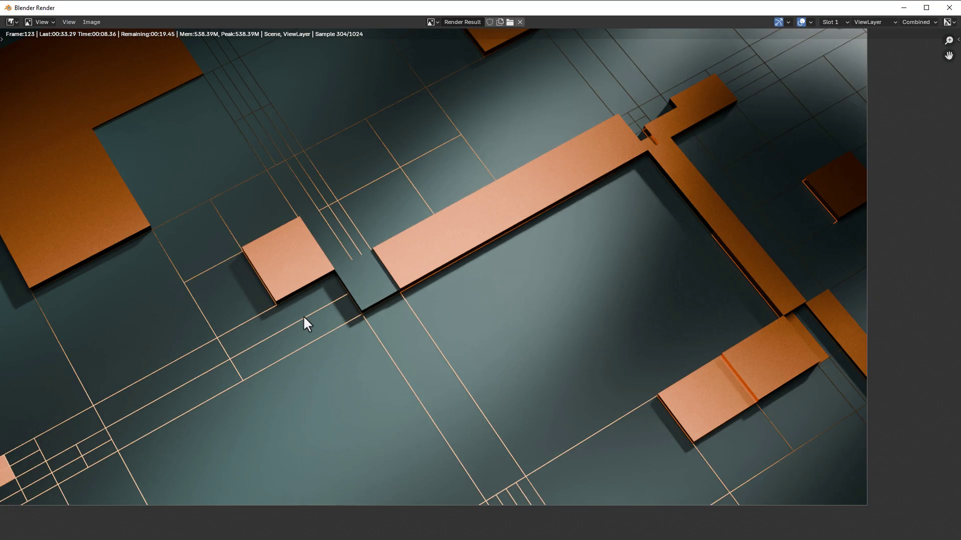
scroll(306, 322, "down", 3)
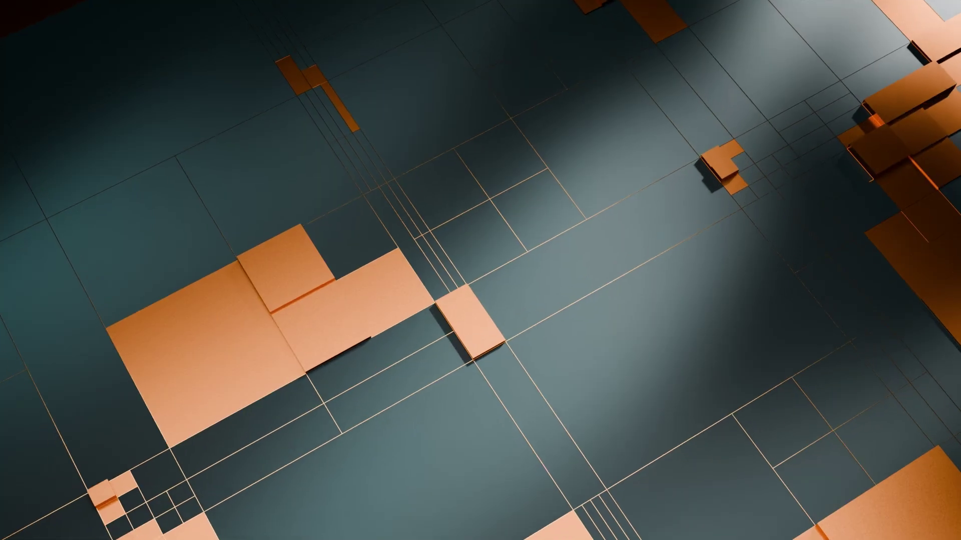